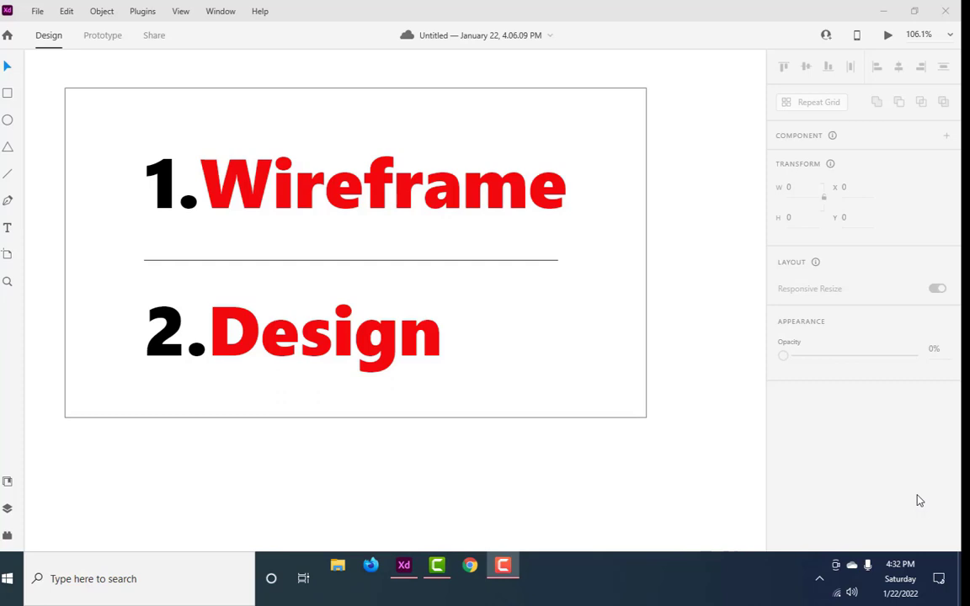
Step: Add an iPhone 13 mini artboard to the canvas
click(7, 254)
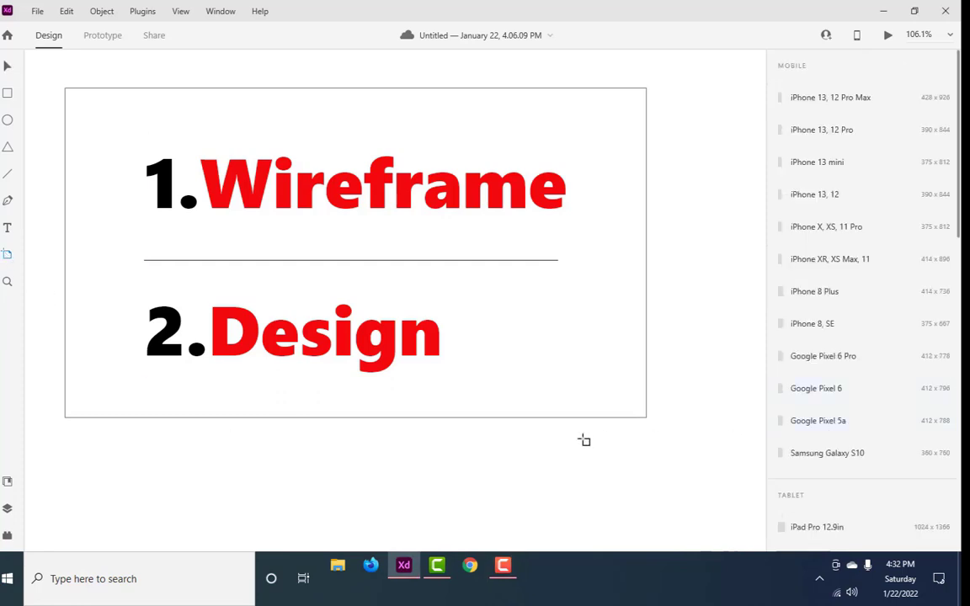
ctrl+scroll(584, 440, down, 5)
scroll(394, 452, right, 3)
scroll(411, 429, right, 4)
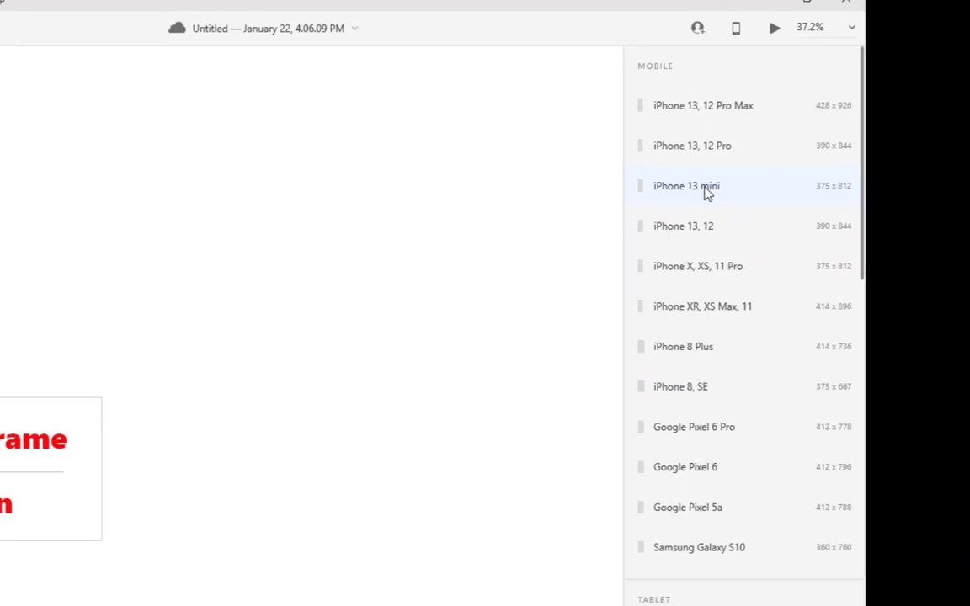
click(707, 192)
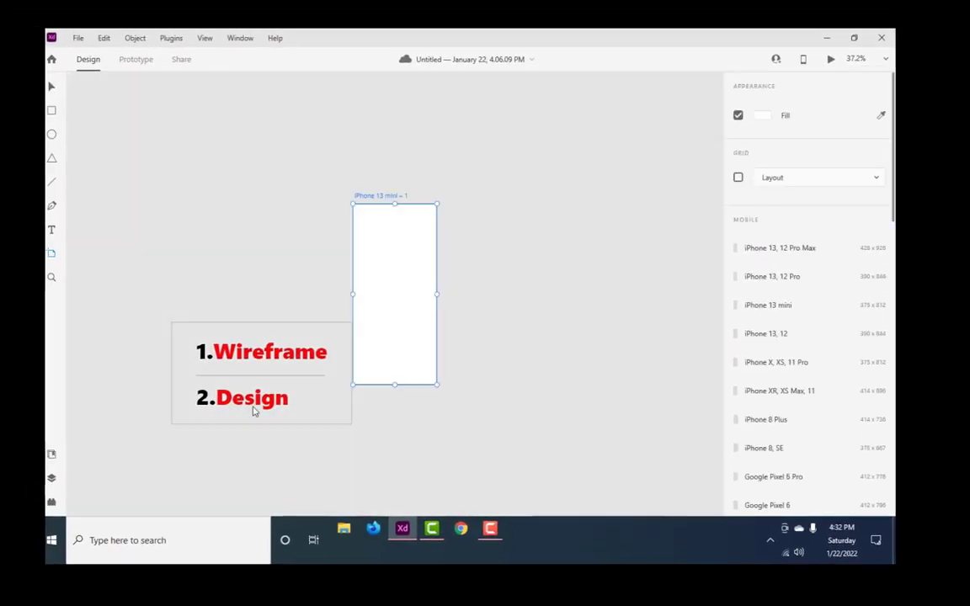
key(v)
ctrl+scroll(381, 273, up, 4)
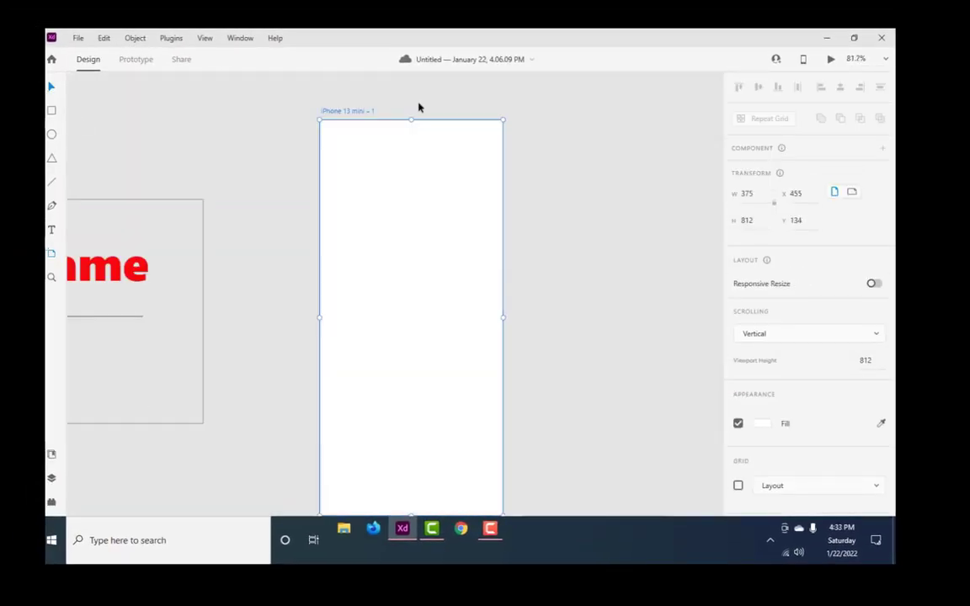
Step: Draw a 375×406 rectangle across the artboard's top half and fill it with the border grey
click(52, 112)
drag(321, 133, 502, 317)
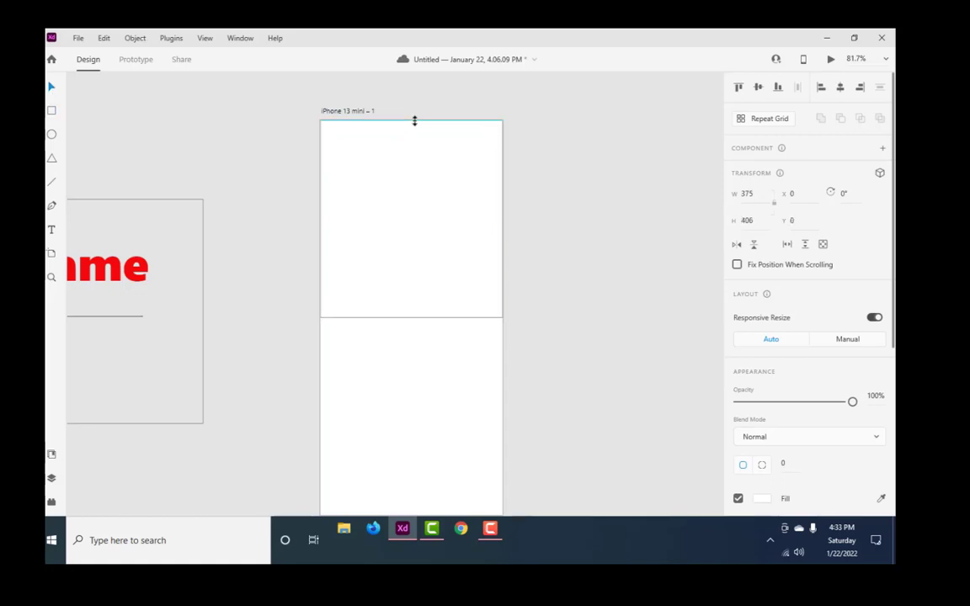
drag(411, 133, 412, 120)
scroll(429, 234, down, 1)
scroll(783, 434, down, 3)
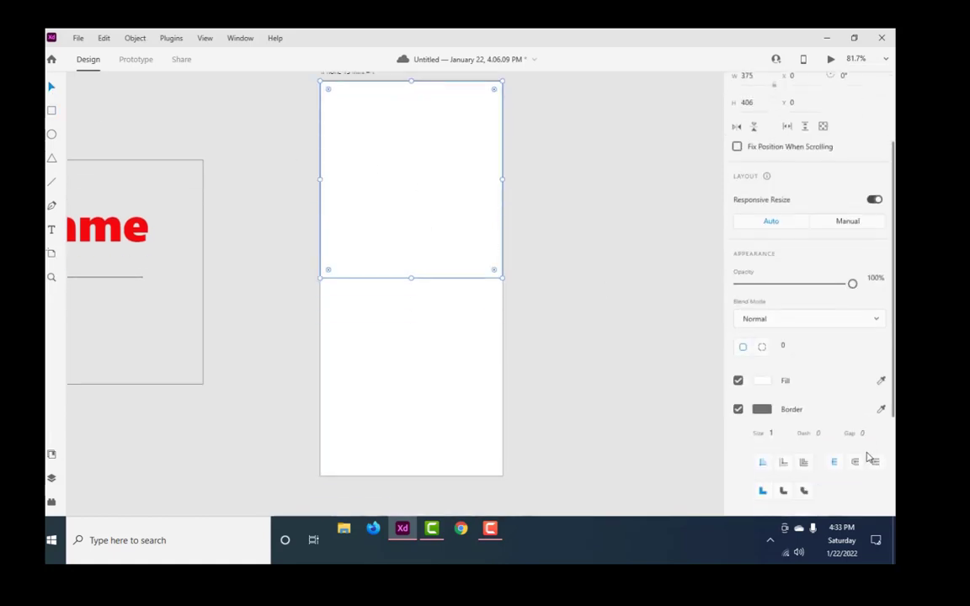
click(761, 394)
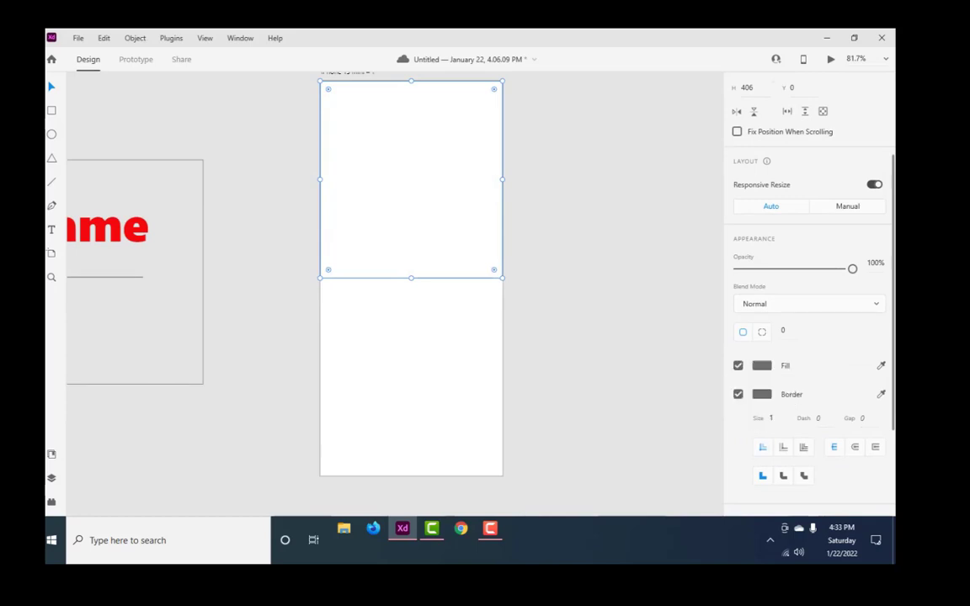
scroll(355, 283, up, 1)
click(53, 135)
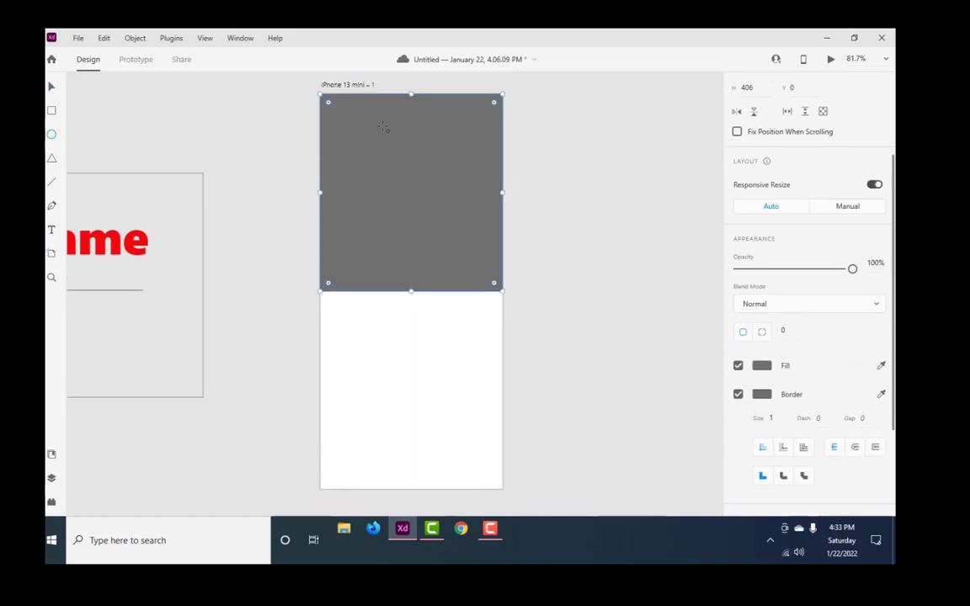
Step: Draw a white circle on the grey header and extend the header further down
mouse_move(384, 127)
mouse_down()
mouse_move(426, 169)
mouse_move(417, 145)
mouse_up()
click(51, 86)
scroll(418, 202, down, 1)
click(412, 276)
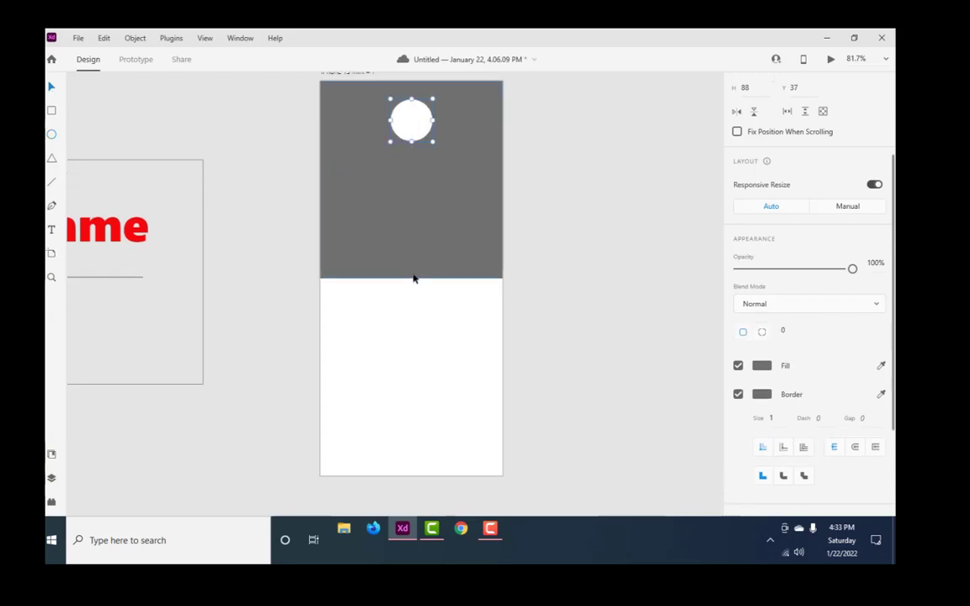
drag(410, 281, 411, 307)
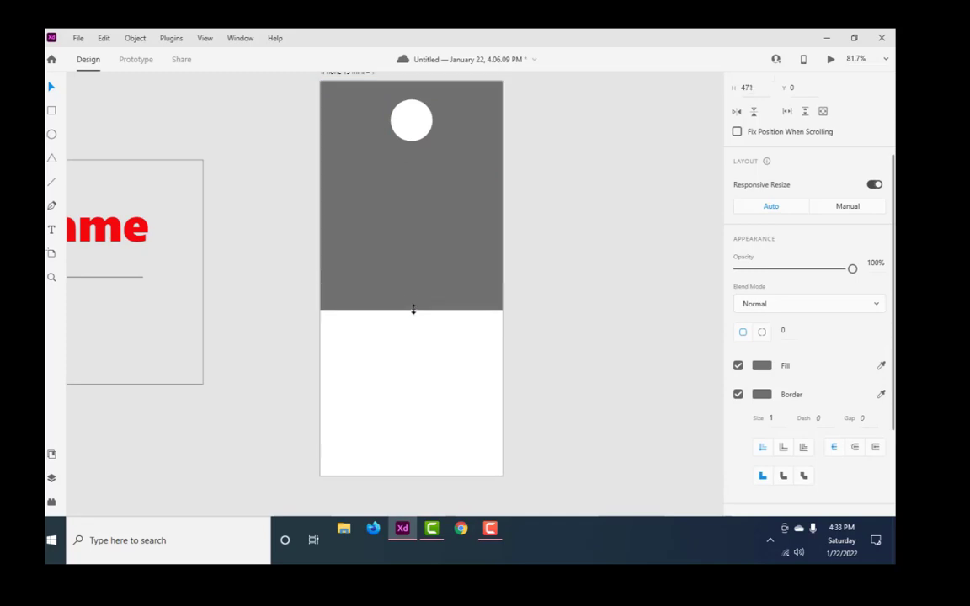
scroll(451, 347, up, 1)
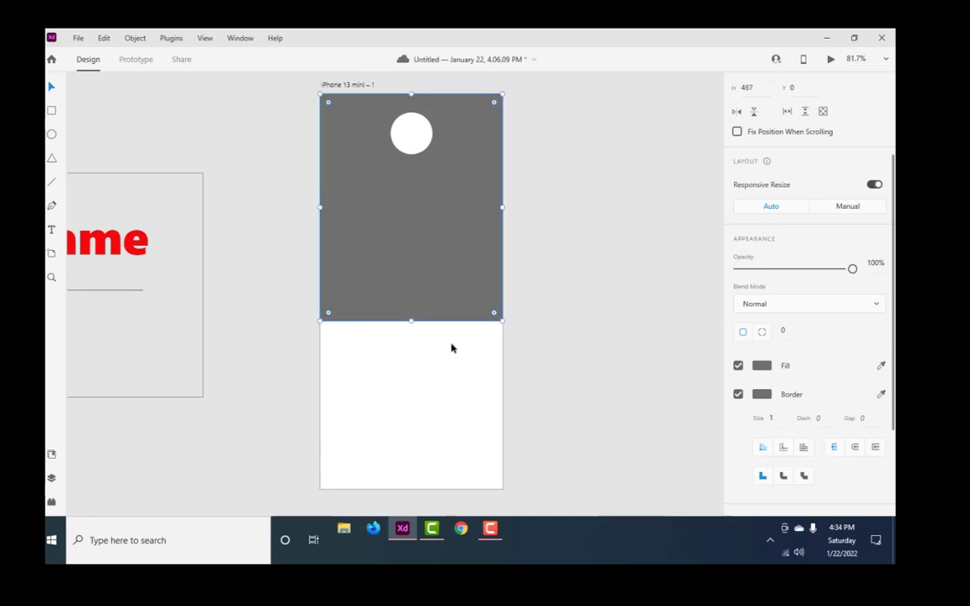
Step: Draw a 275×241 white card across the grey header's lower edge
click(422, 380)
key(r)
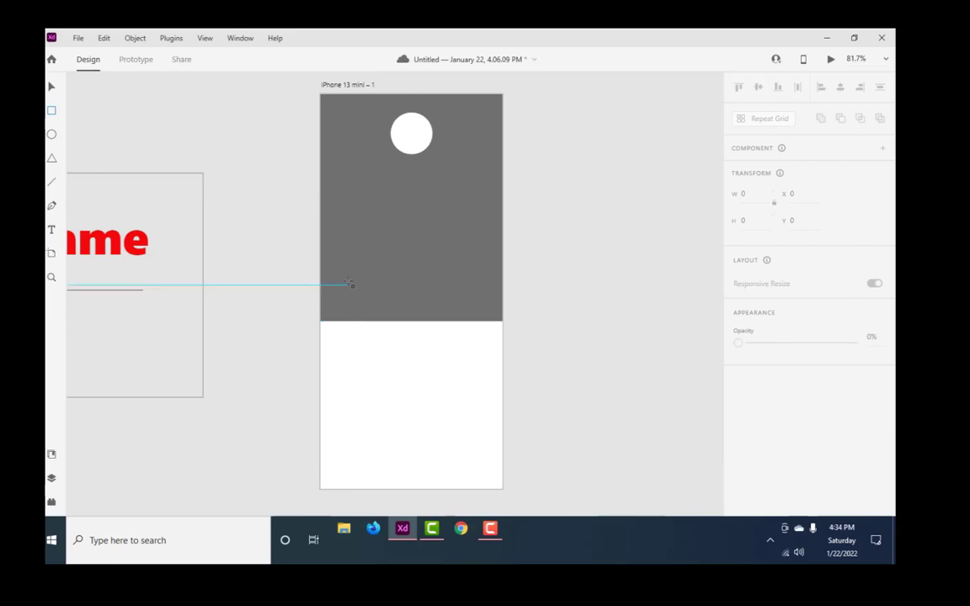
drag(348, 273, 482, 392)
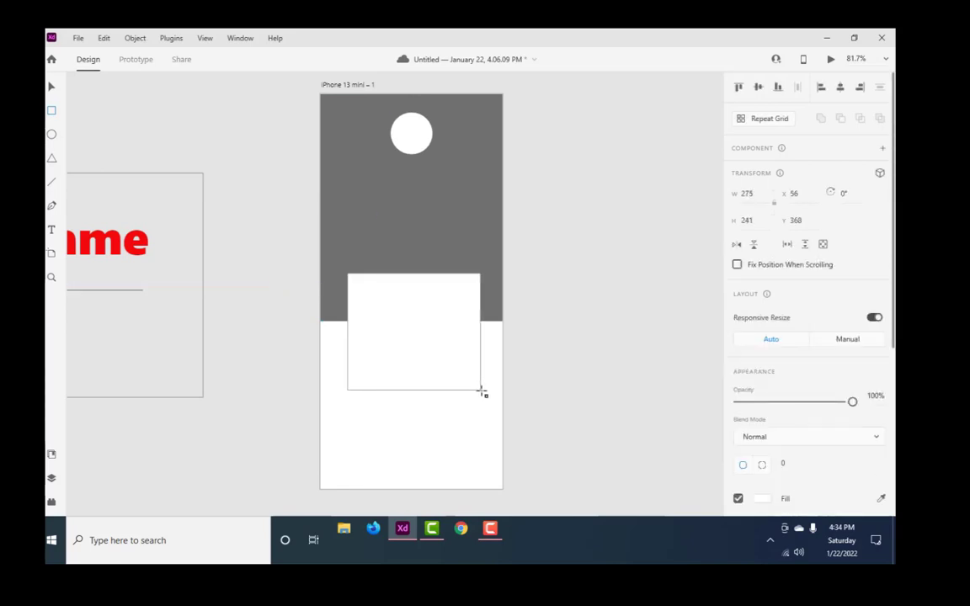
click(51, 88)
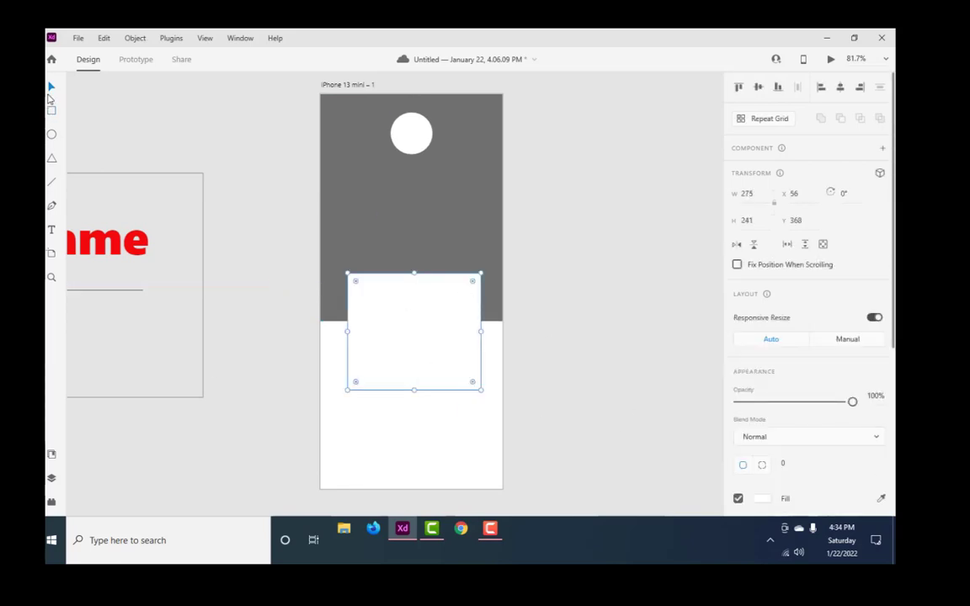
drag(379, 379, 422, 361)
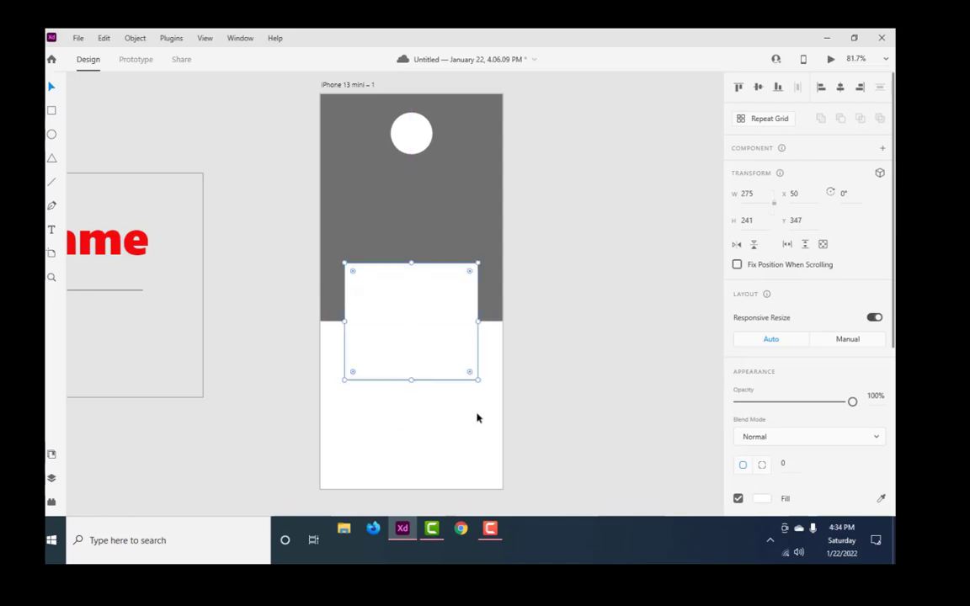
Step: Draw a 333×45 bar near the bottom of the artboard
scroll(500, 422, down, 3)
scroll(426, 429, down, 1)
ctrl+scroll(426, 428, up, 3)
drag(467, 444, 450, 382)
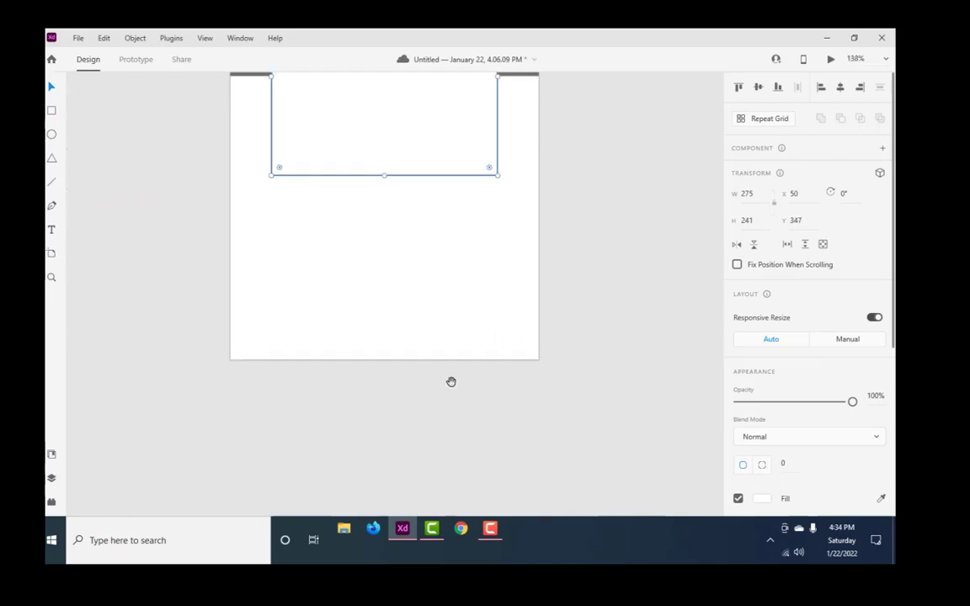
click(51, 111)
drag(252, 313, 526, 351)
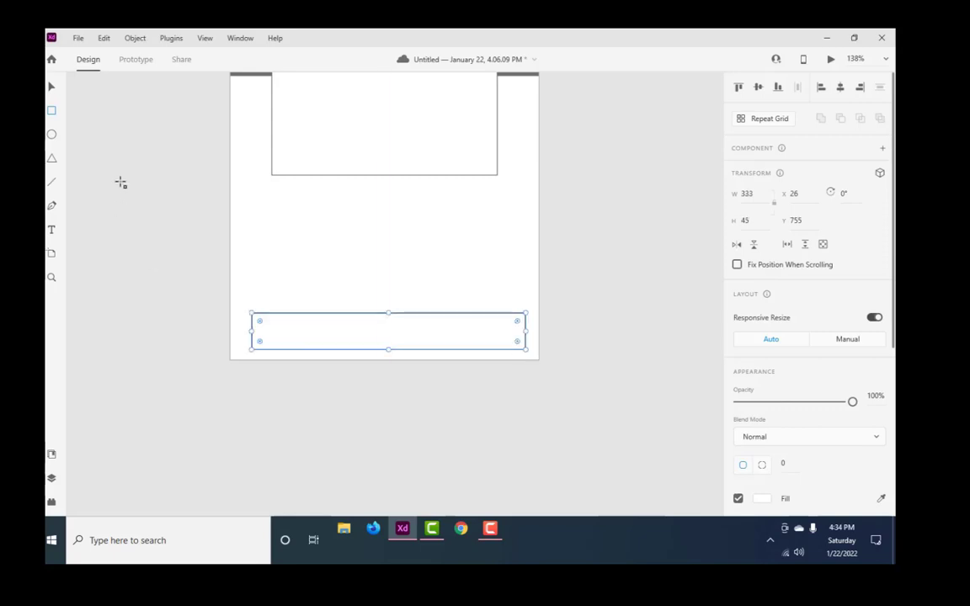
Step: Reposition the bottom bar and fill it with the border grey
click(51, 88)
drag(405, 336, 401, 326)
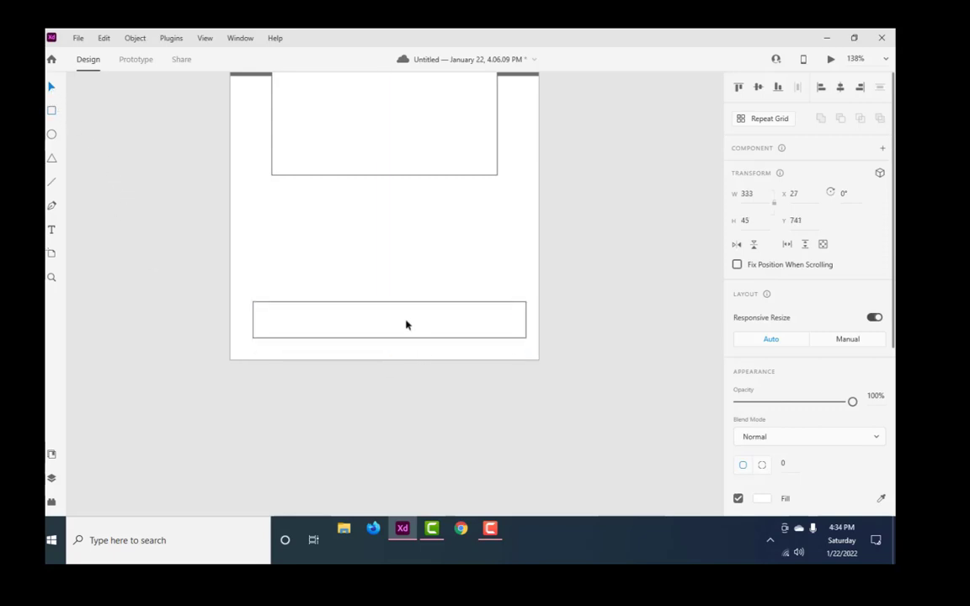
scroll(837, 436, down, 1)
scroll(838, 435, down, 1)
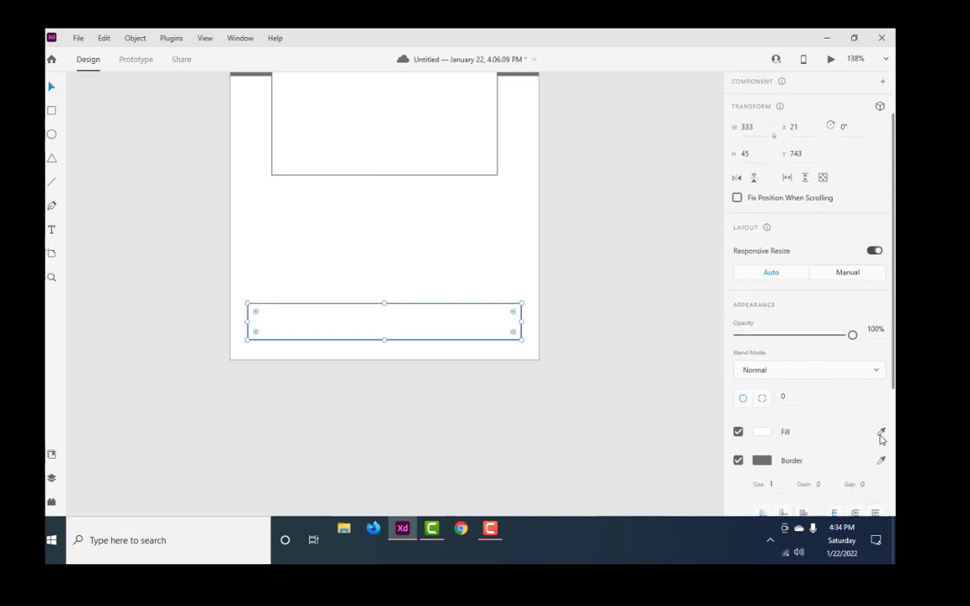
click(880, 432)
click(763, 462)
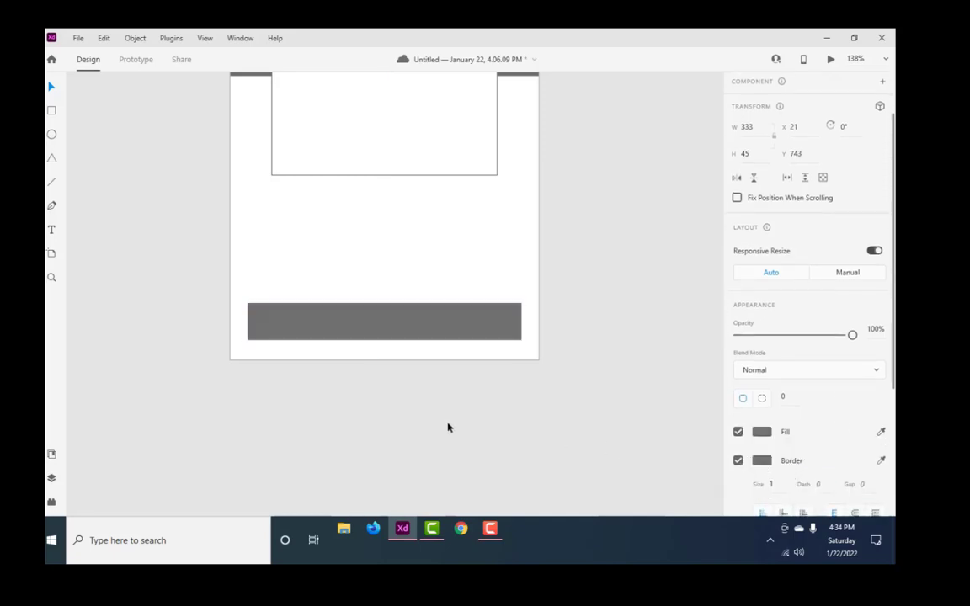
scroll(448, 427, up, 2)
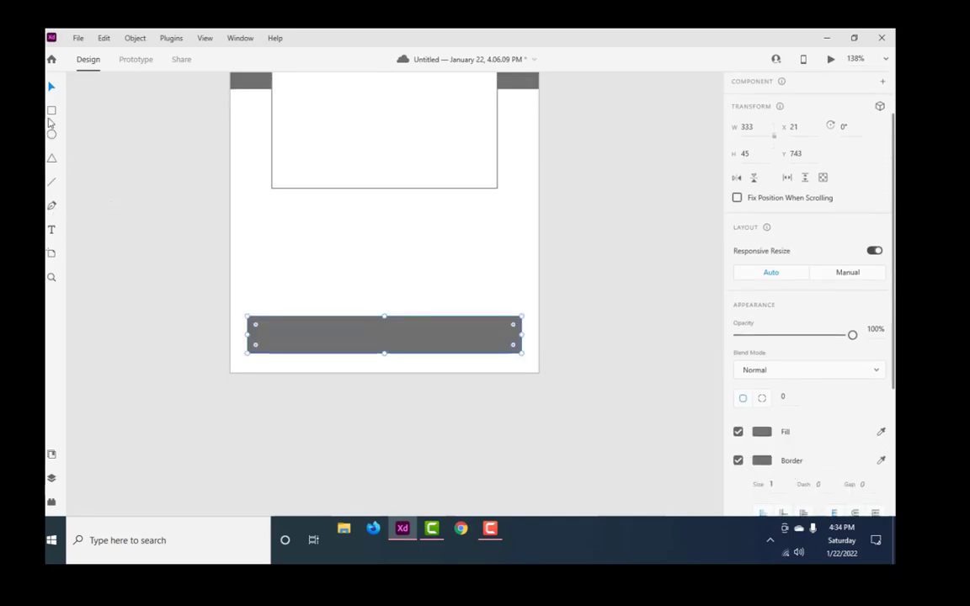
Step: Draw a 154×16 white strip inside the grey bar and centre it horizontally
click(51, 110)
drag(319, 331, 445, 346)
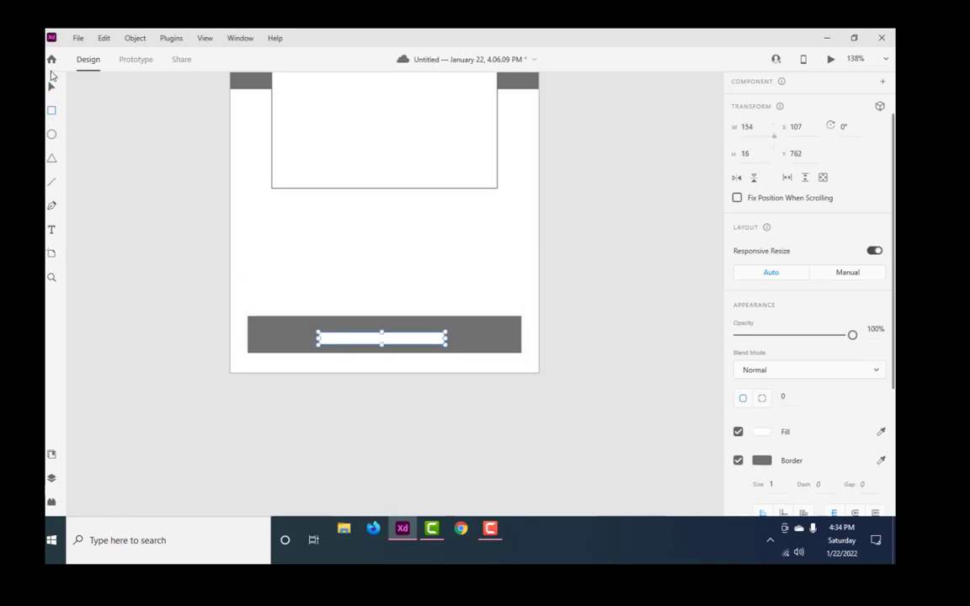
click(52, 86)
click(496, 345)
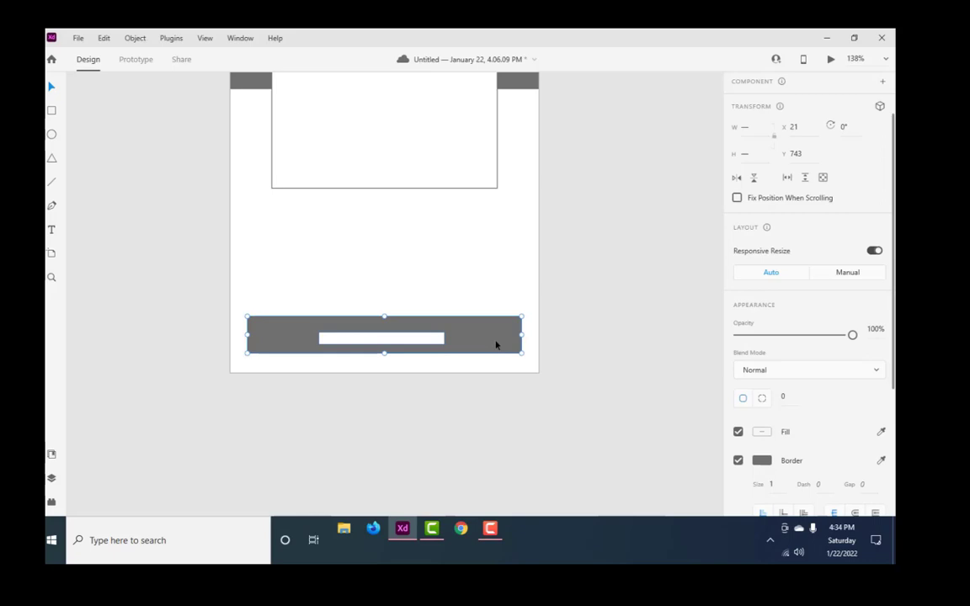
click(420, 342)
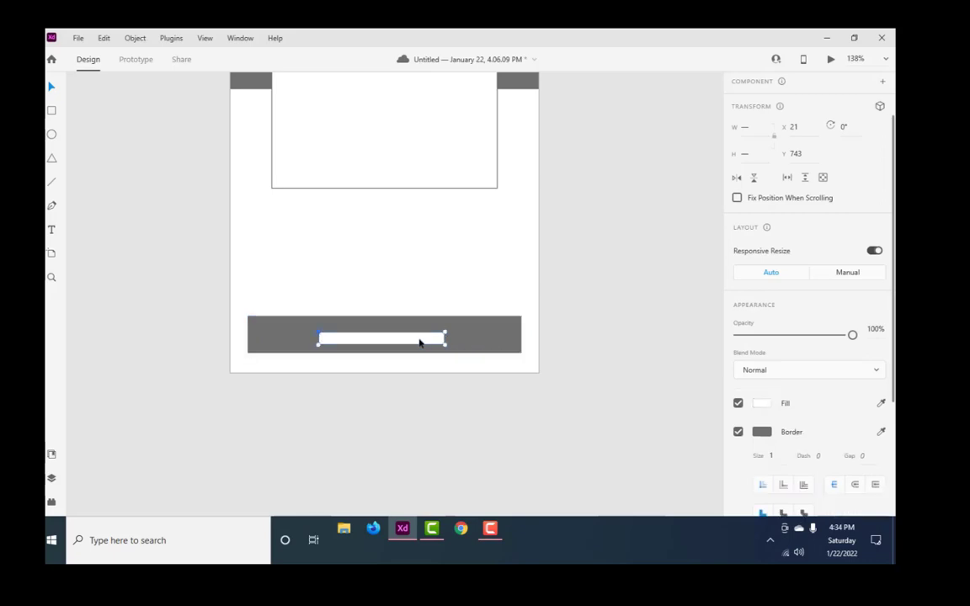
click(504, 342)
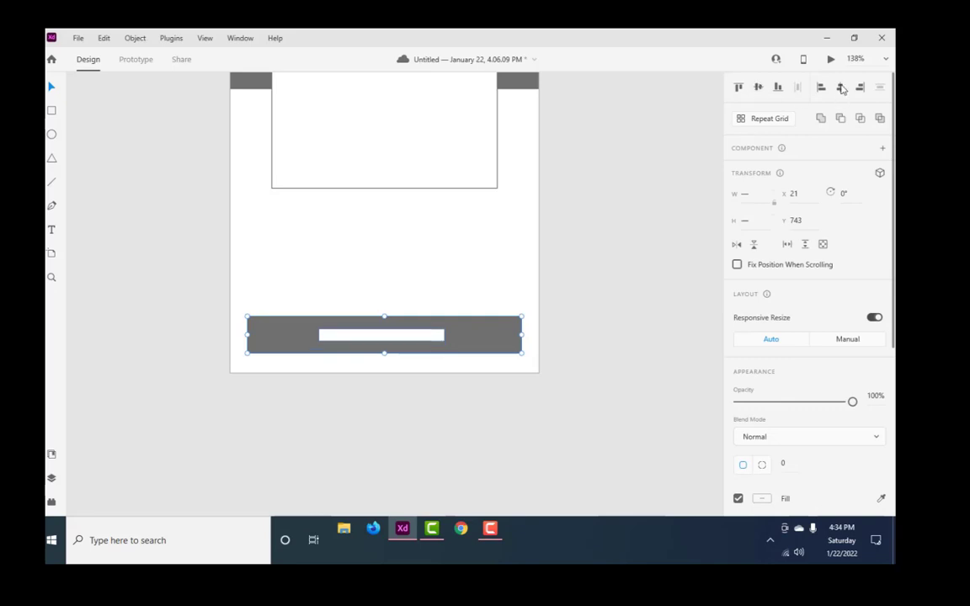
click(552, 418)
scroll(552, 419, down, 1)
Step: Rename the artboard to 'home'
scroll(556, 404, down, 3)
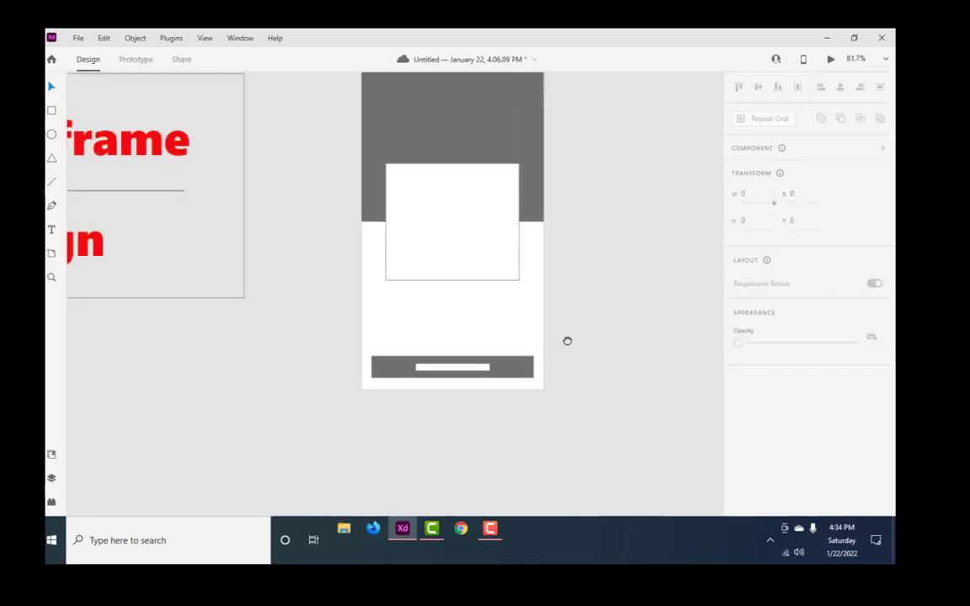
scroll(522, 362, up, 3)
double_click(259, 98)
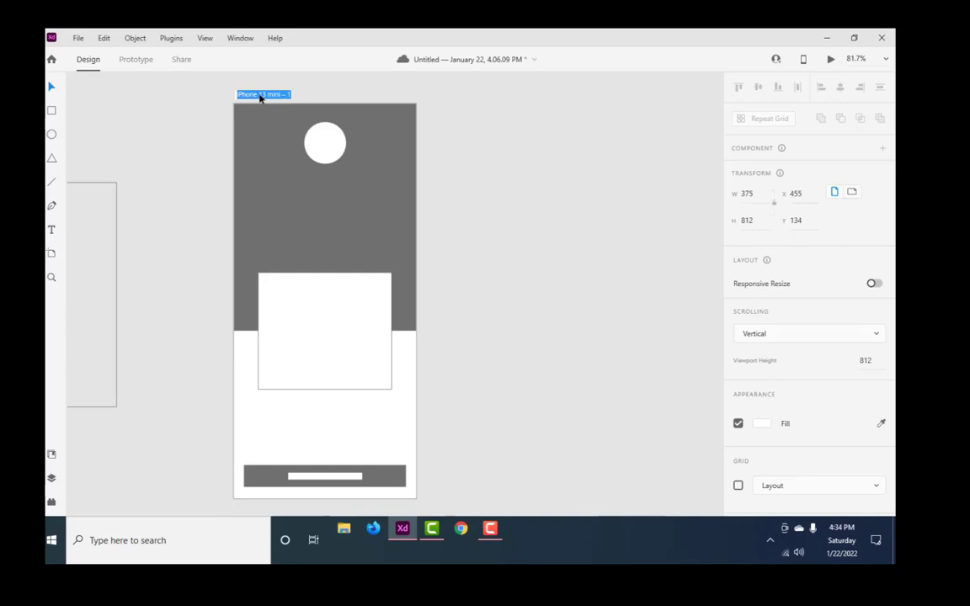
text(home)
key(Return)
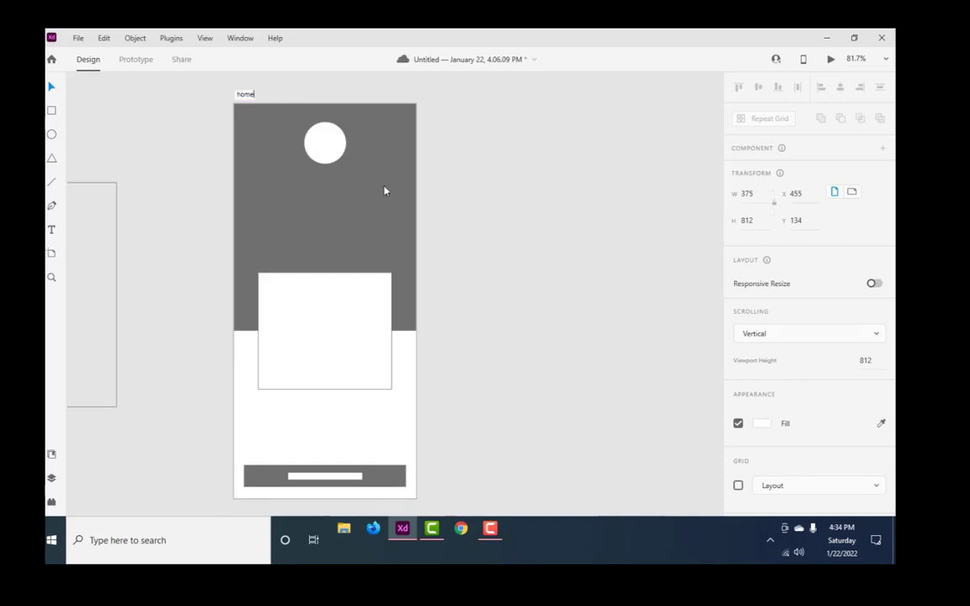
Step: Duplicate the home artboard as 'home – 1' beside the original
click(259, 94)
click(243, 98)
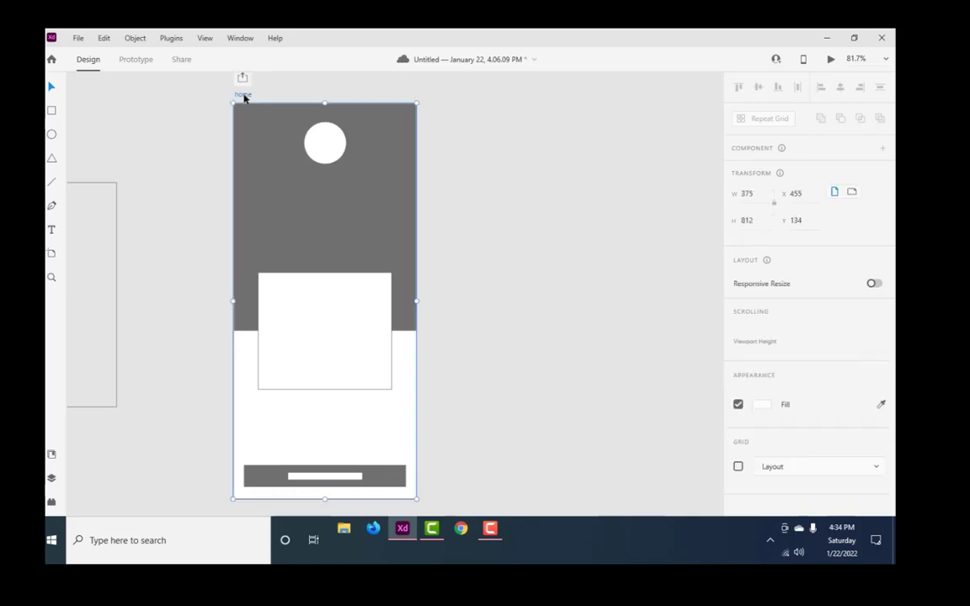
key(ctrl+d)
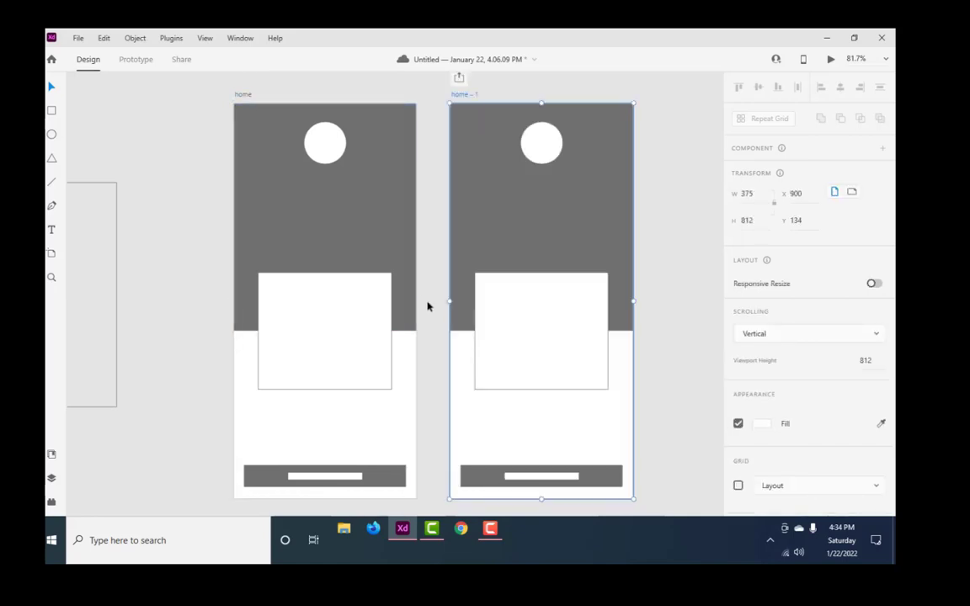
drag(435, 301, 313, 299)
click(561, 367)
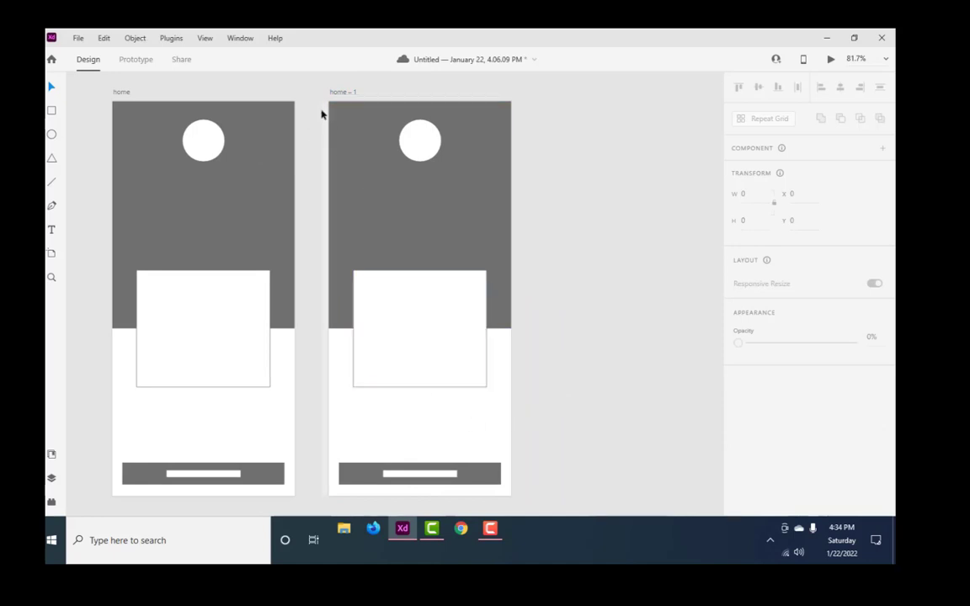
Step: Delete home – 1's header, circle and card, and park the grouped bottom button beside it
drag(316, 115, 561, 390)
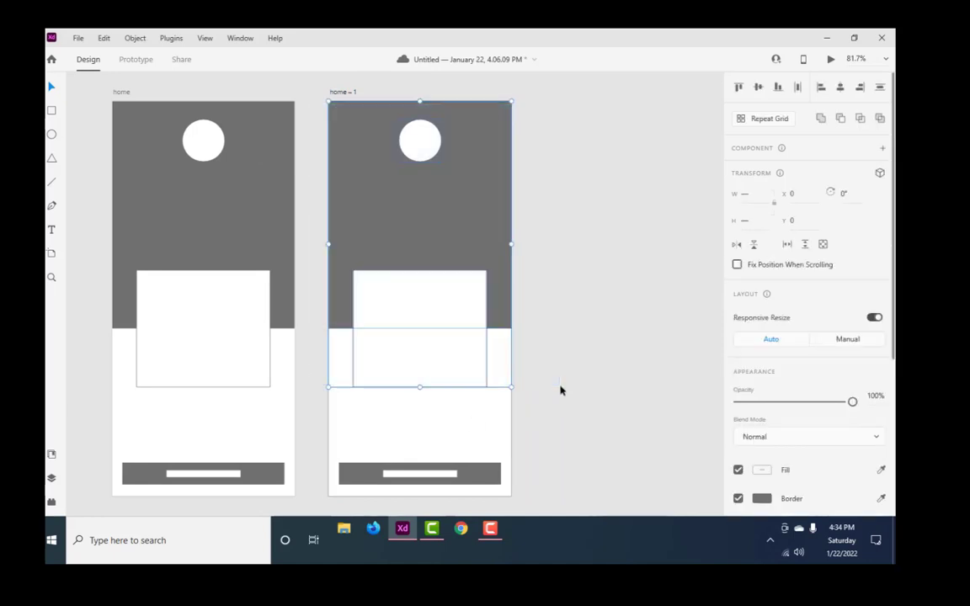
key(Delete)
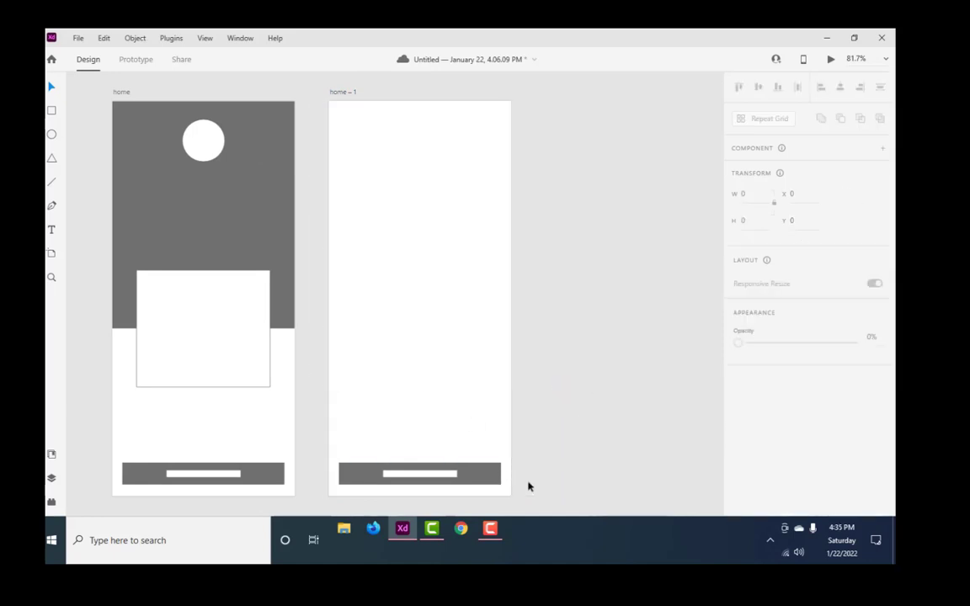
drag(529, 487, 337, 462)
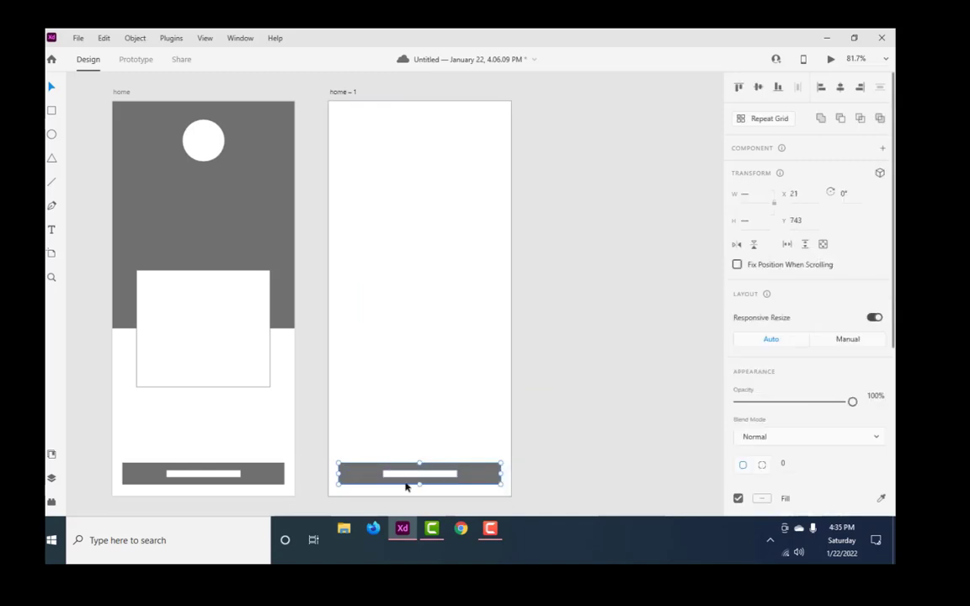
key(ctrl+g)
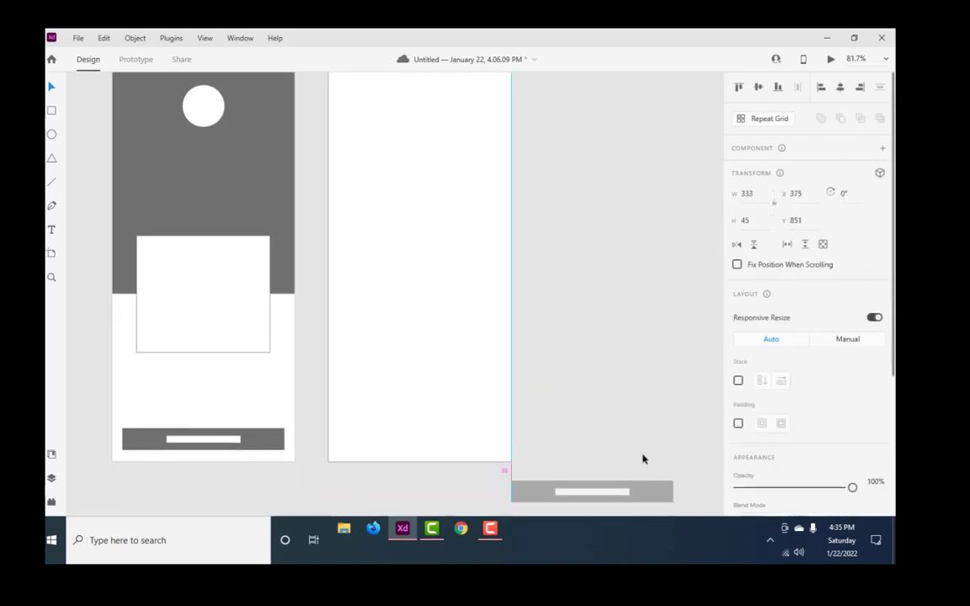
drag(629, 520, 673, 416)
click(606, 286)
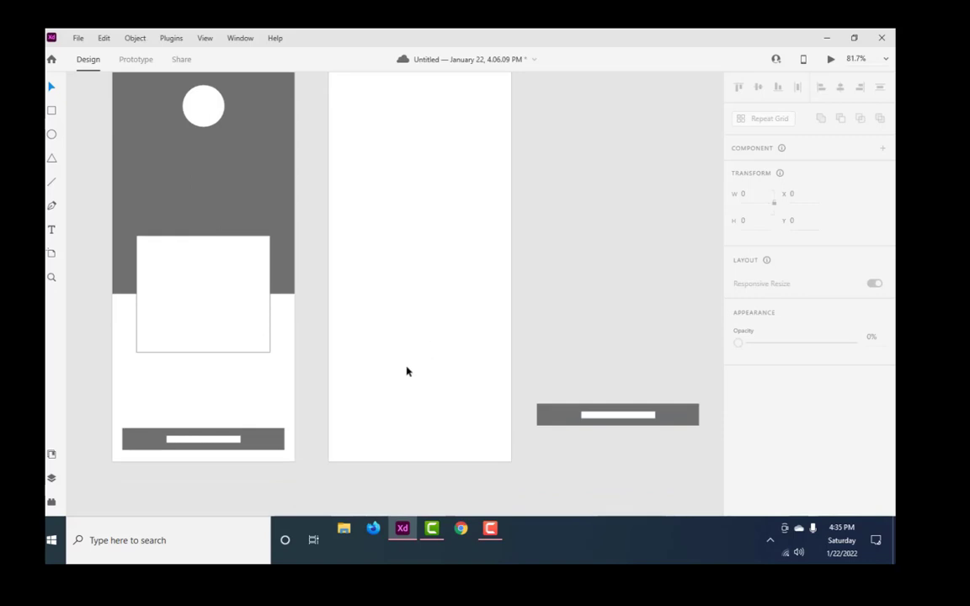
Step: Switch between drawing tools, settling on the Pen tool
scroll(442, 200, up, 1)
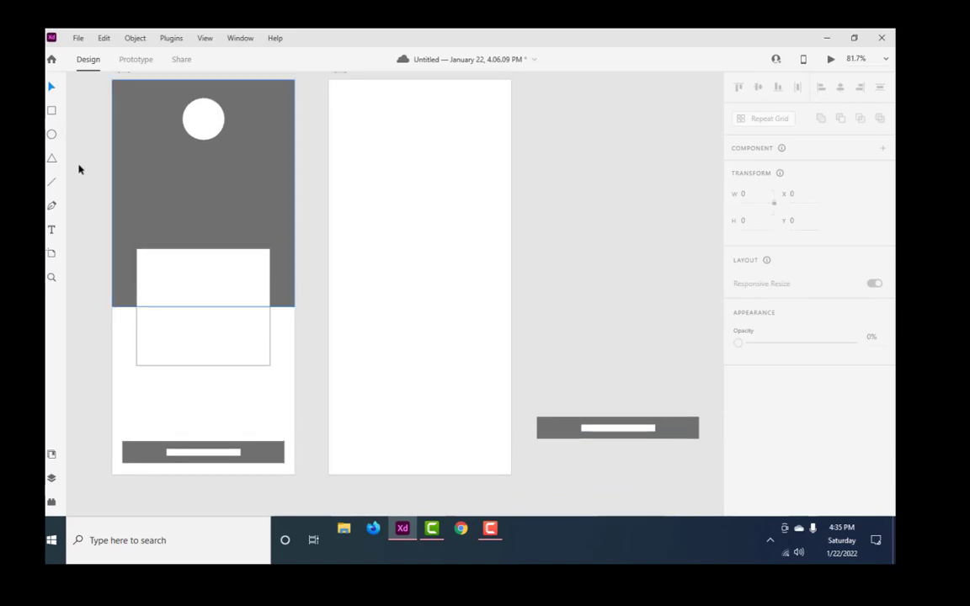
click(51, 110)
scroll(371, 164, up, 1)
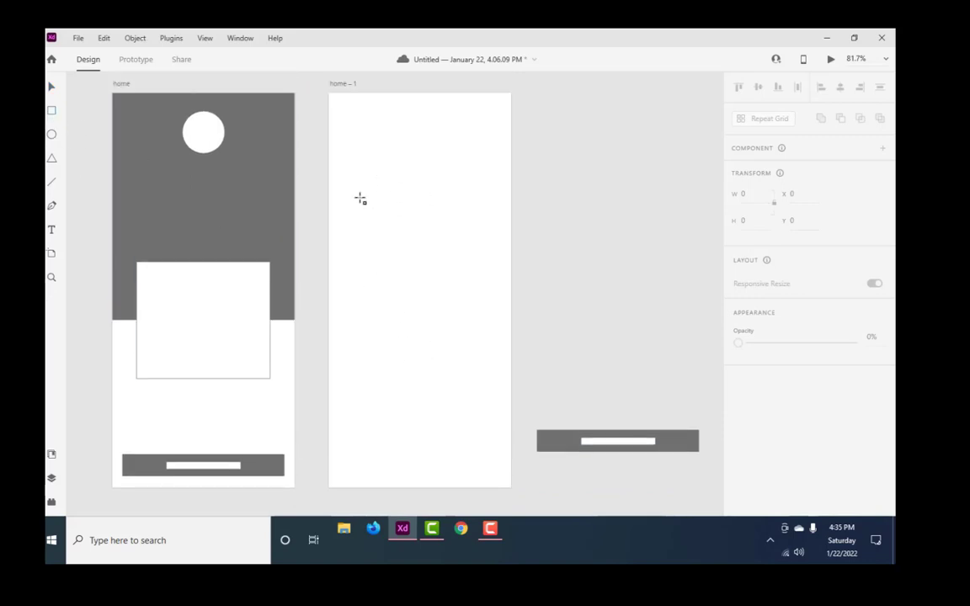
click(49, 88)
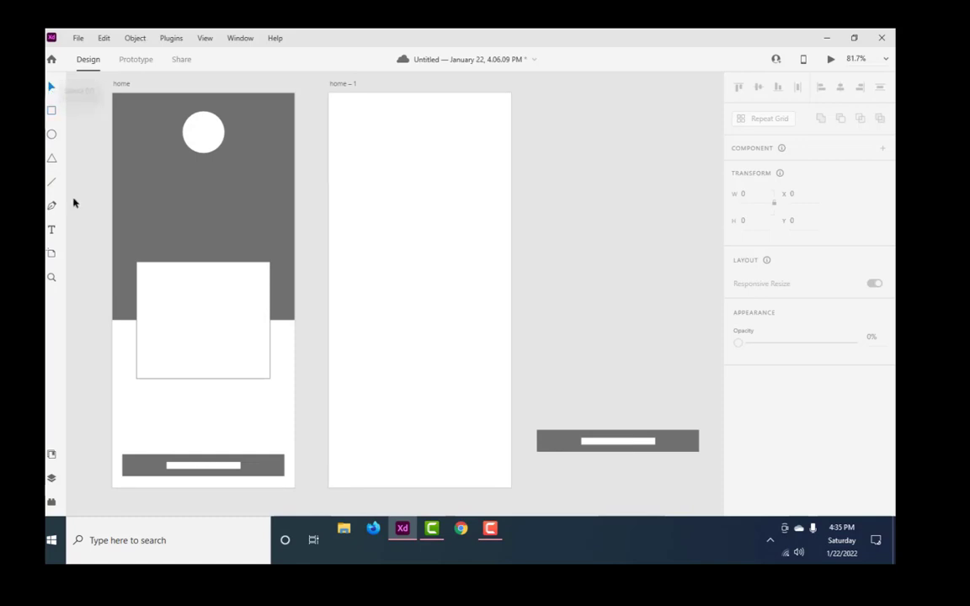
click(51, 209)
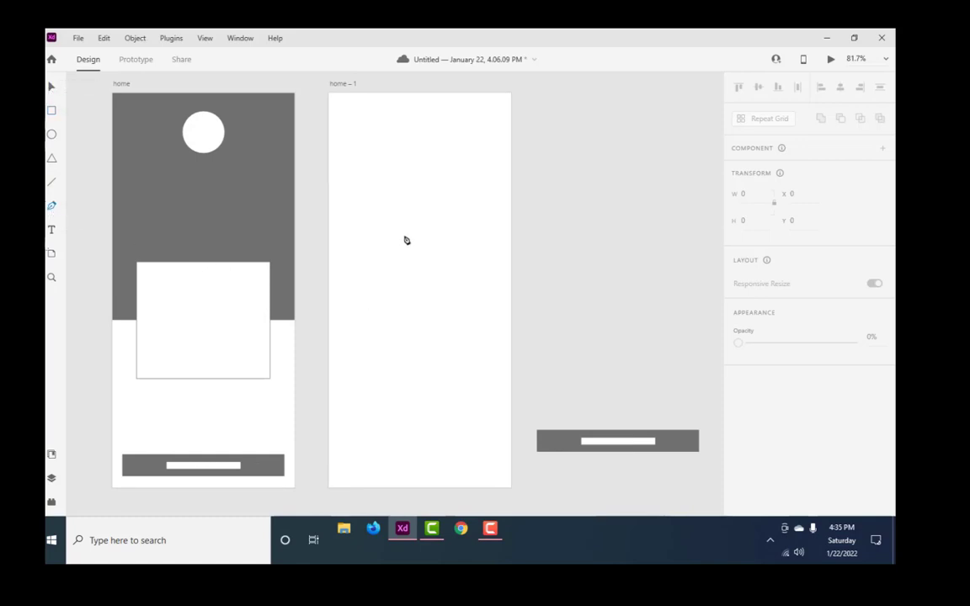
scroll(405, 239, up, 2)
scroll(361, 240, up, 2)
Step: Draw a short horizontal line near the top-left of home – 1
scroll(377, 238, up, 1)
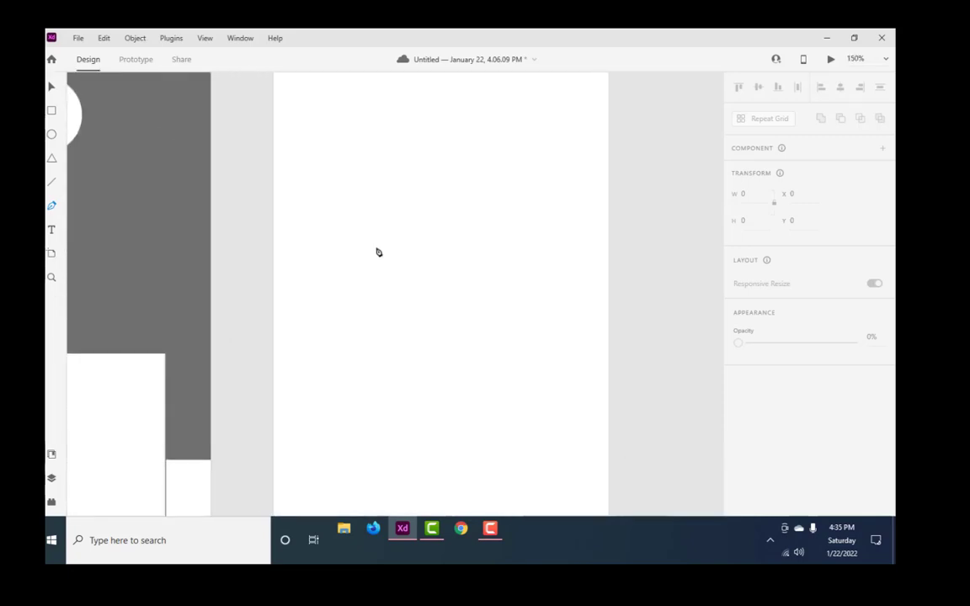
scroll(377, 256, up, 1)
click(309, 190)
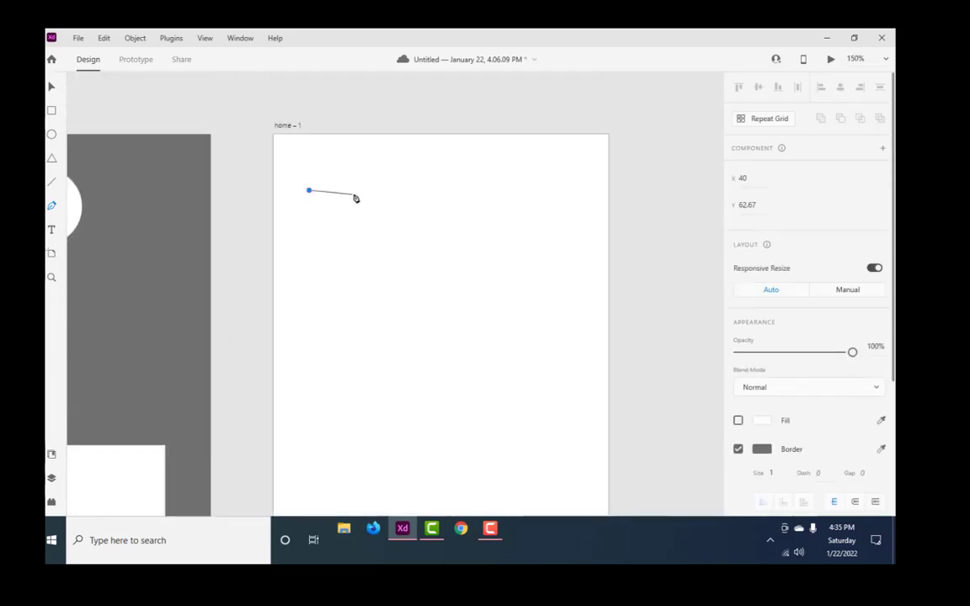
click(353, 191)
key(Escape)
scroll(325, 210, up, 5)
scroll(322, 210, up, 5)
scroll(314, 325, up, 3)
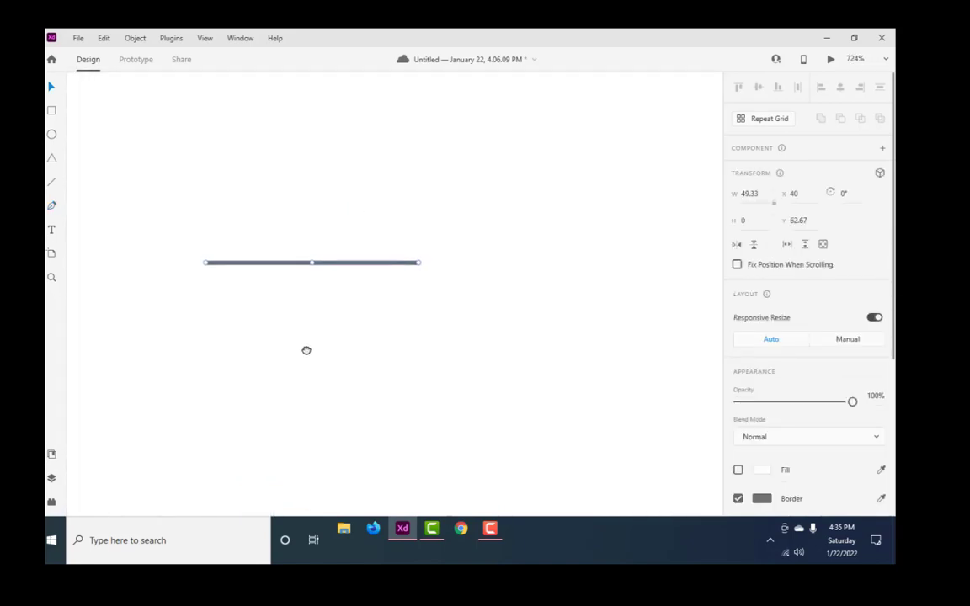
drag(306, 350, 299, 381)
Step: Draw a diagonal stroke down from the line's left end, aligned to its tip
key(p)
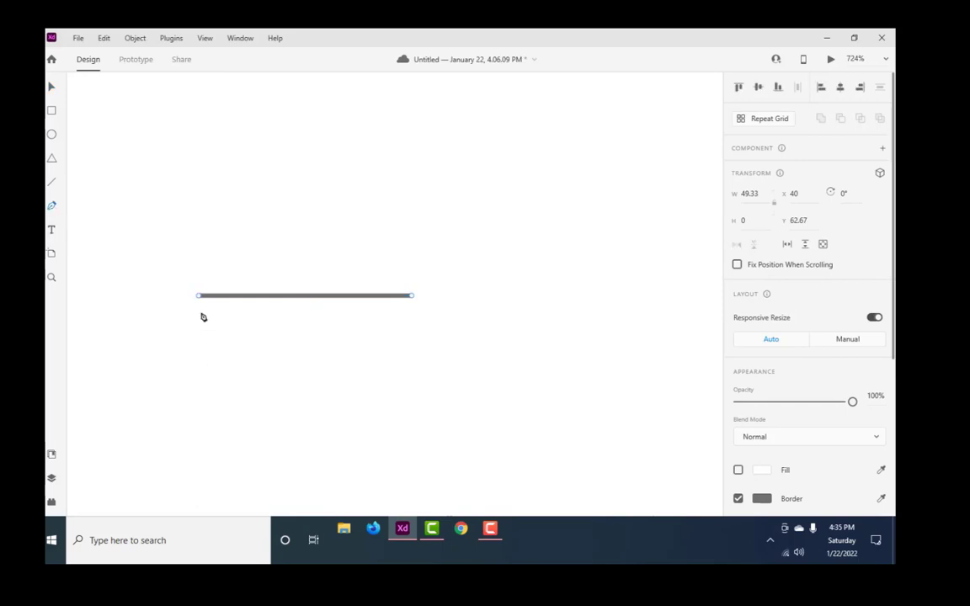
click(201, 296)
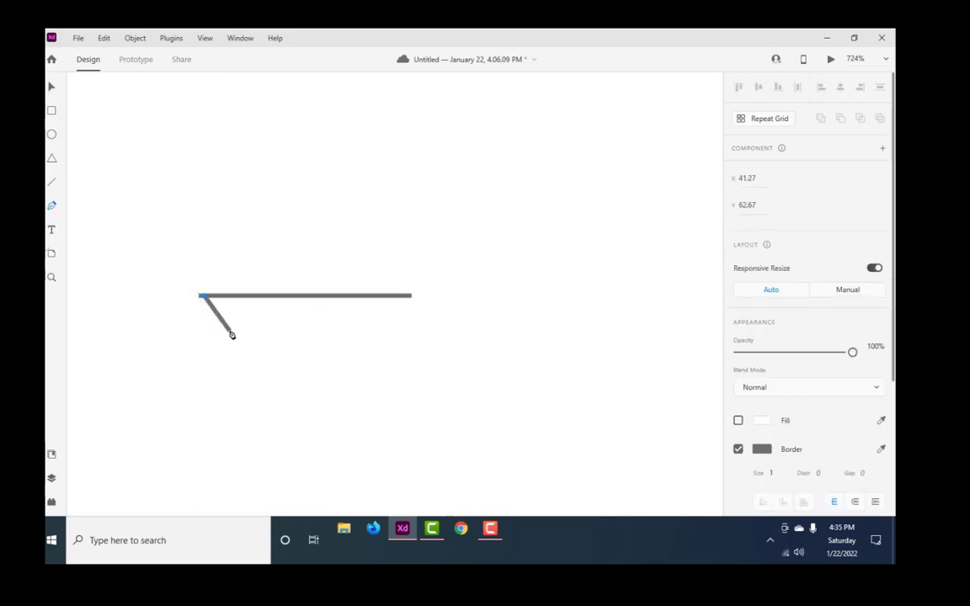
click(236, 334)
key(Escape)
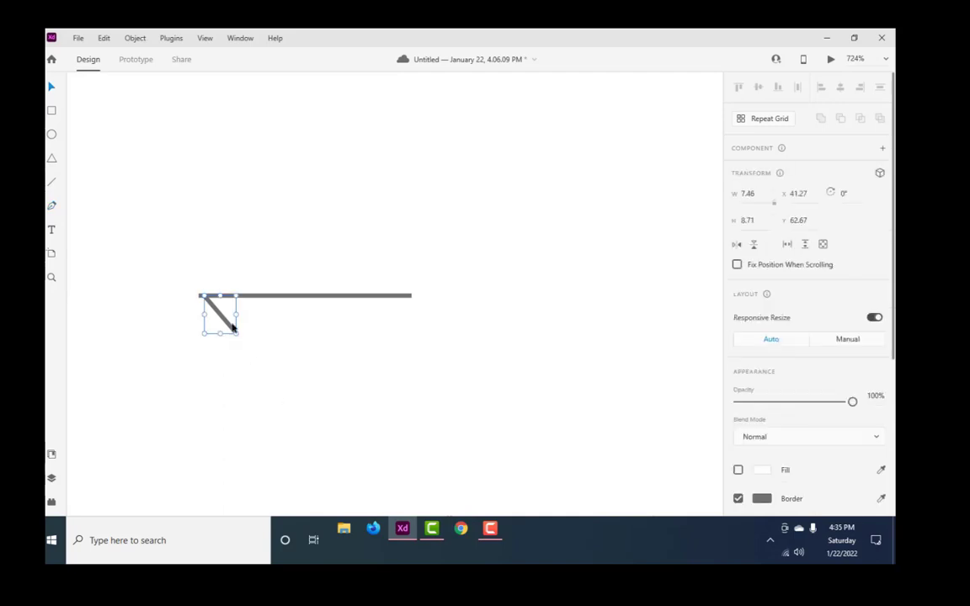
scroll(891, 428, down, 3)
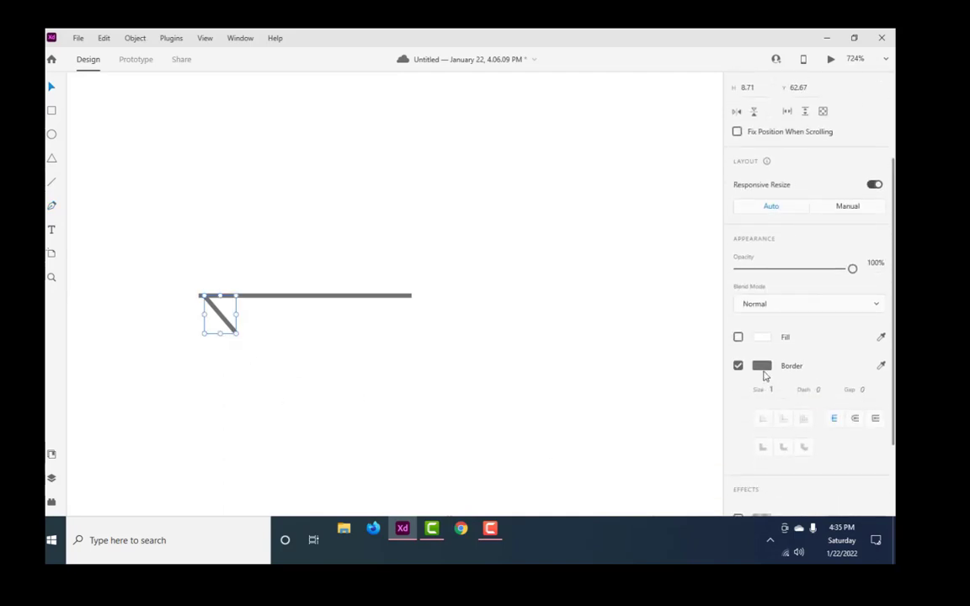
click(335, 350)
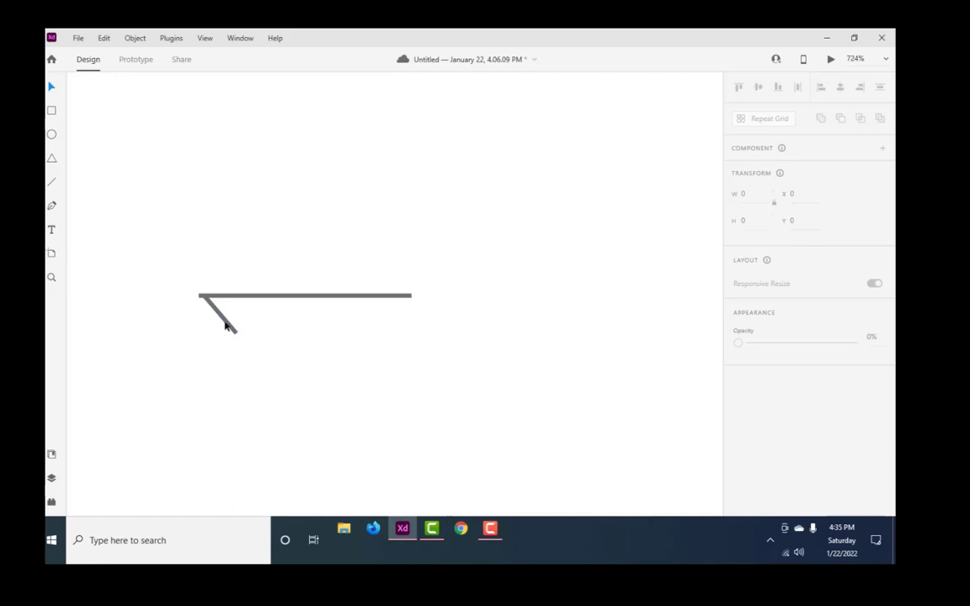
drag(225, 325, 223, 325)
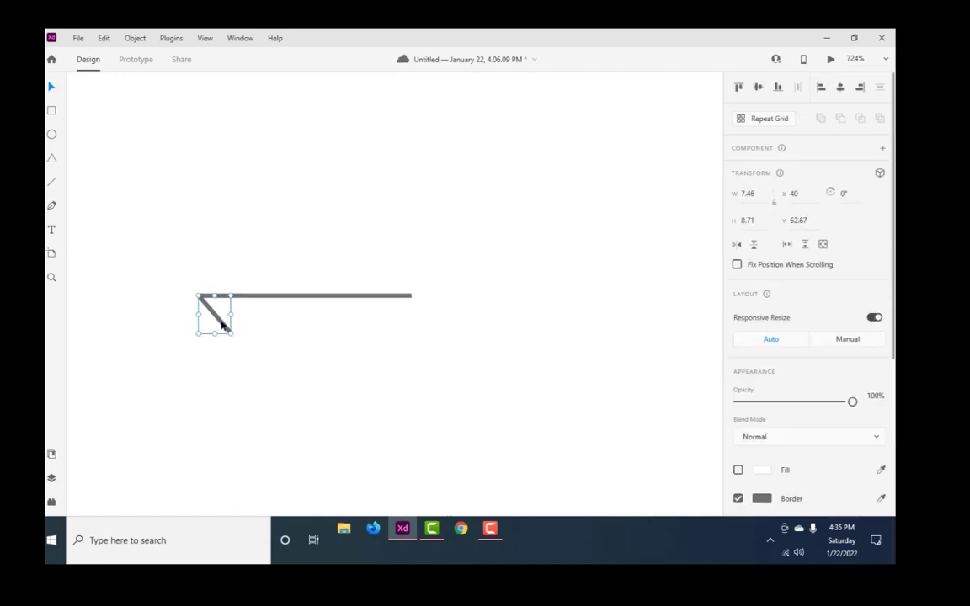
Step: Duplicate the diagonal, flip it vertically and join it above the arrow tip
key(ctrl+d)
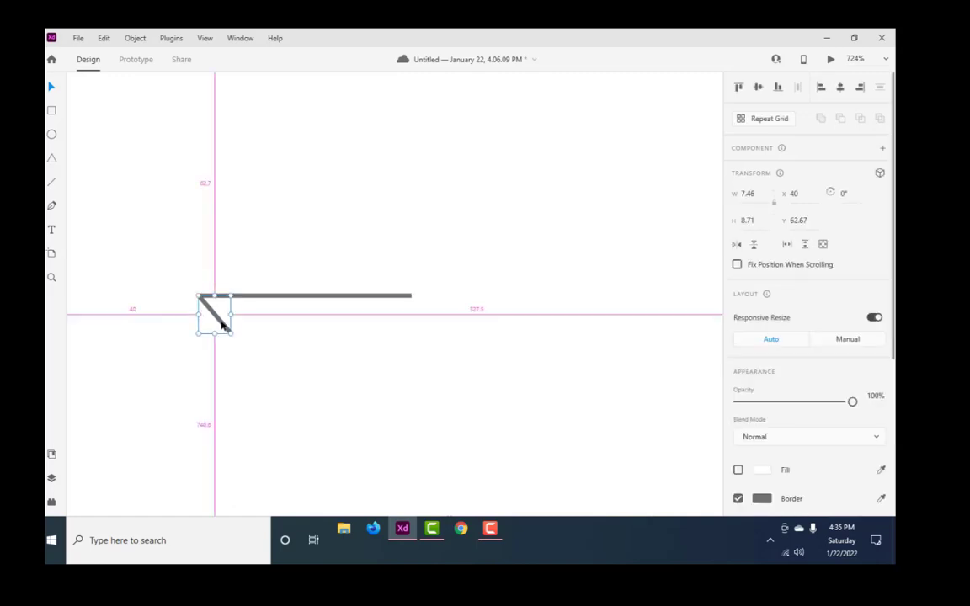
drag(222, 326, 226, 283)
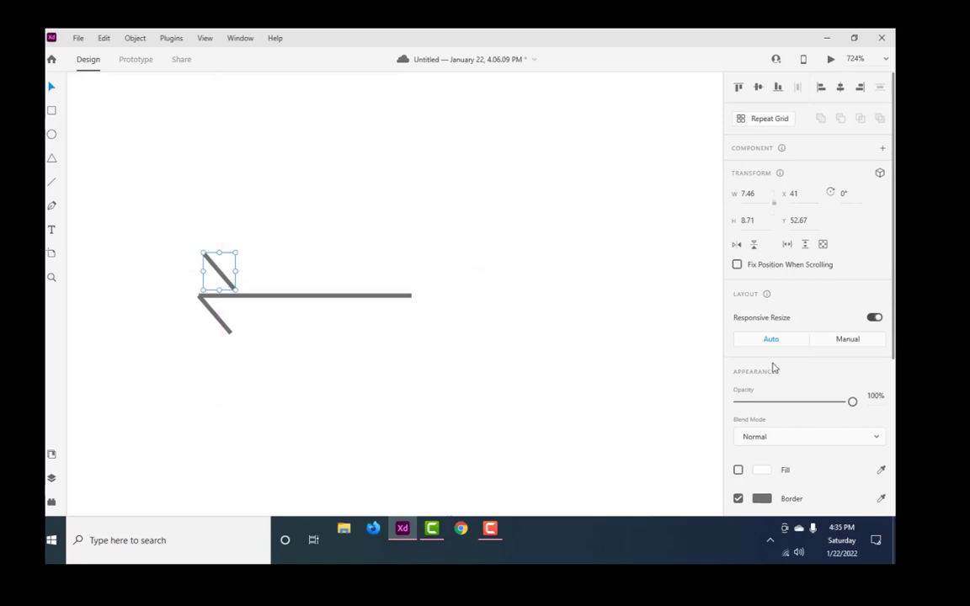
click(755, 245)
scroll(212, 413, up, 1)
ctrl+scroll(214, 413, up, 2)
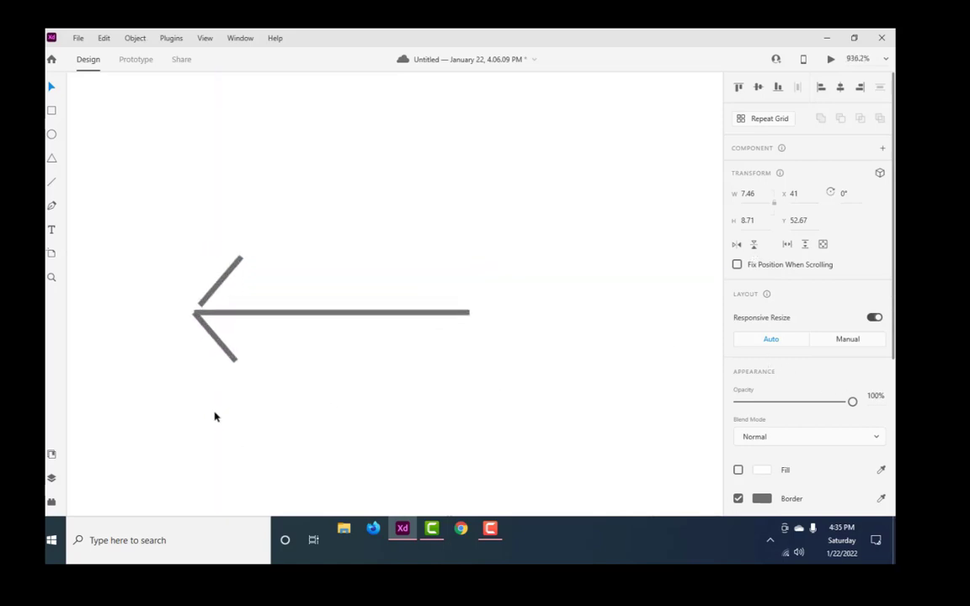
ctrl+scroll(308, 401, up, 3)
scroll(253, 337, up, 2)
drag(223, 264, 214, 277)
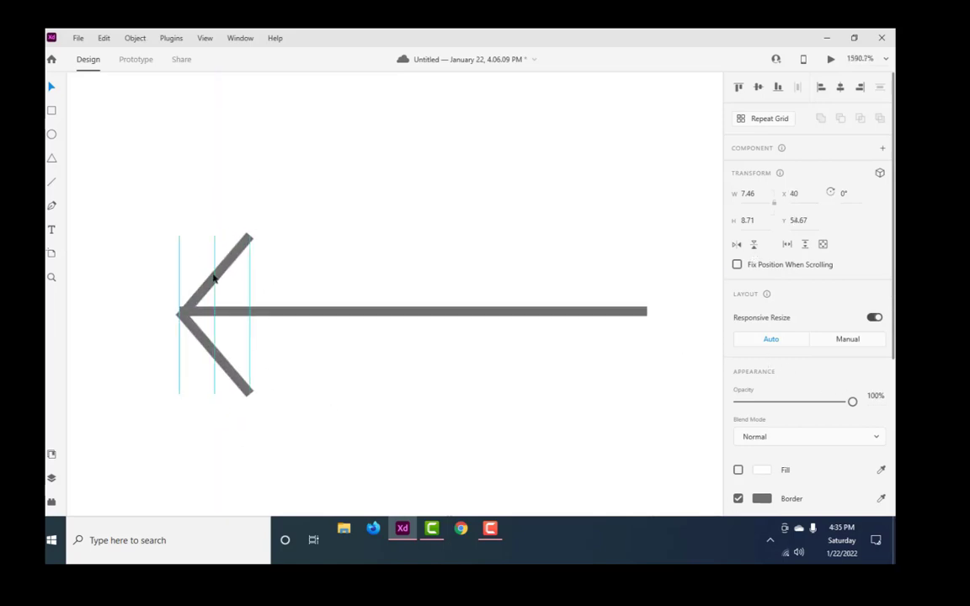
click(341, 448)
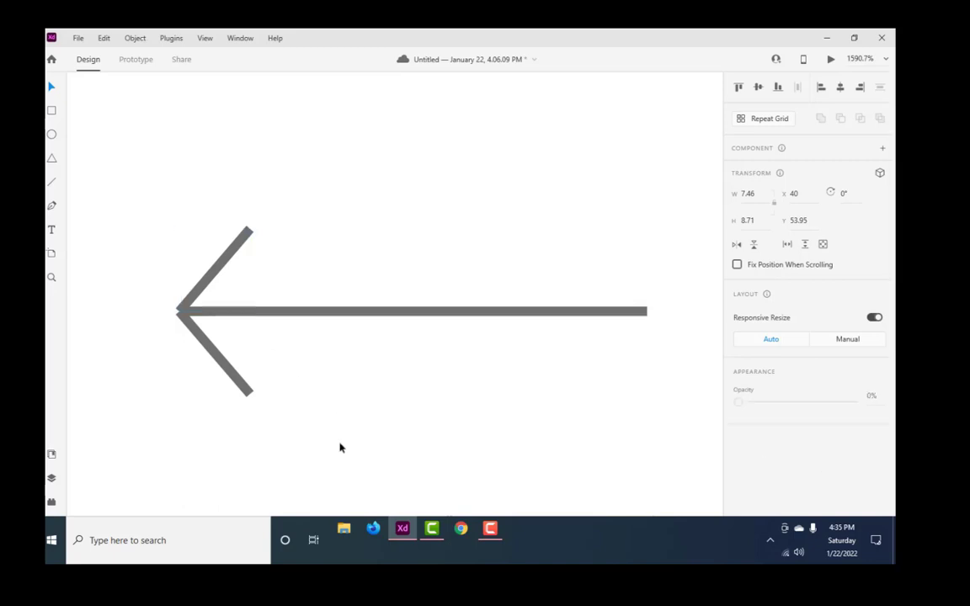
Step: Shorten the arrow's horizontal shaft from its right end
click(598, 311)
drag(649, 312, 611, 311)
drag(535, 312, 470, 311)
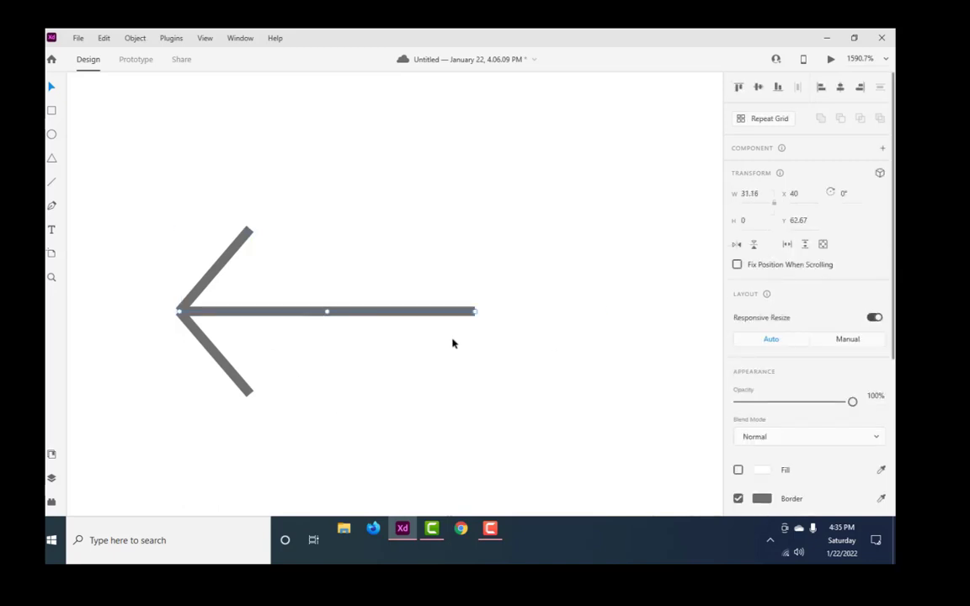
ctrl+scroll(452, 346, down, 5)
ctrl+scroll(497, 366, down, 3)
ctrl+scroll(413, 385, up, 3)
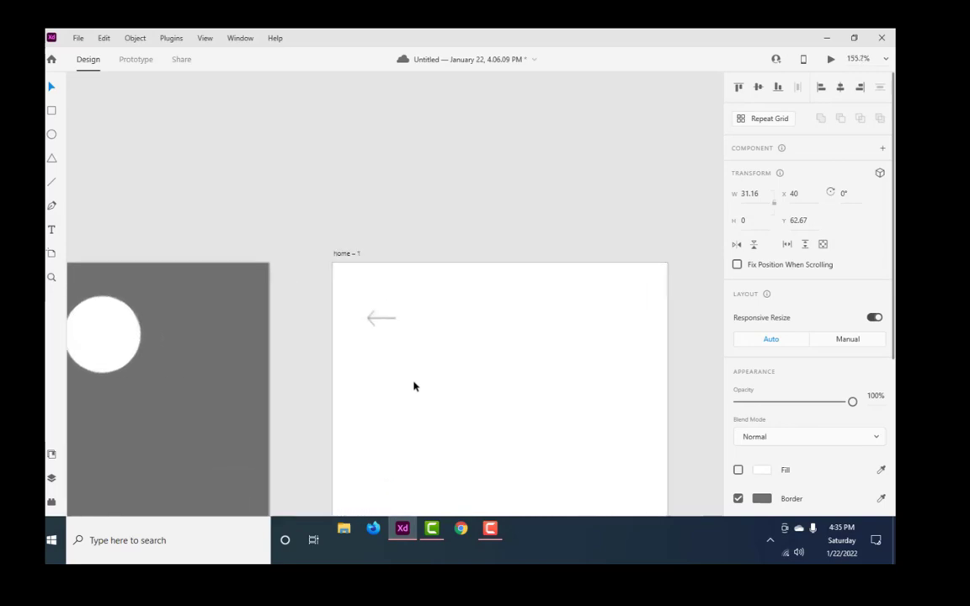
ctrl+scroll(404, 384, up, 2)
ctrl+scroll(396, 354, up, 2)
scroll(392, 329, up, 2)
Step: Group the three strokes into a 31.16×17.43 arrow and move it to the top-left corner
click(232, 307)
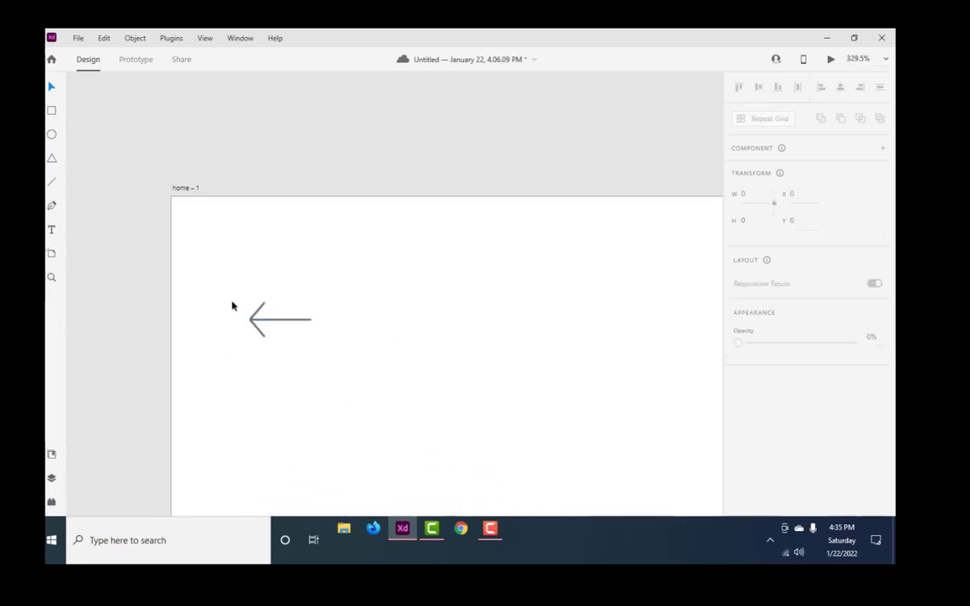
drag(231, 288, 329, 355)
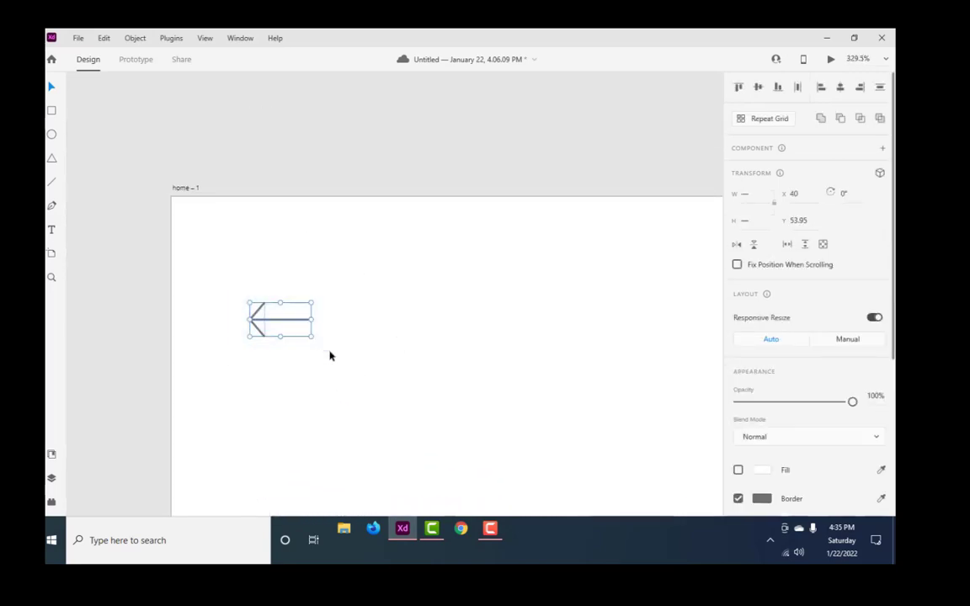
key(ctrl+g)
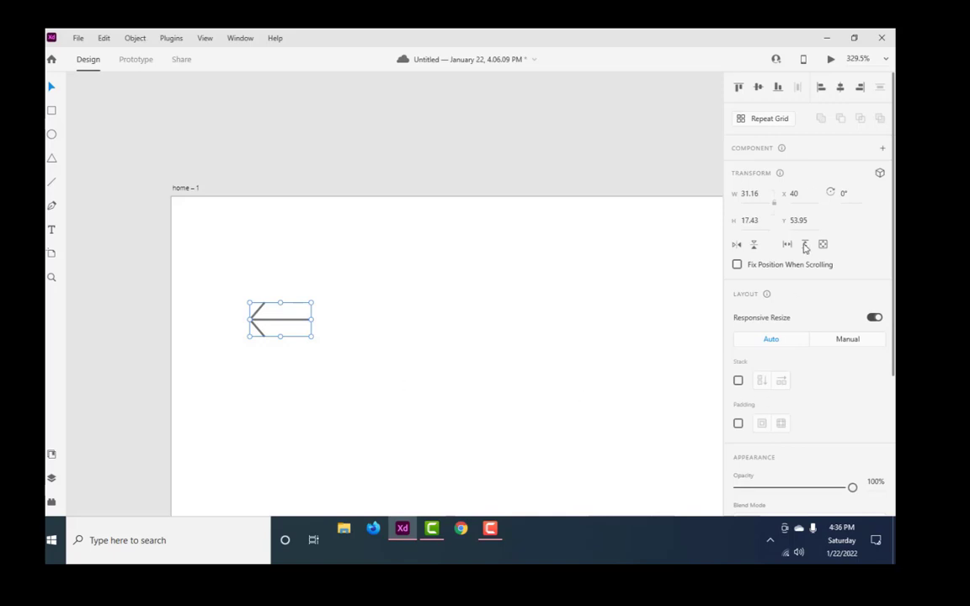
drag(230, 281, 328, 360)
drag(274, 326, 256, 284)
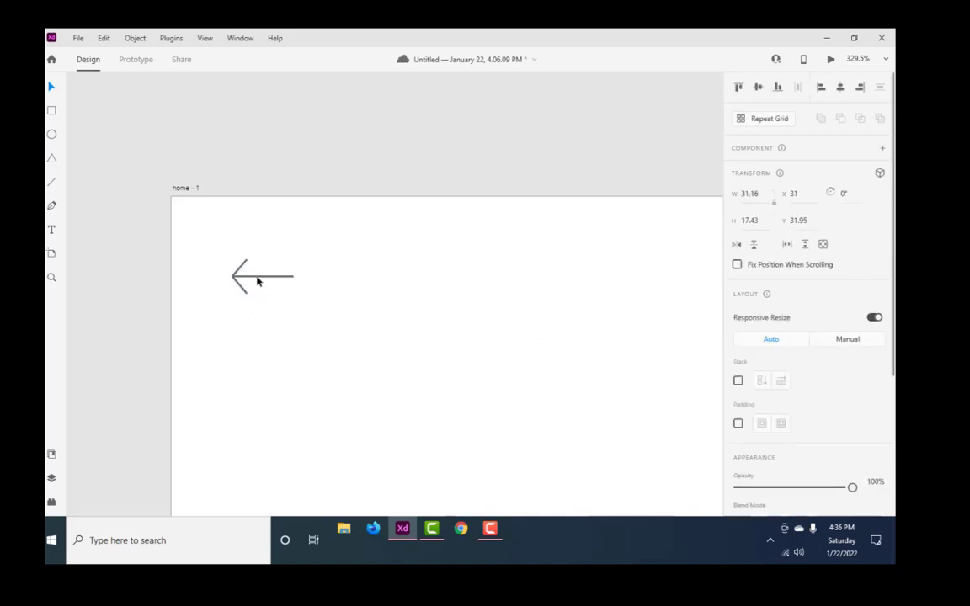
scroll(291, 321, down, 5)
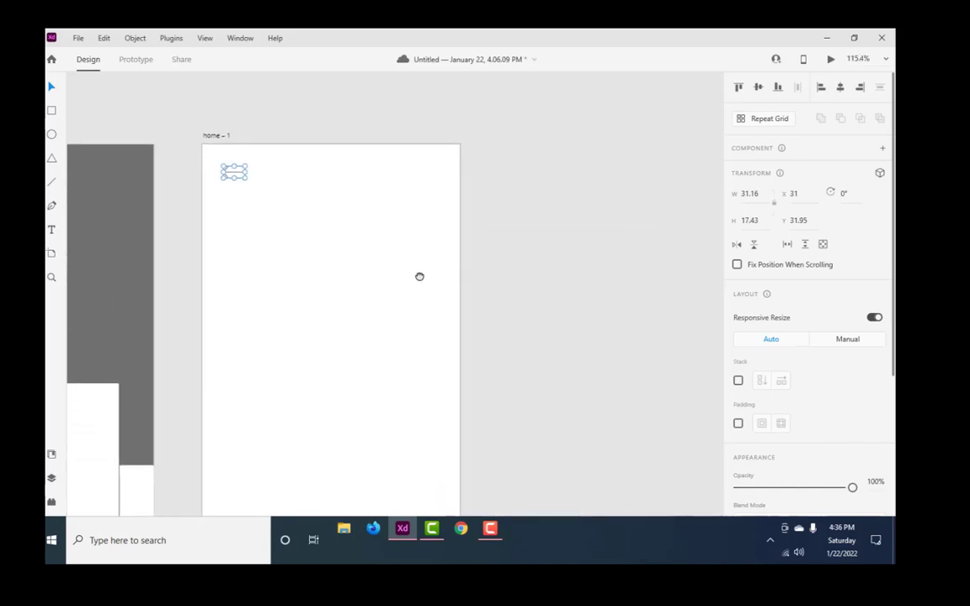
Step: Draw a grey-filled image rectangle below the back arrow
click(52, 111)
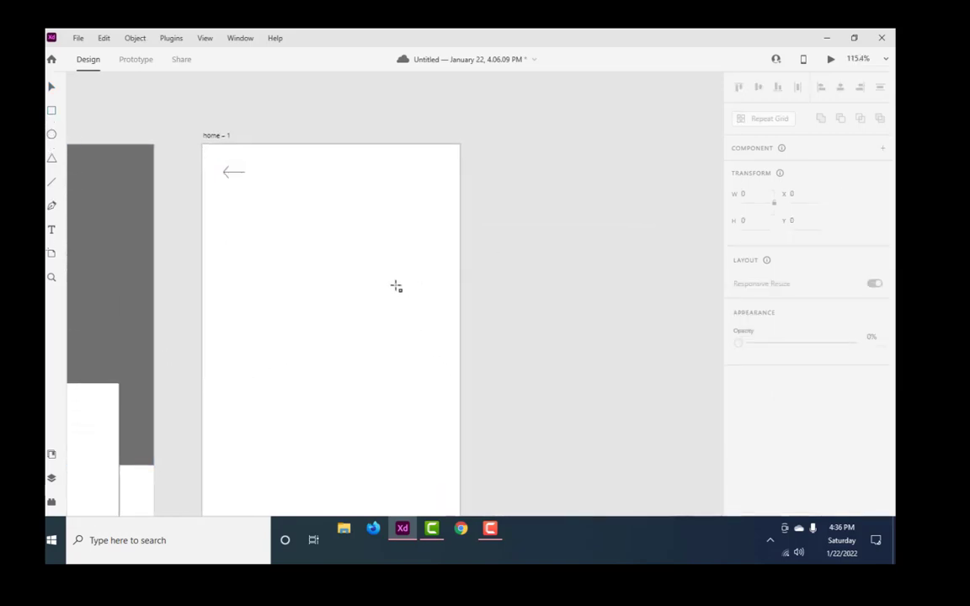
drag(245, 202, 409, 372)
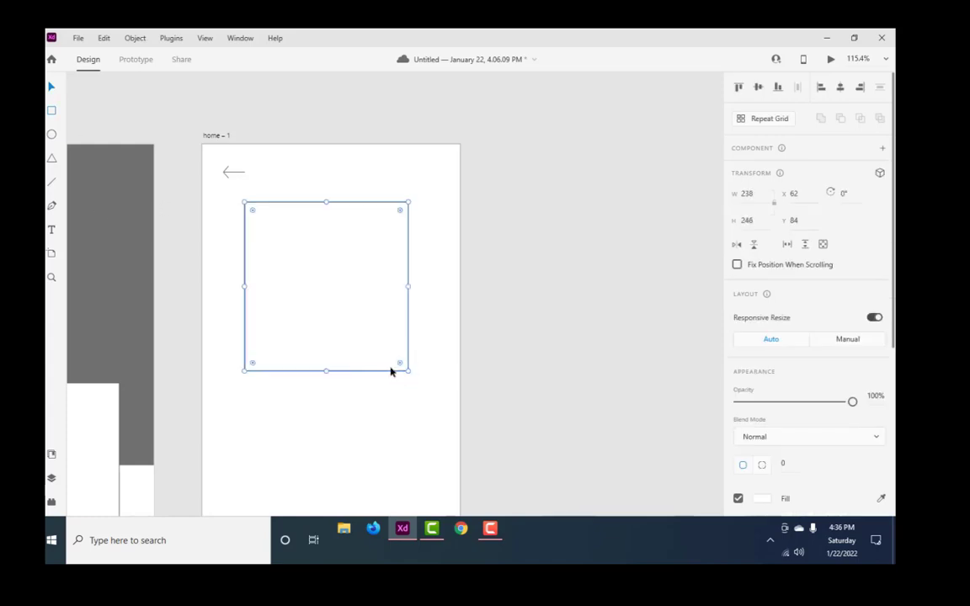
drag(366, 361, 368, 356)
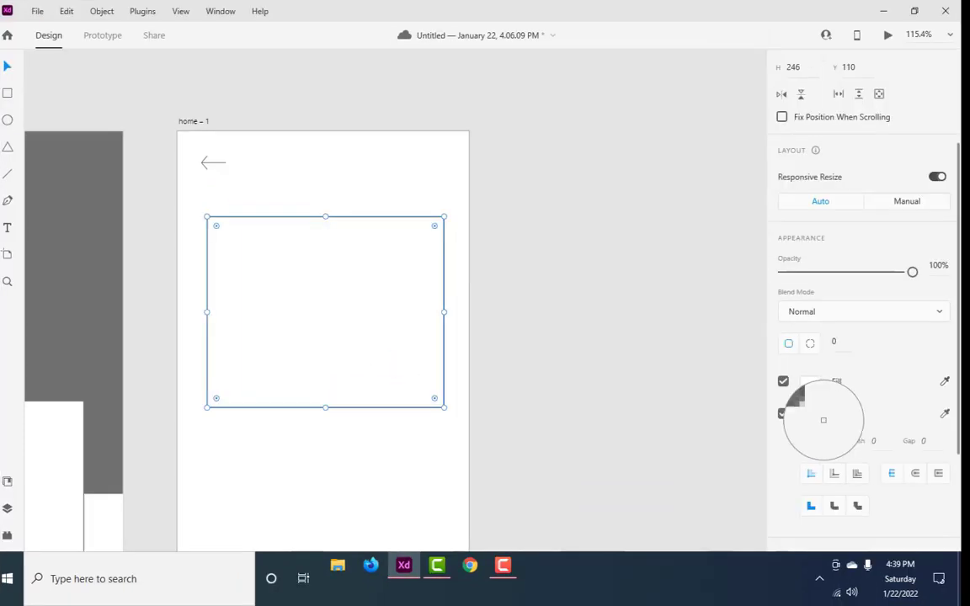
click(818, 418)
scroll(364, 413, down, 3)
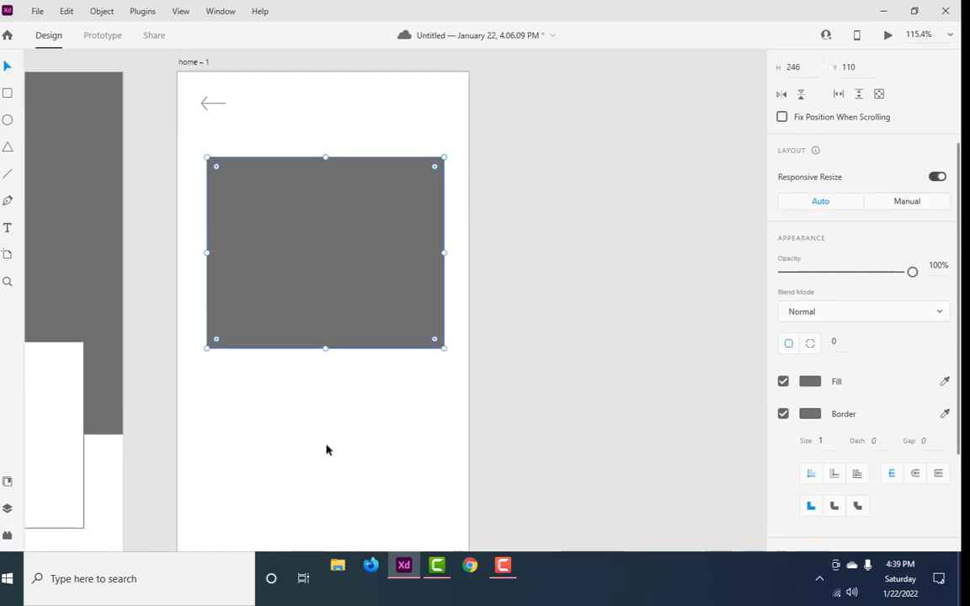
scroll(327, 452, down, 2)
scroll(333, 404, down, 2)
Step: Draw a lower rectangle at the artboard bottom, then shorten and raise the grey image block
click(8, 93)
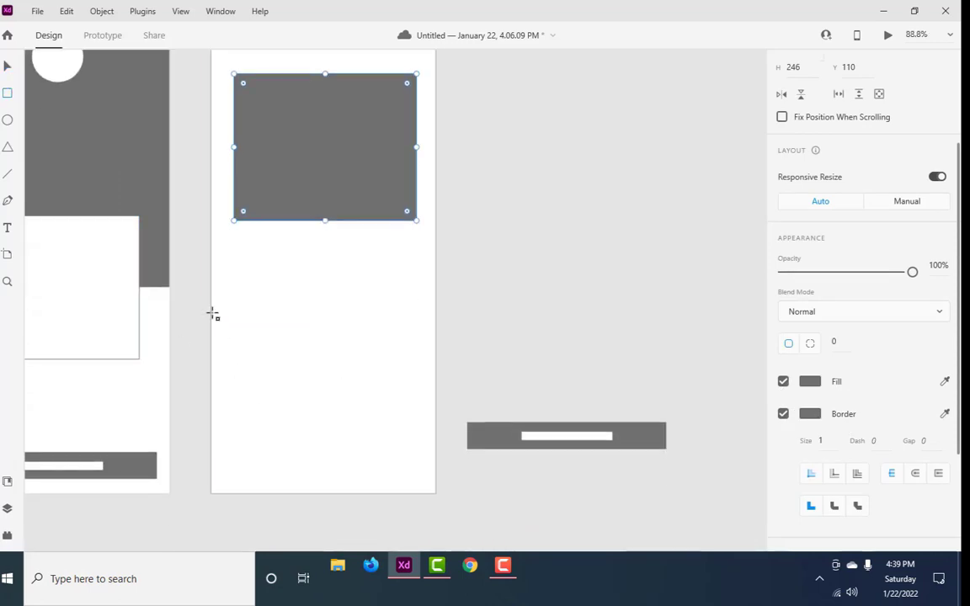
drag(211, 302, 437, 496)
scroll(325, 296, up, 1)
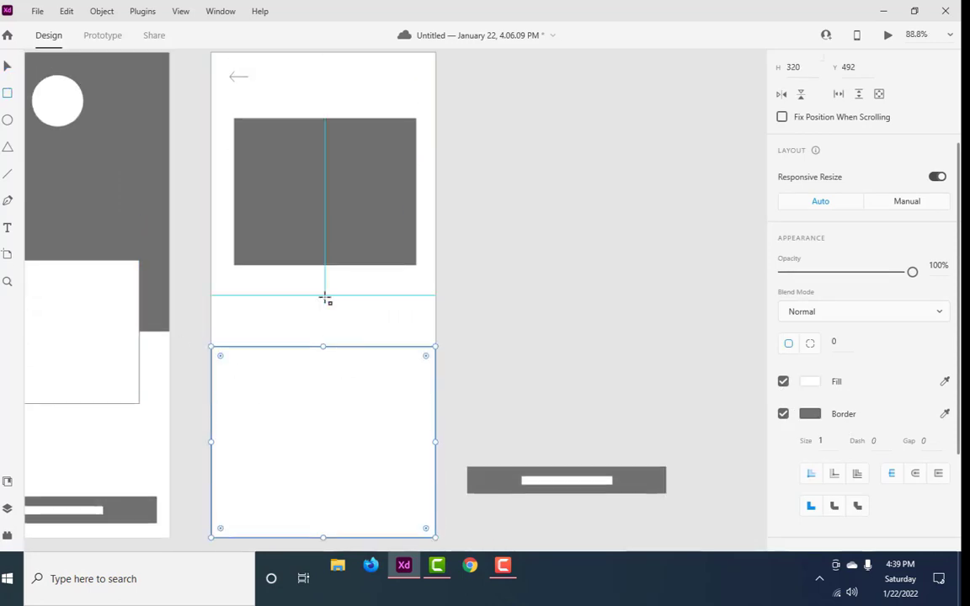
key(v)
click(340, 261)
drag(328, 266, 325, 243)
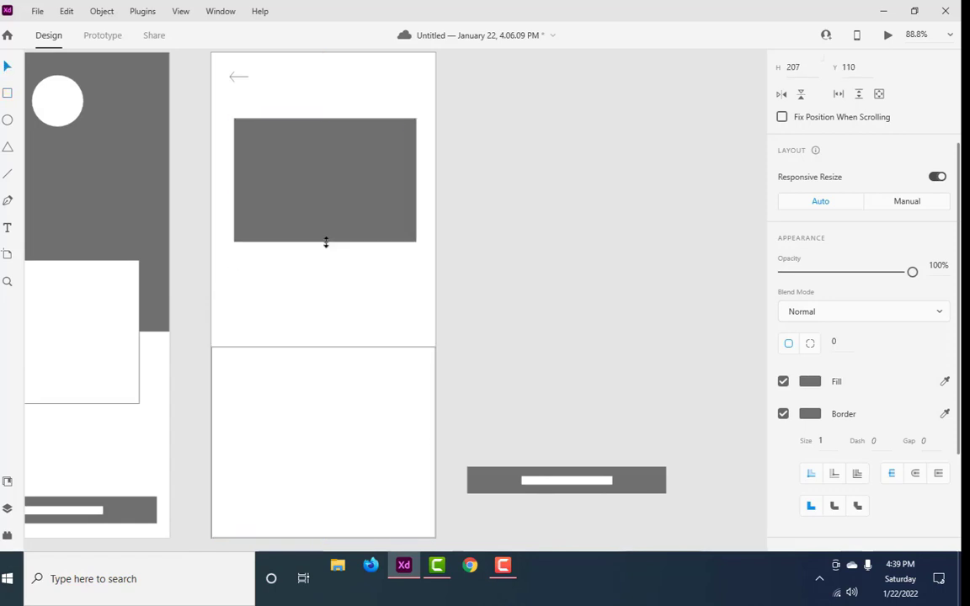
drag(344, 186, 344, 176)
Step: Extend the lower rectangle upward, round its top-right corner to 91 and fill it grey
click(329, 363)
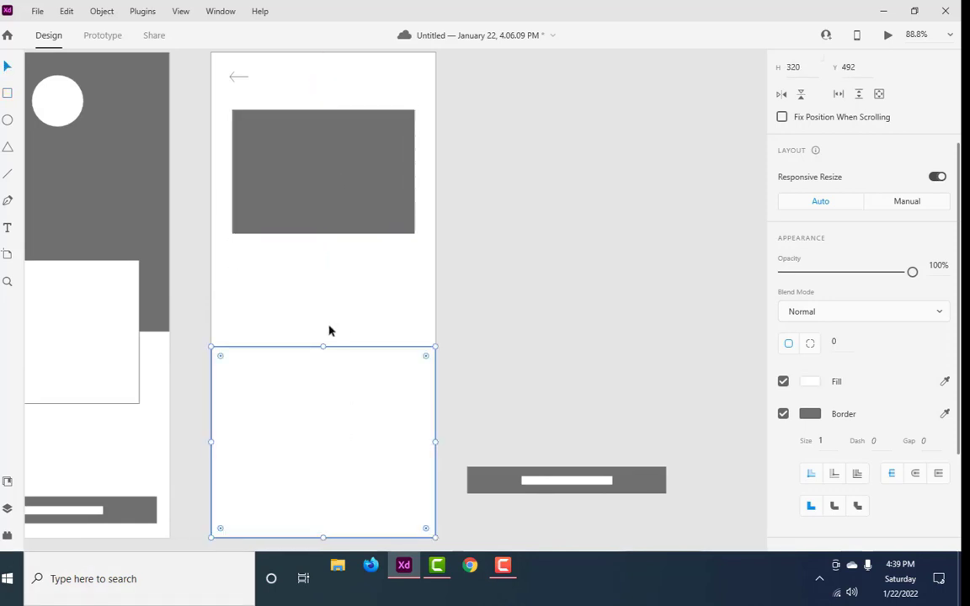
drag(325, 346, 328, 262)
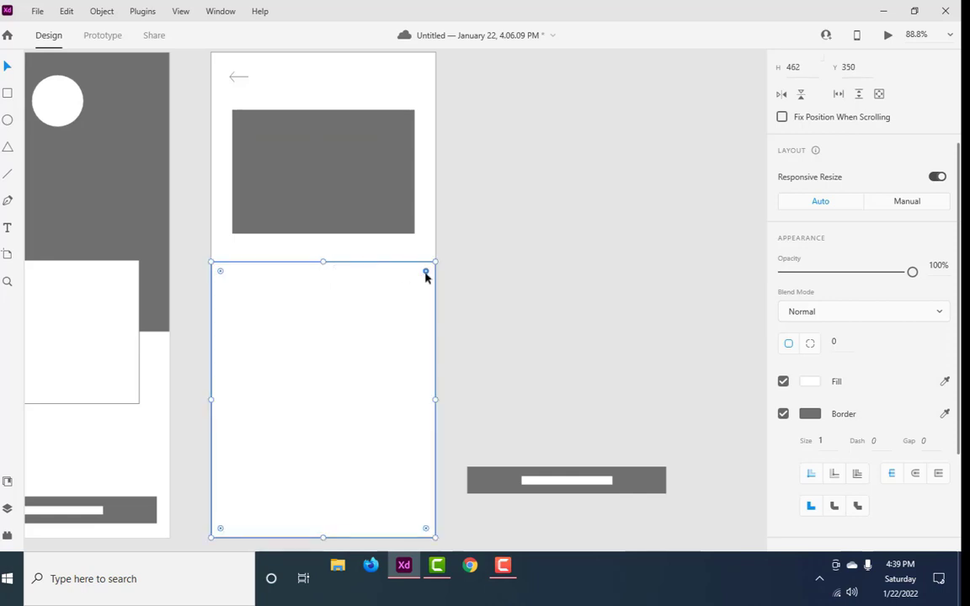
drag(426, 272, 381, 309)
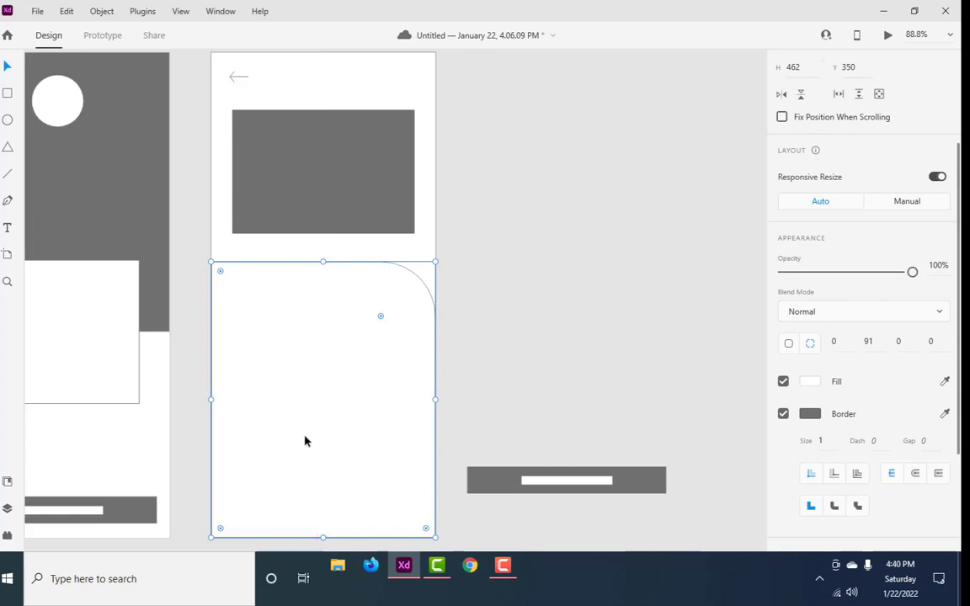
click(945, 382)
click(810, 414)
click(483, 367)
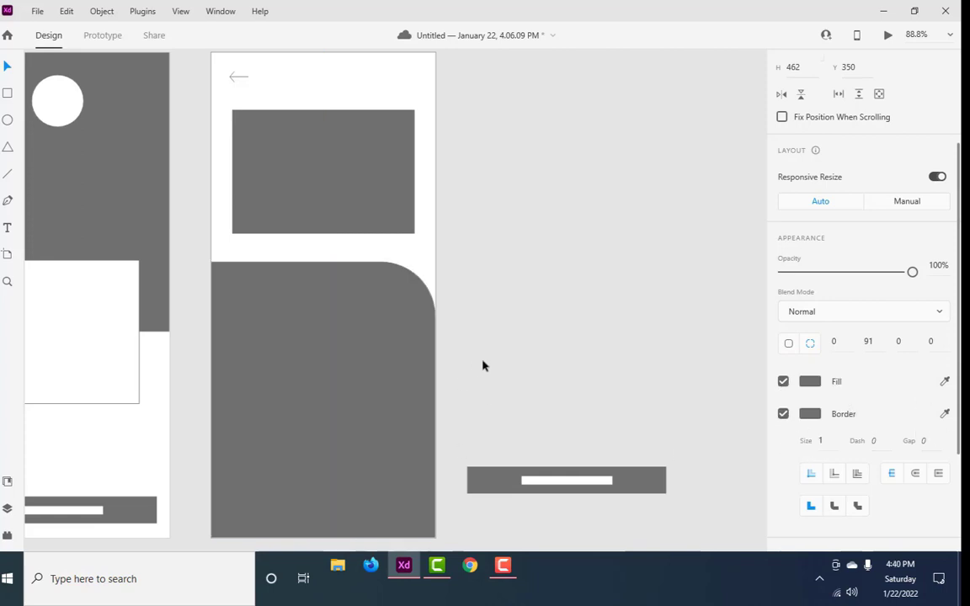
scroll(480, 364, down, 3)
scroll(368, 362, up, 3)
Step: Shorten the grey image block to 305×180 and move it up to Y 80
scroll(346, 275, up, 2)
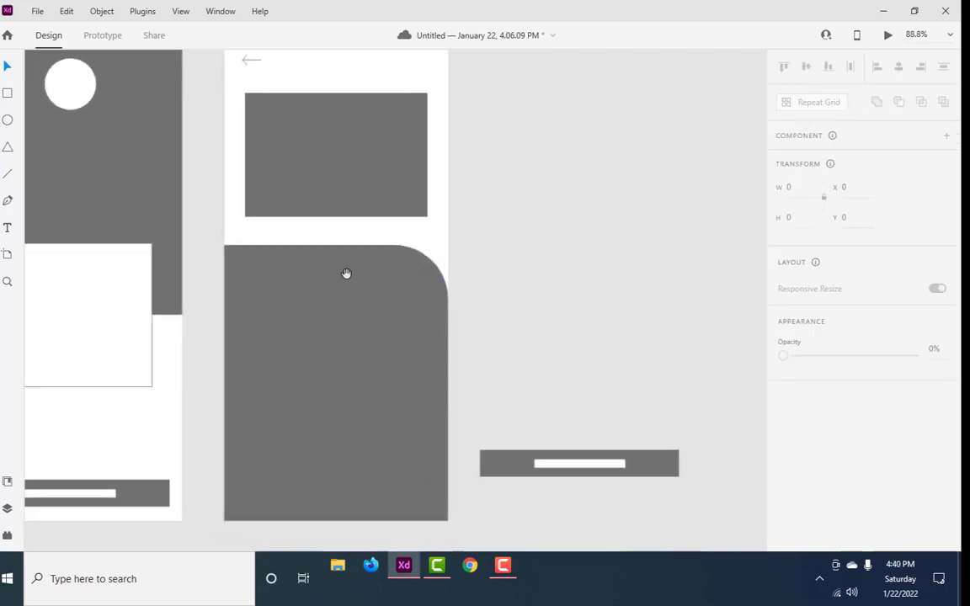
click(330, 173)
drag(336, 216, 336, 199)
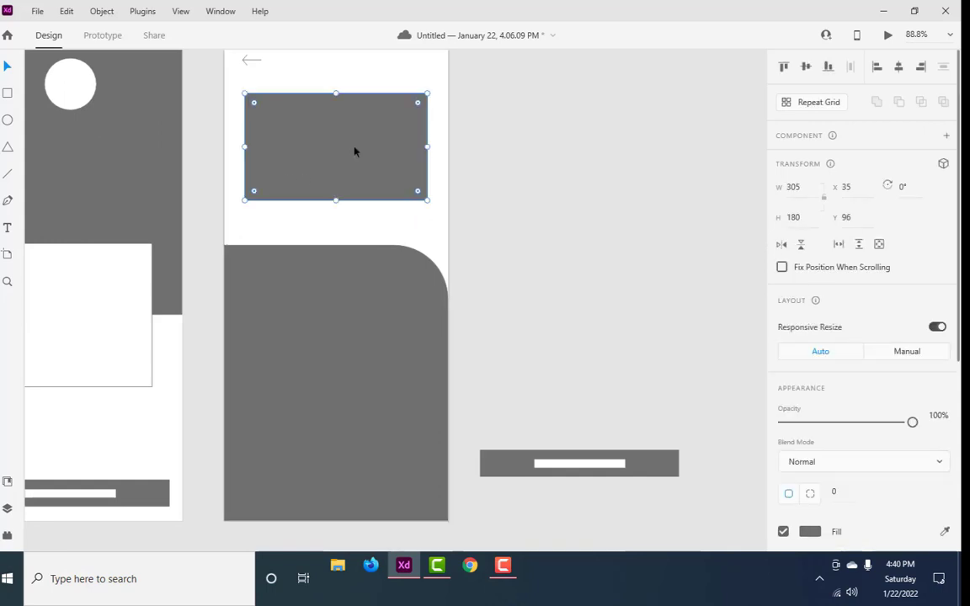
drag(356, 152, 353, 141)
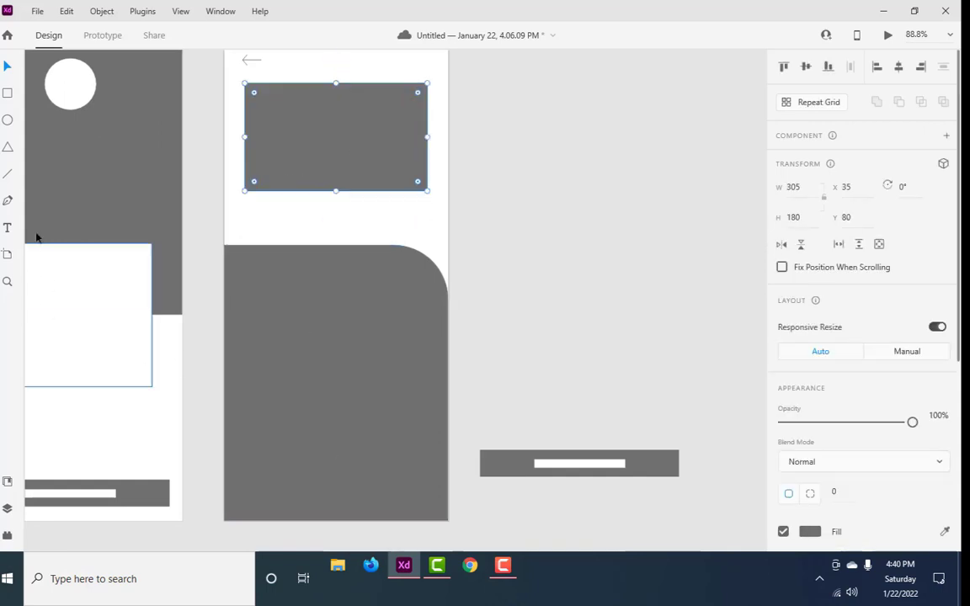
Step: Draw a thin 187×13 white label bar inside the grey panel
click(7, 93)
scroll(268, 337, up, 2)
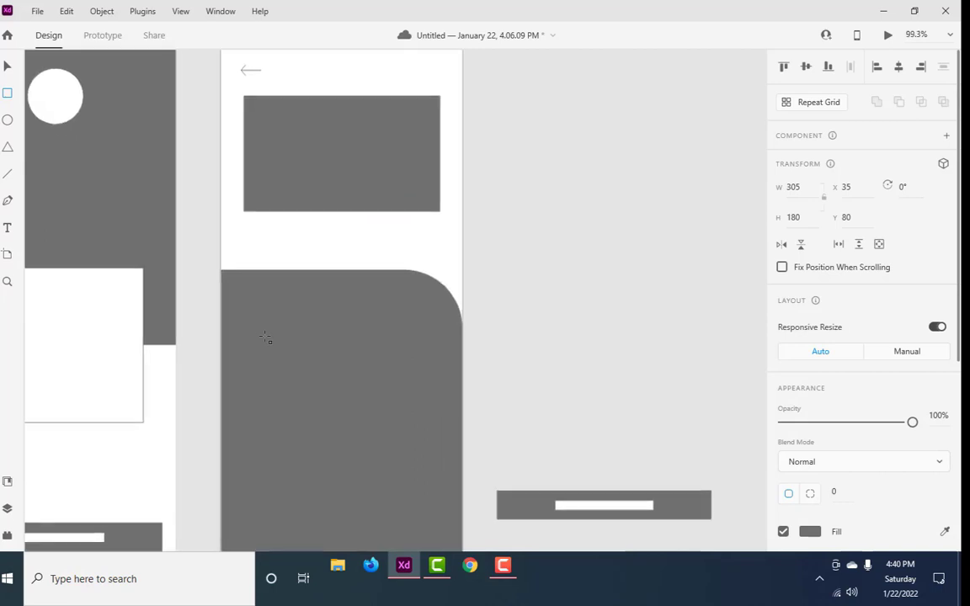
drag(244, 300, 383, 320)
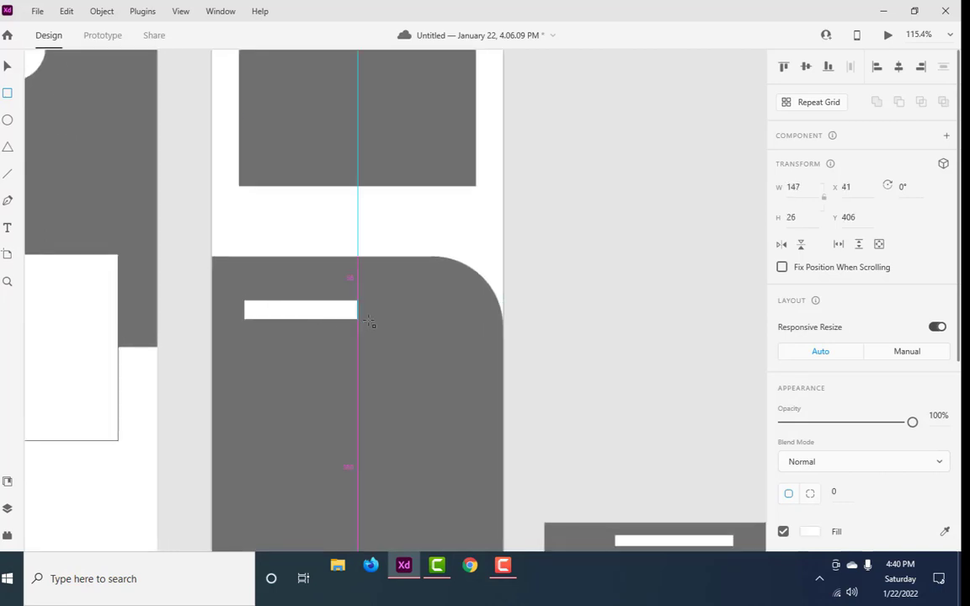
scroll(362, 369, down, 1)
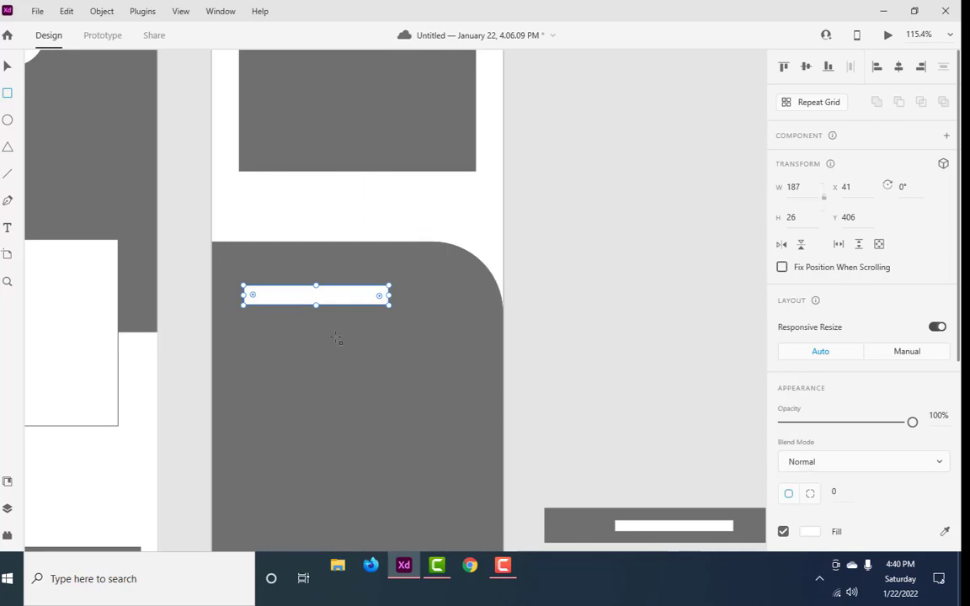
drag(316, 306, 316, 296)
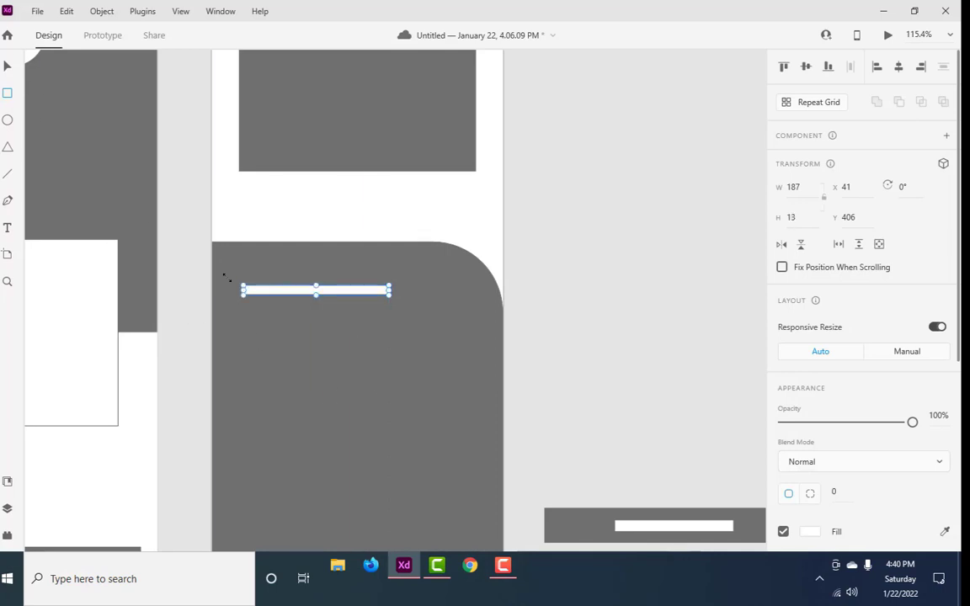
Step: Draw a 311×51 white input box below the label, with a 144×14 bar inside
click(7, 94)
drag(235, 325, 476, 364)
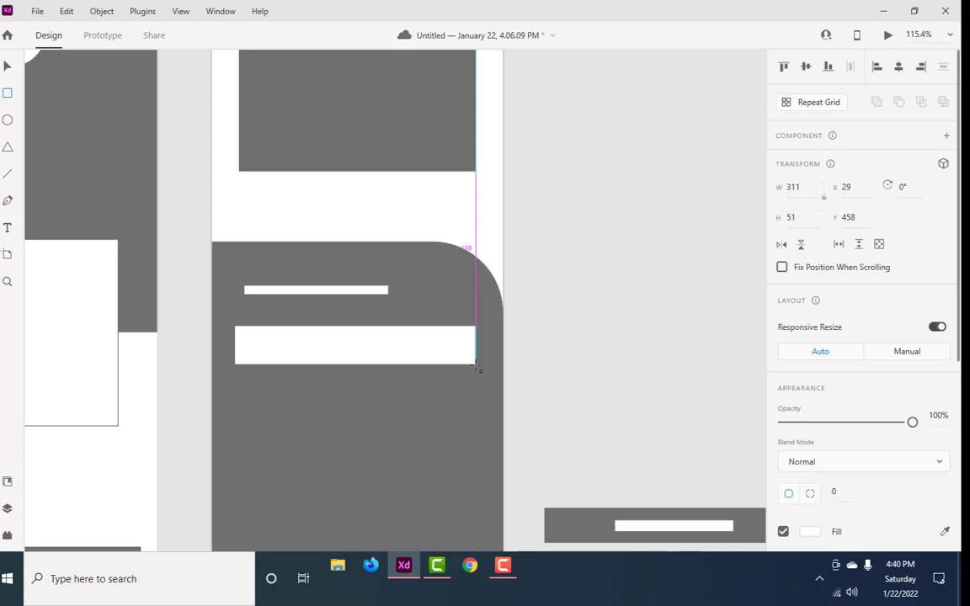
drag(477, 365, 476, 364)
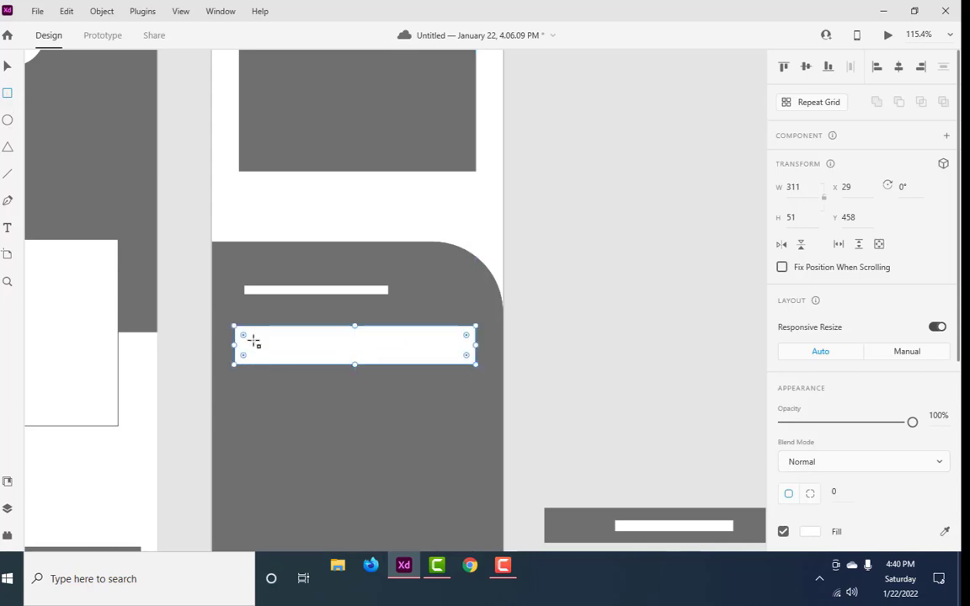
drag(253, 340, 367, 352)
Step: Fill the small bar grey and align it to the input box's left side
scroll(919, 438, down, 2)
click(945, 381)
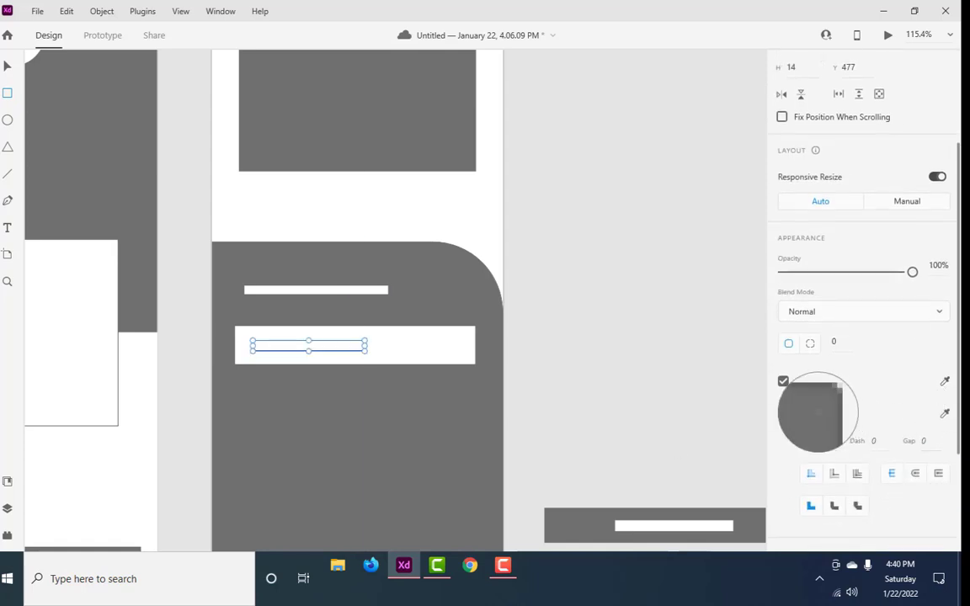
click(810, 413)
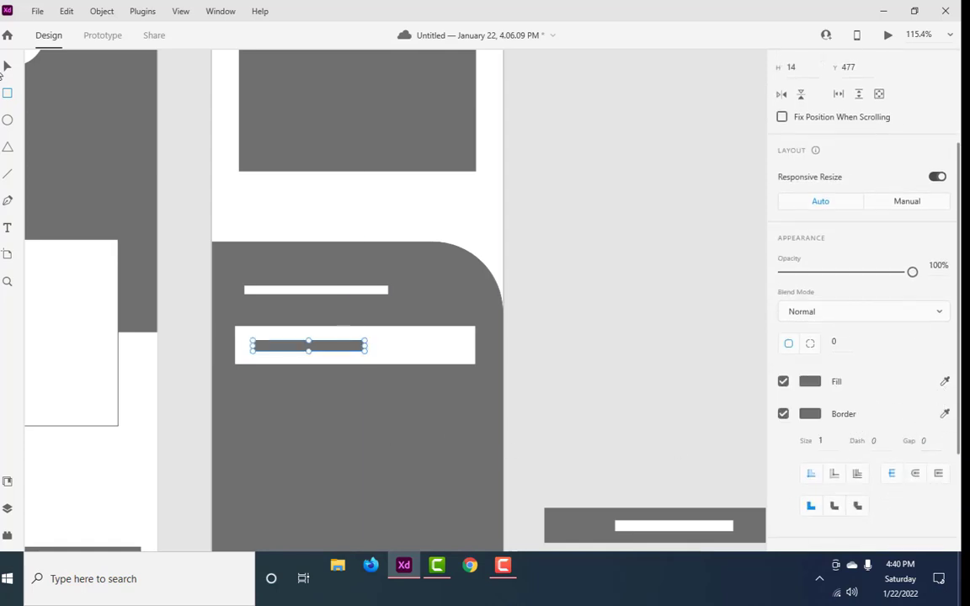
click(8, 67)
drag(316, 346, 317, 348)
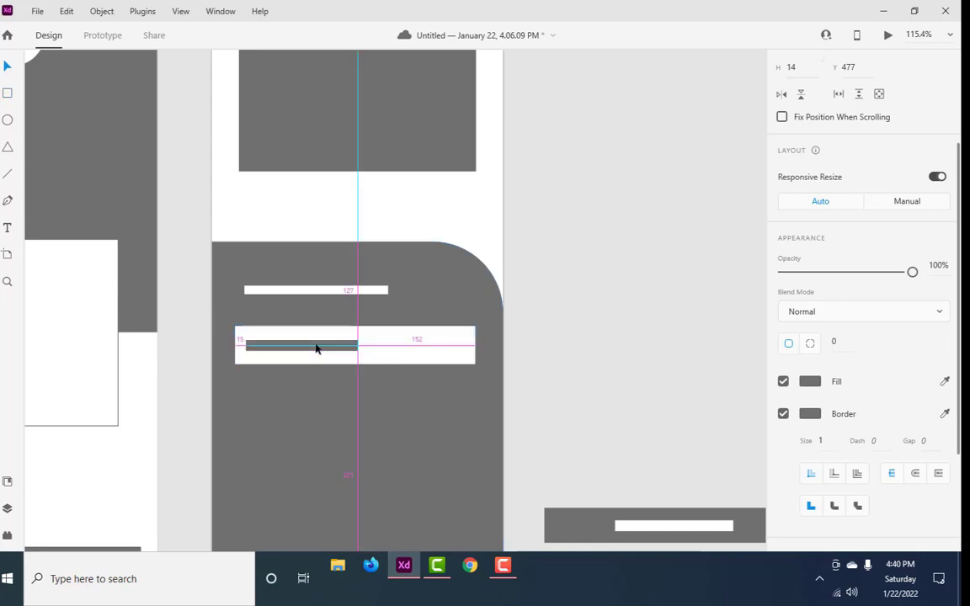
Step: Shorten the input box slightly and duplicate the field, with its grey bar, below the original
click(405, 354)
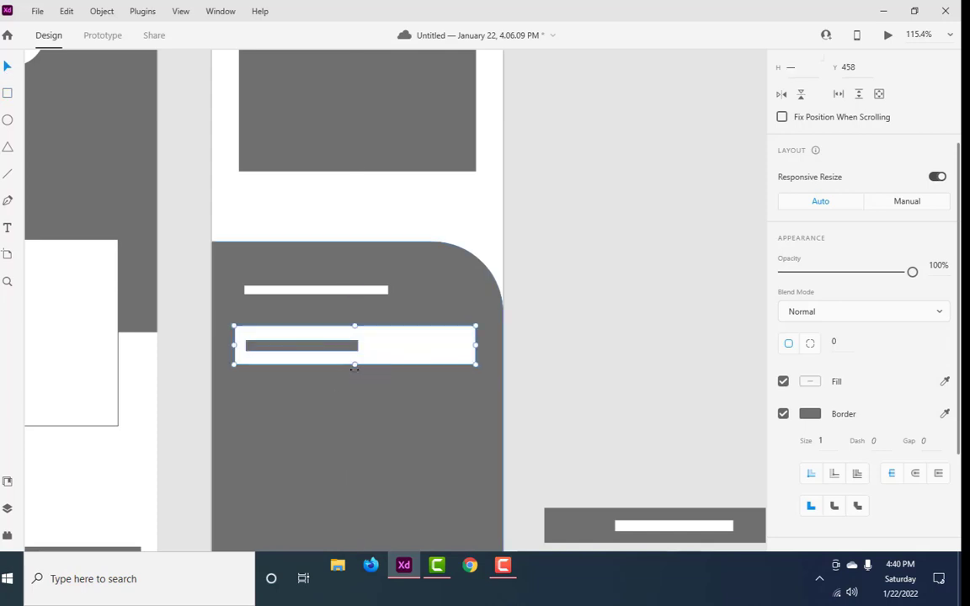
drag(354, 364, 354, 363)
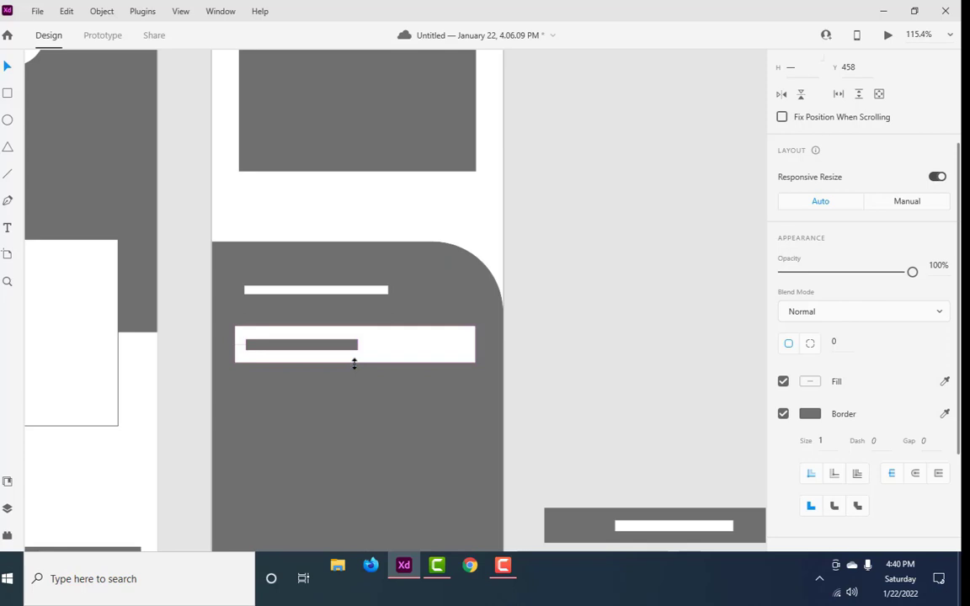
scroll(960, 329, up, 2)
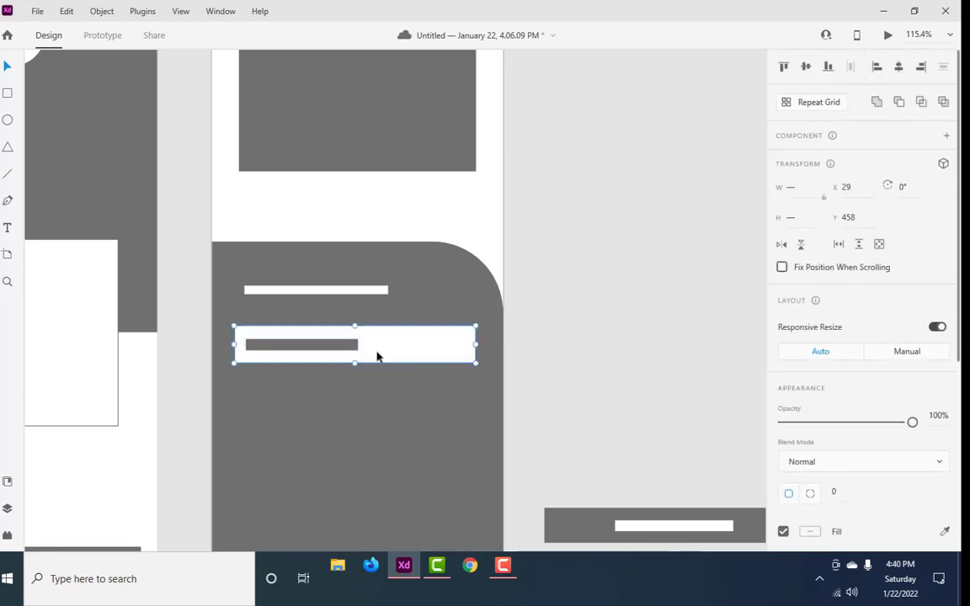
click(325, 346)
mouse_move(384, 362)
mouse_down()
mouse_move(381, 413)
mouse_move(371, 412)
mouse_up()
scroll(657, 410, down, 2)
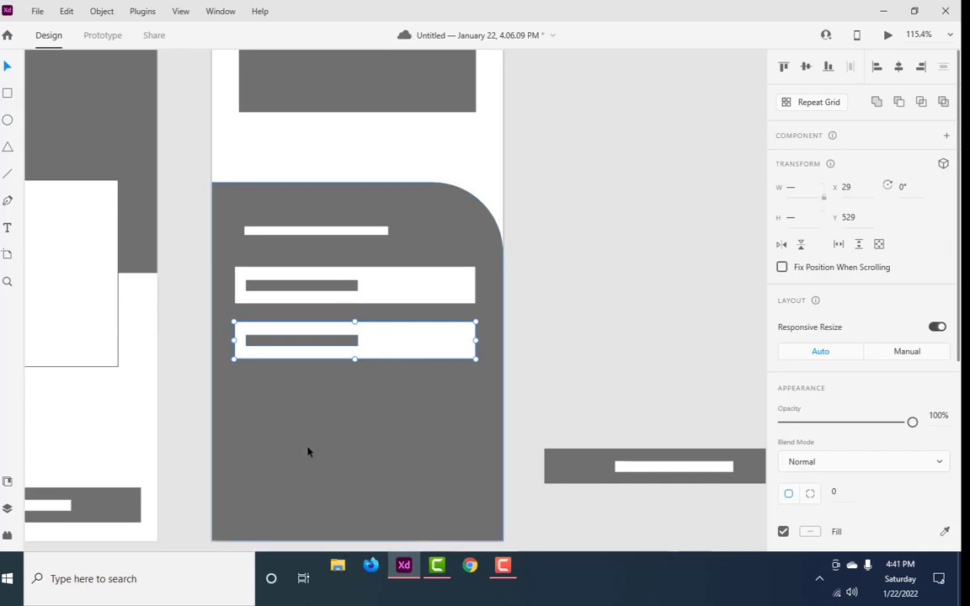
click(354, 448)
scroll(401, 446, up, 1)
Step: Draw a short white bar below the second input field
key(r)
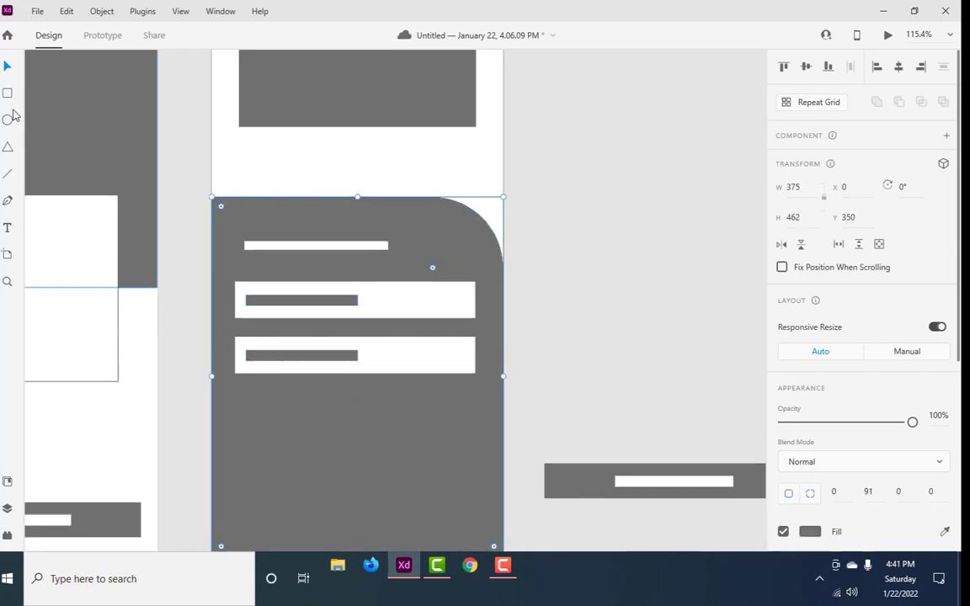
ctrl+scroll(448, 394, up, 2)
drag(459, 429, 394, 359)
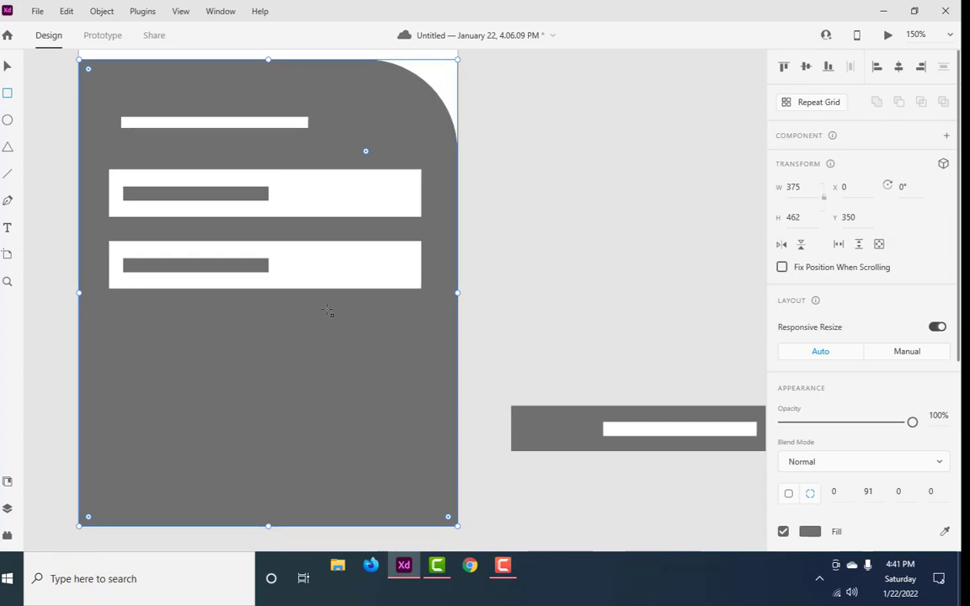
drag(295, 299, 416, 308)
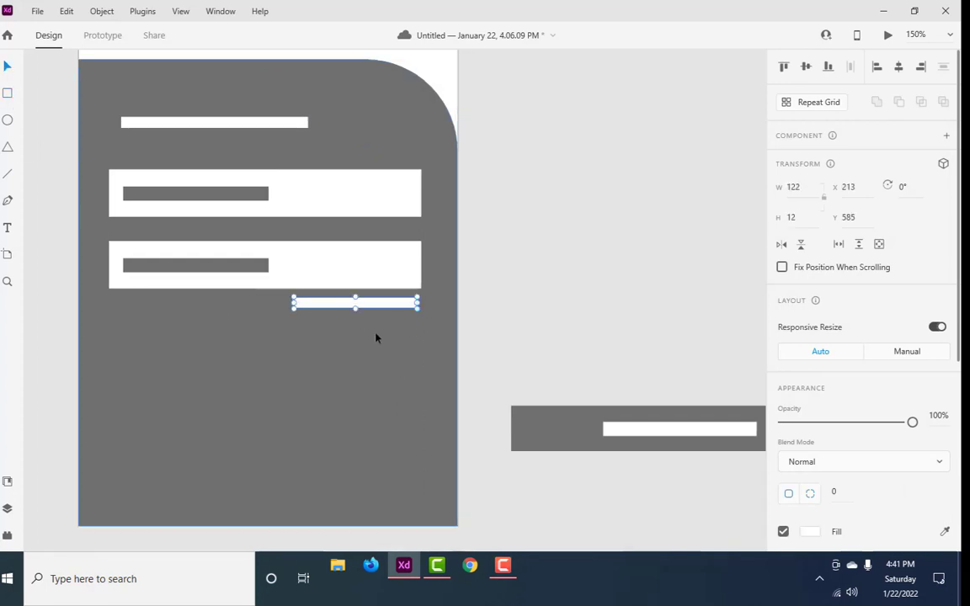
drag(380, 306, 387, 309)
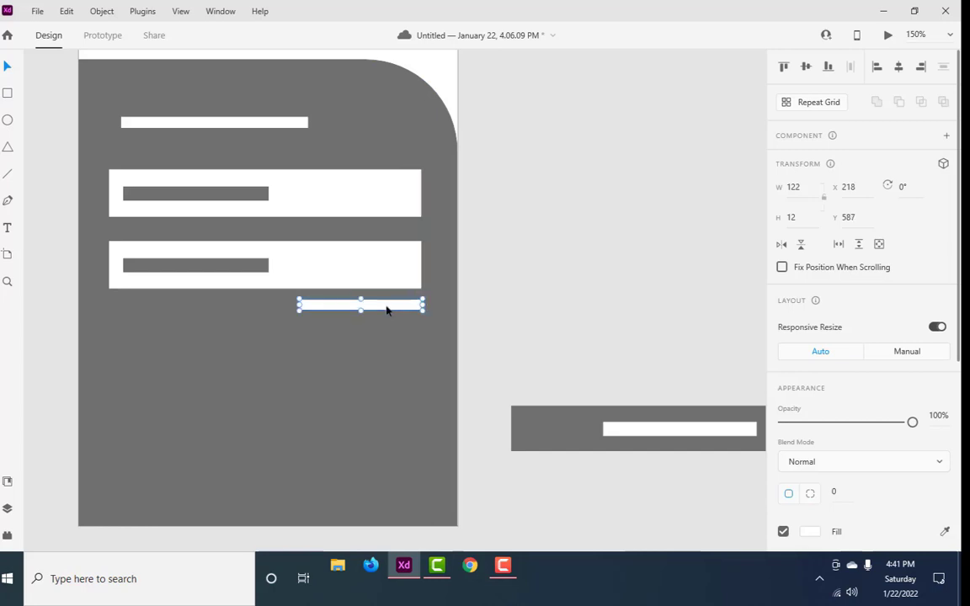
click(565, 433)
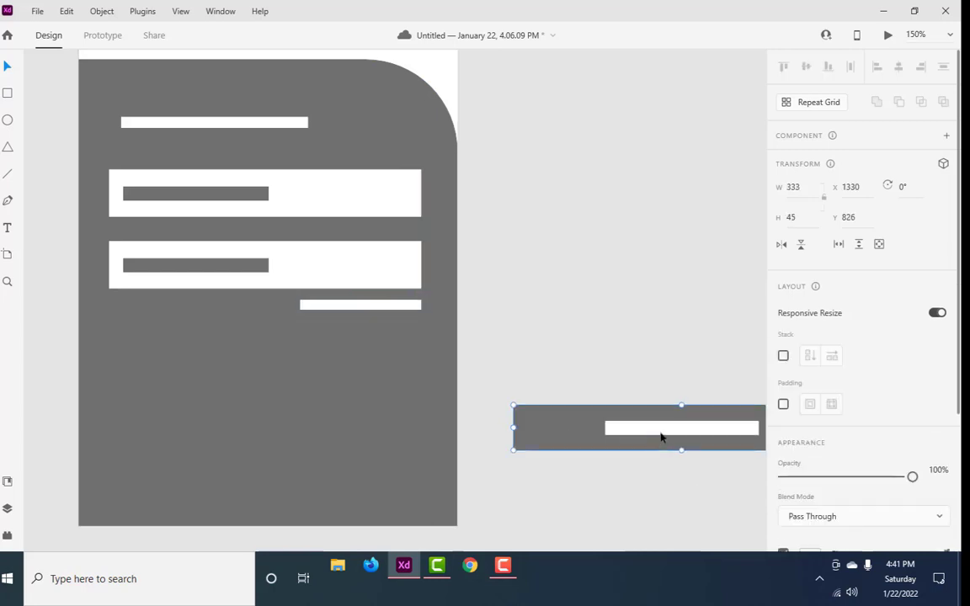
drag(656, 432, 224, 429)
key(ctrl+z)
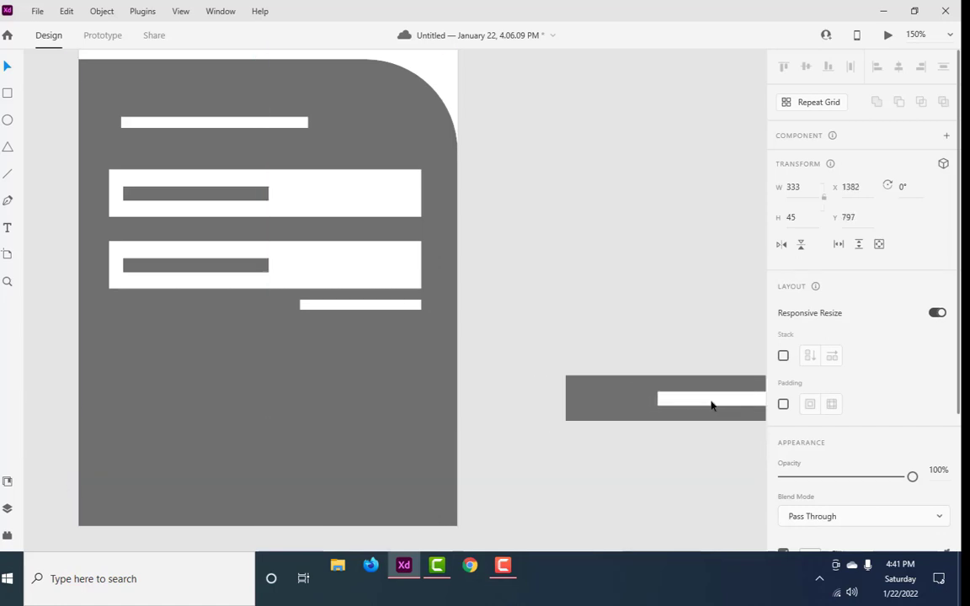
Step: Duplicate the input field below the short bar to form a button box
click(240, 268)
shift+click(346, 274)
mouse_move(346, 274)
mouse_down()
mouse_move(340, 425)
mouse_move(341, 392)
mouse_up()
key(ctrl+z)
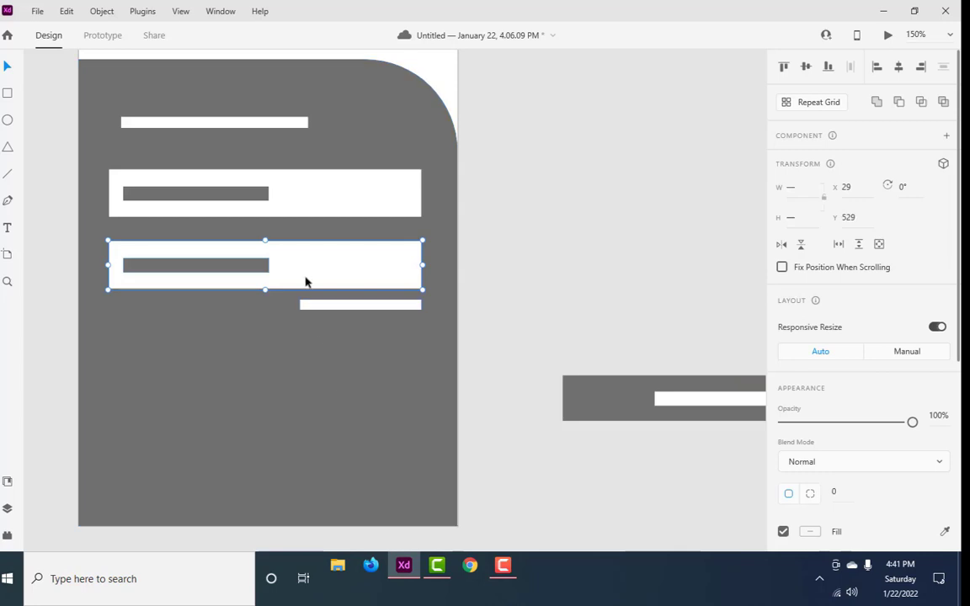
drag(305, 282, 306, 380)
Step: Centre the grey label bar inside the new button box
click(213, 368)
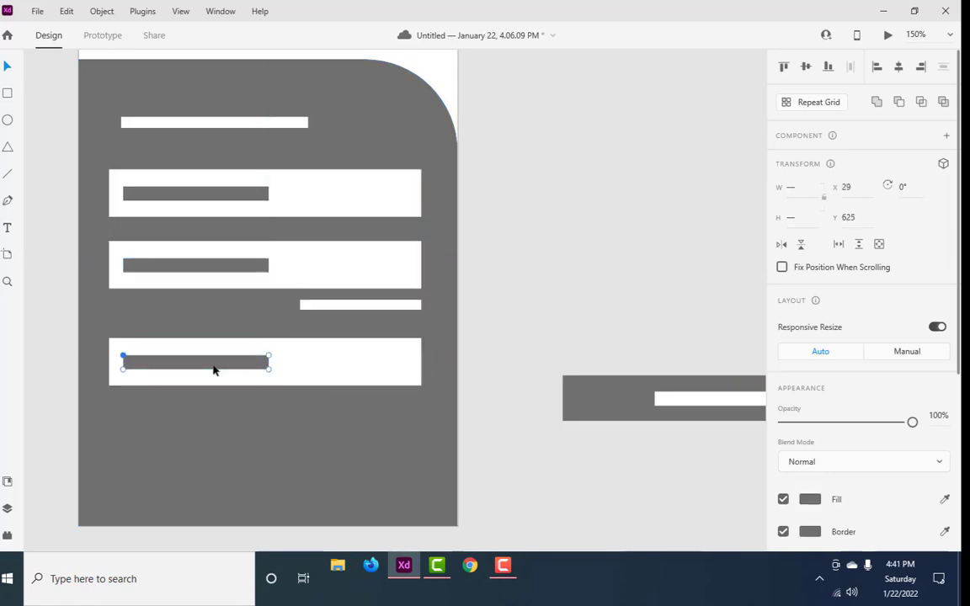
click(325, 381)
click(216, 364)
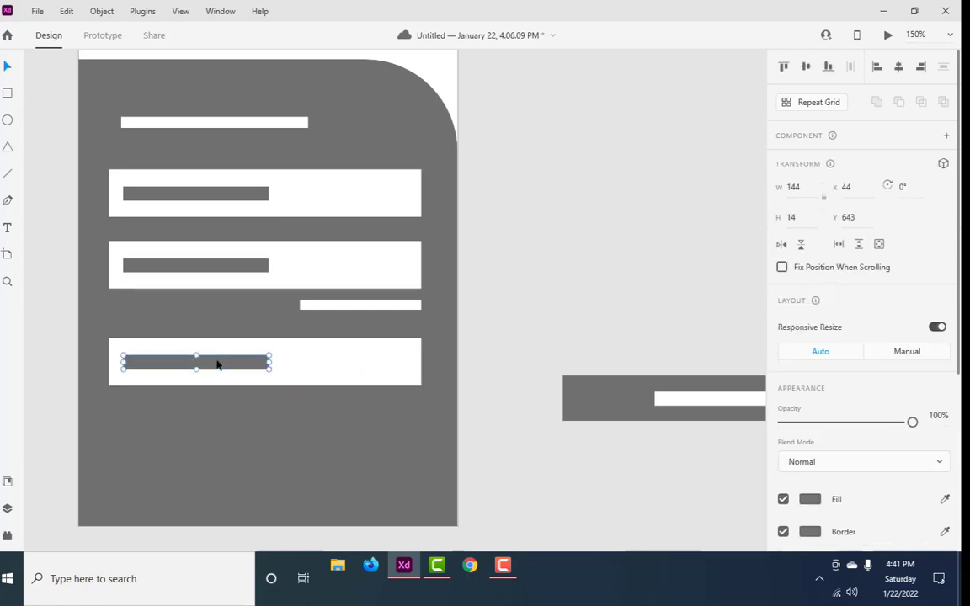
click(331, 383)
click(249, 367)
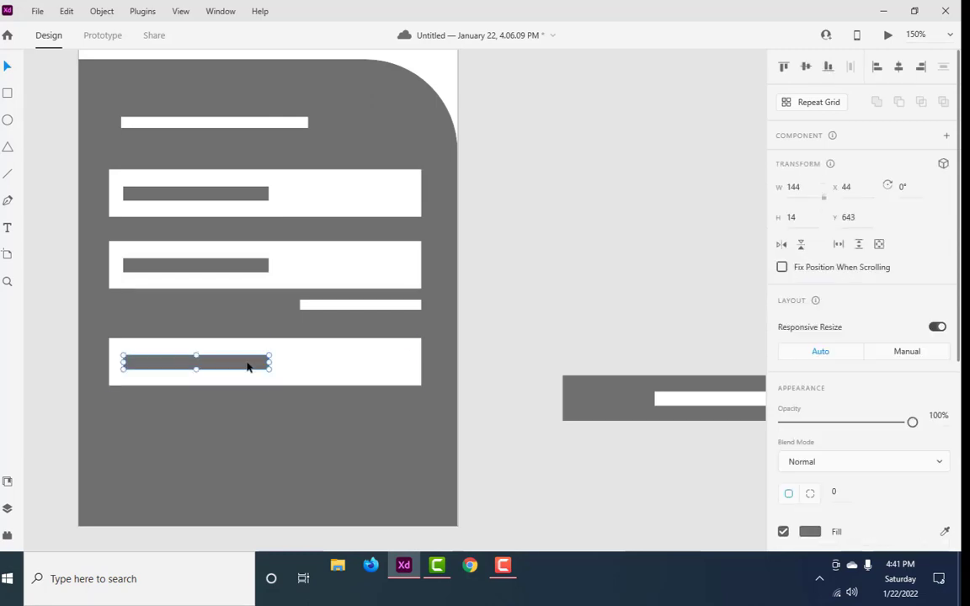
drag(249, 367, 322, 368)
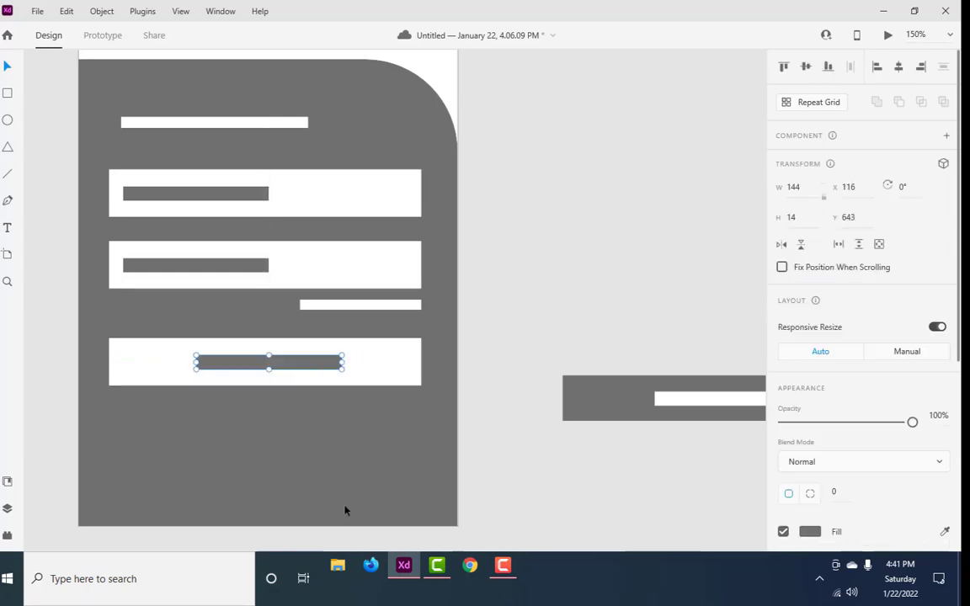
ctrl+scroll(547, 227, down, 2)
ctrl+scroll(470, 336, down, 3)
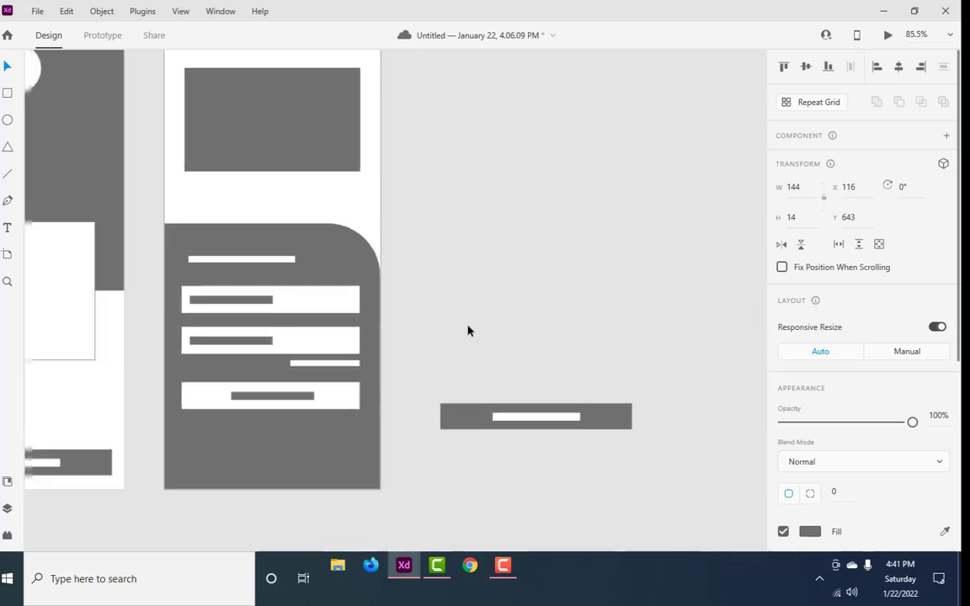
Step: Make the home – 1 screen taller and extend the grey card to its bottom
ctrl+scroll(468, 331, down, 3)
click(260, 134)
scroll(286, 336, down, 1)
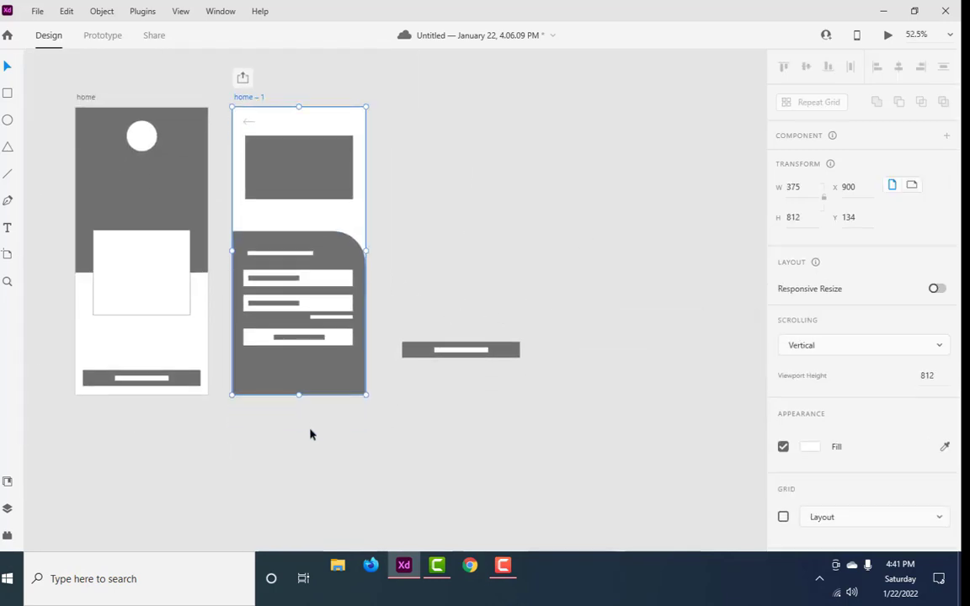
mouse_move(298, 421)
mouse_down()
mouse_move(302, 385)
mouse_move(306, 431)
mouse_up()
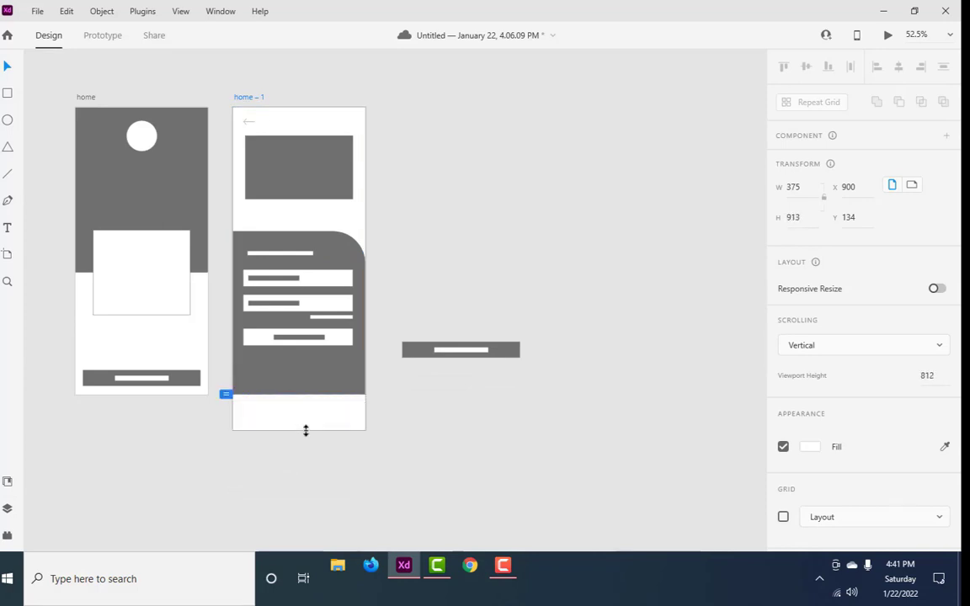
click(303, 391)
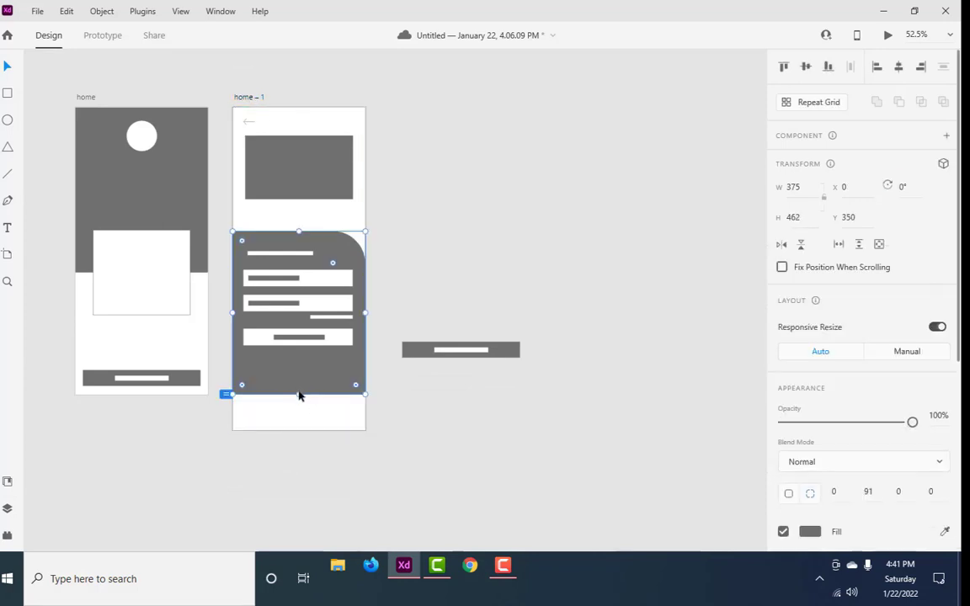
drag(299, 394, 301, 431)
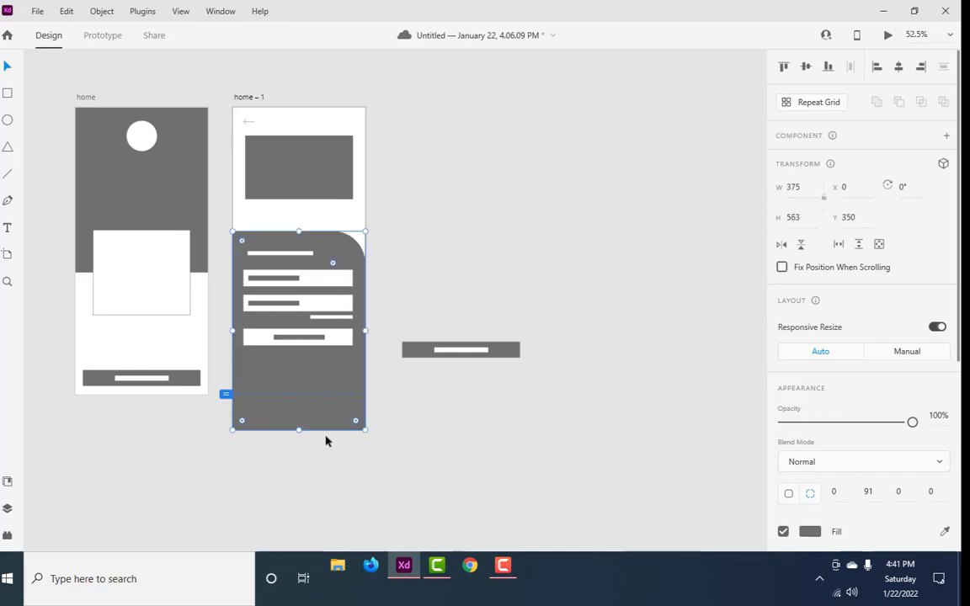
Step: Draw a small white bar below the button, aligned to its left edge
ctrl+scroll(357, 421, up, 2)
ctrl+scroll(357, 421, up, 2)
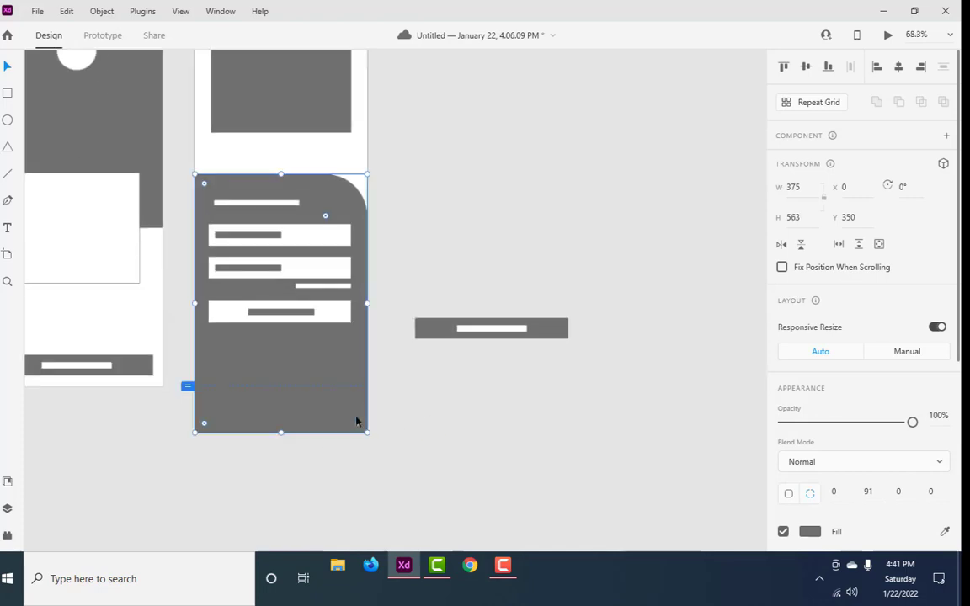
ctrl+scroll(357, 421, up, 2)
ctrl+scroll(337, 379, up, 2)
drag(314, 336, 317, 329)
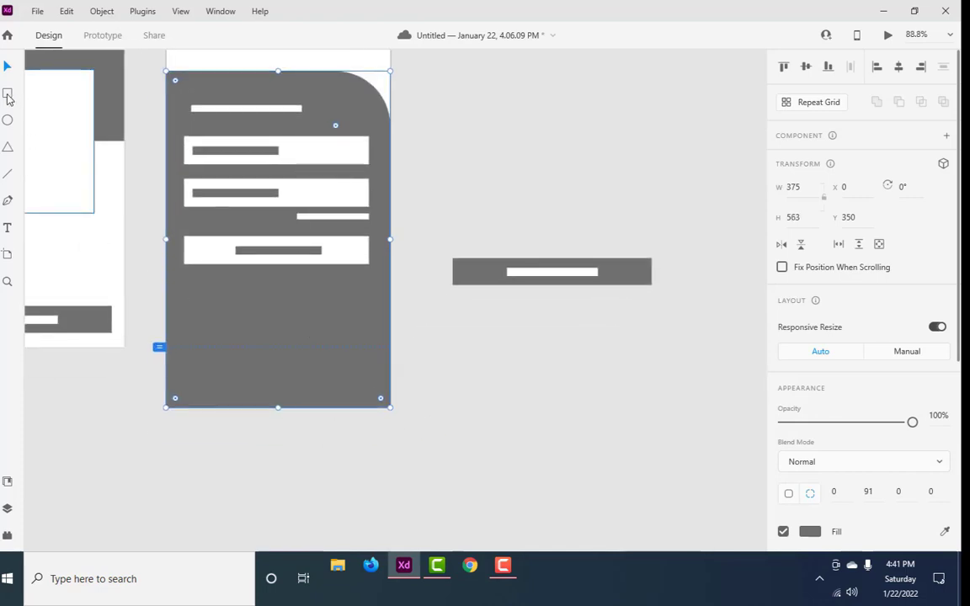
click(7, 93)
drag(187, 286, 353, 290)
click(7, 66)
Step: Add two copies of the bar and resize all three with equal gaps between them
scroll(353, 291, up, 5)
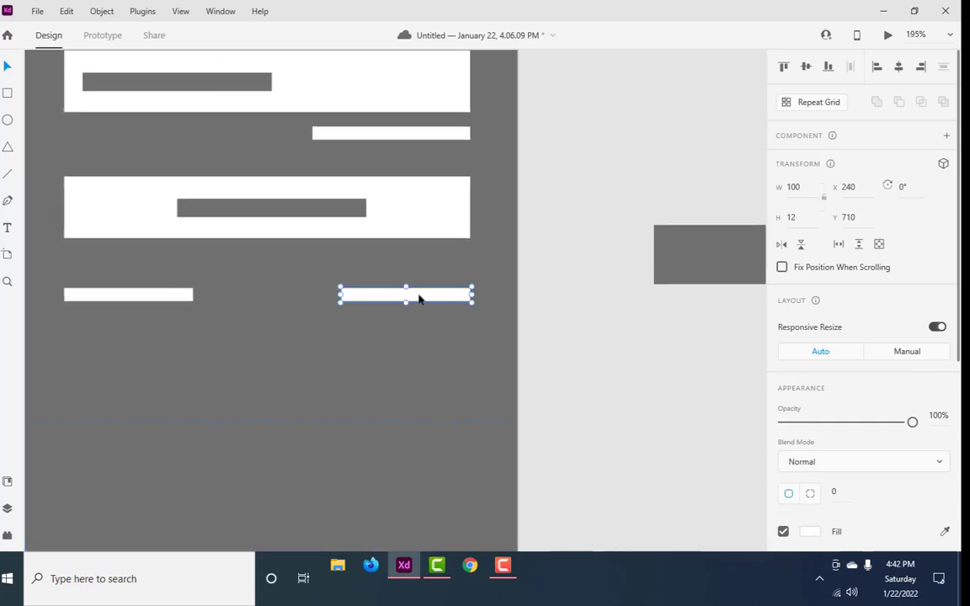
mouse_move(419, 298)
mouse_down()
mouse_move(316, 304)
mouse_move(298, 294)
mouse_up()
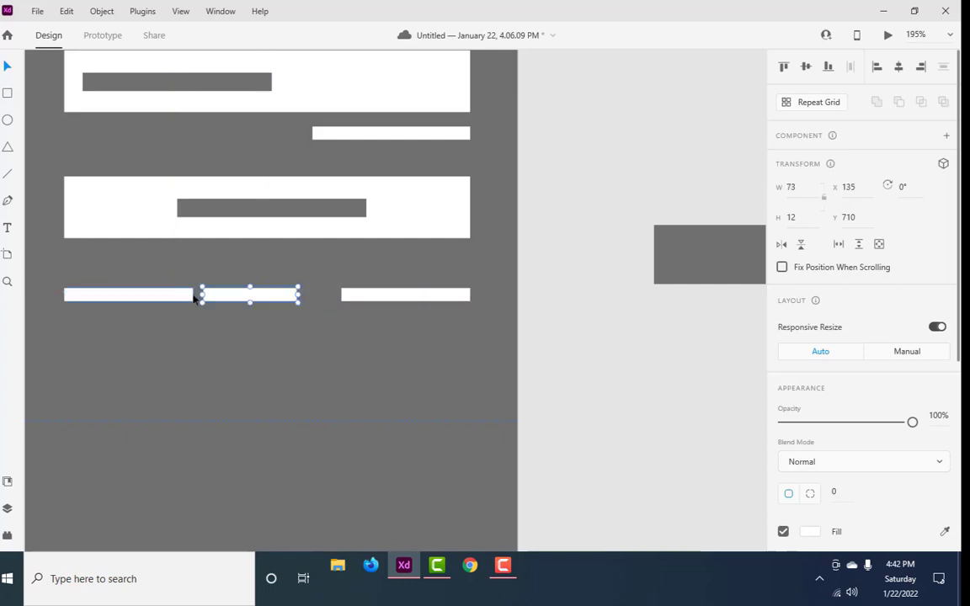
drag(203, 293, 216, 293)
click(342, 296)
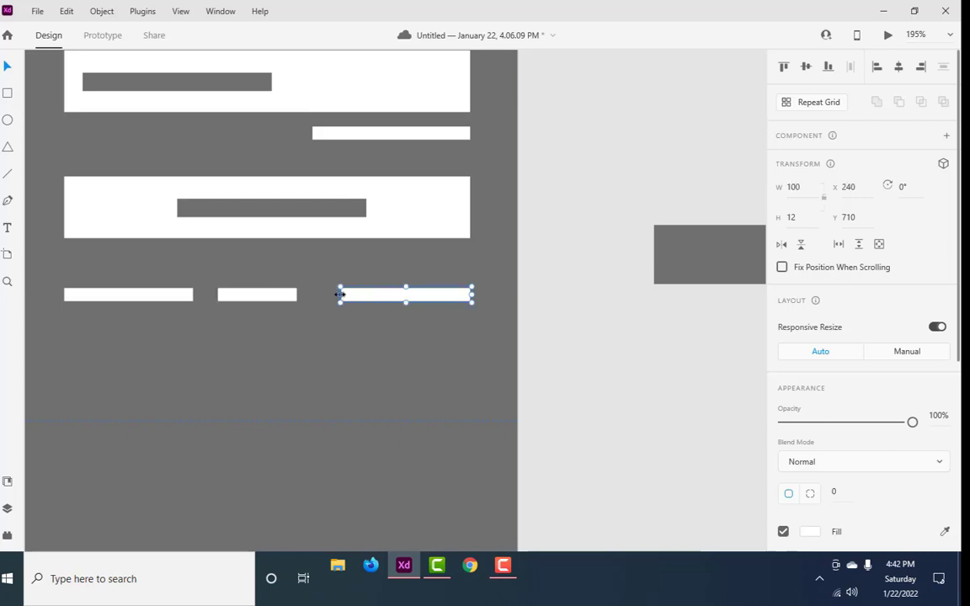
drag(339, 295, 329, 295)
click(190, 295)
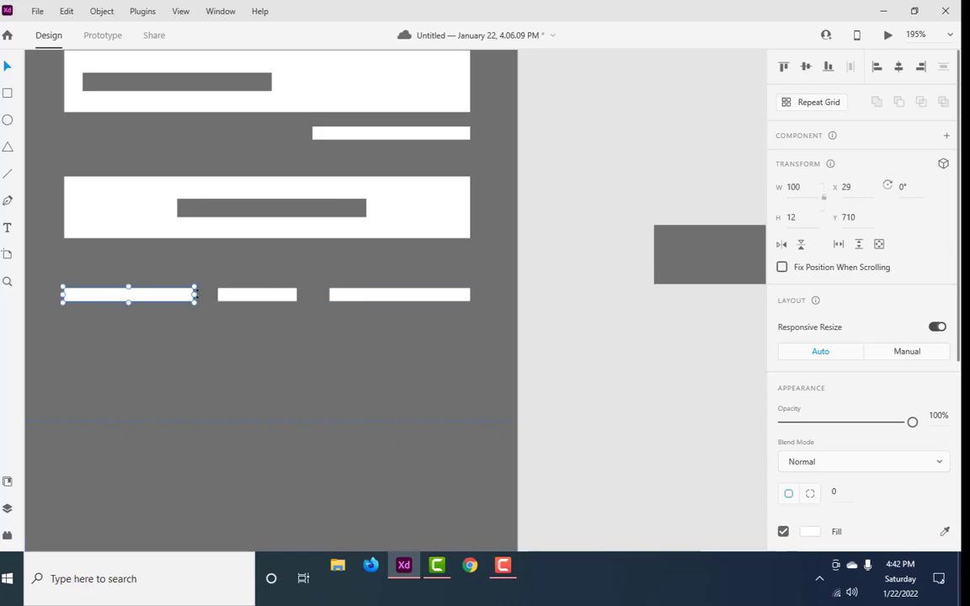
drag(195, 294, 202, 294)
click(286, 294)
drag(296, 296, 287, 297)
click(303, 385)
Step: Duplicate the white button below the row of three bars
scroll(303, 386, down, 5)
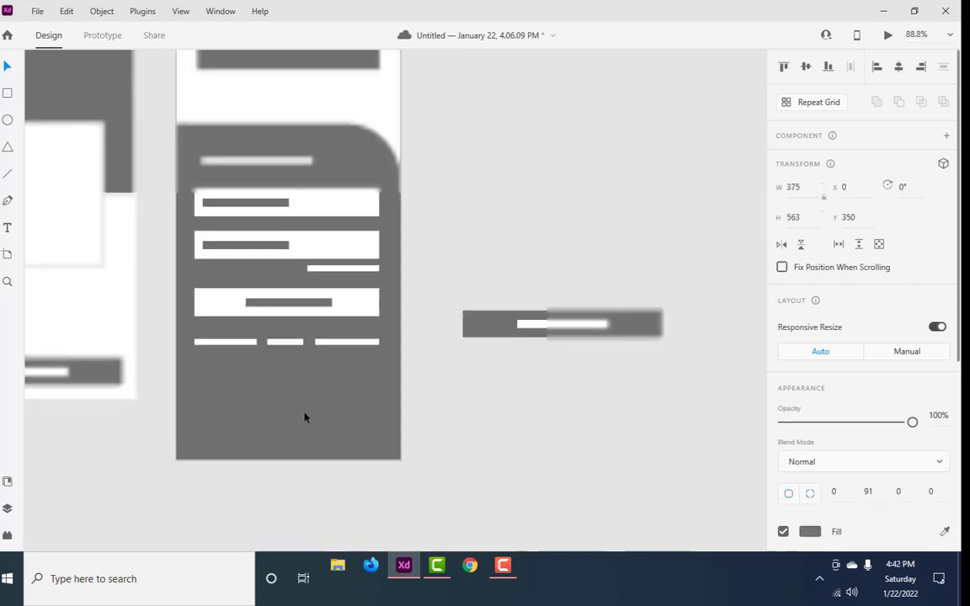
drag(303, 414, 323, 397)
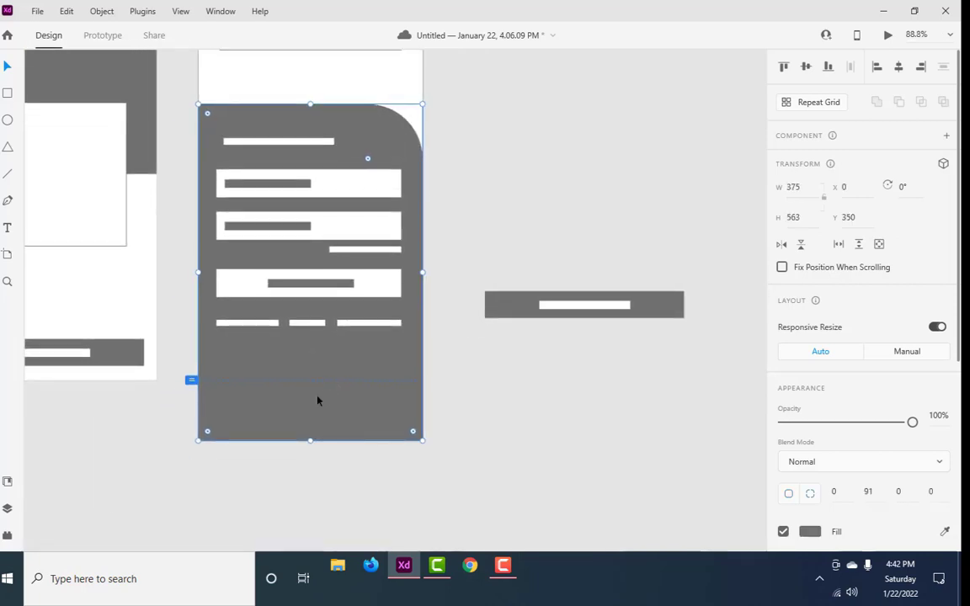
scroll(316, 401, up, 2)
click(636, 286)
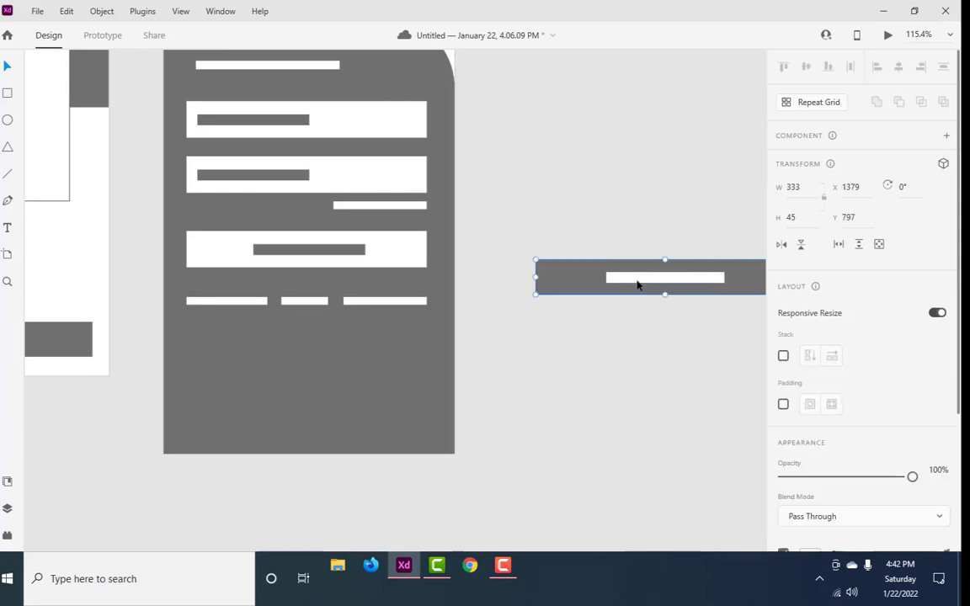
click(301, 250)
click(314, 177)
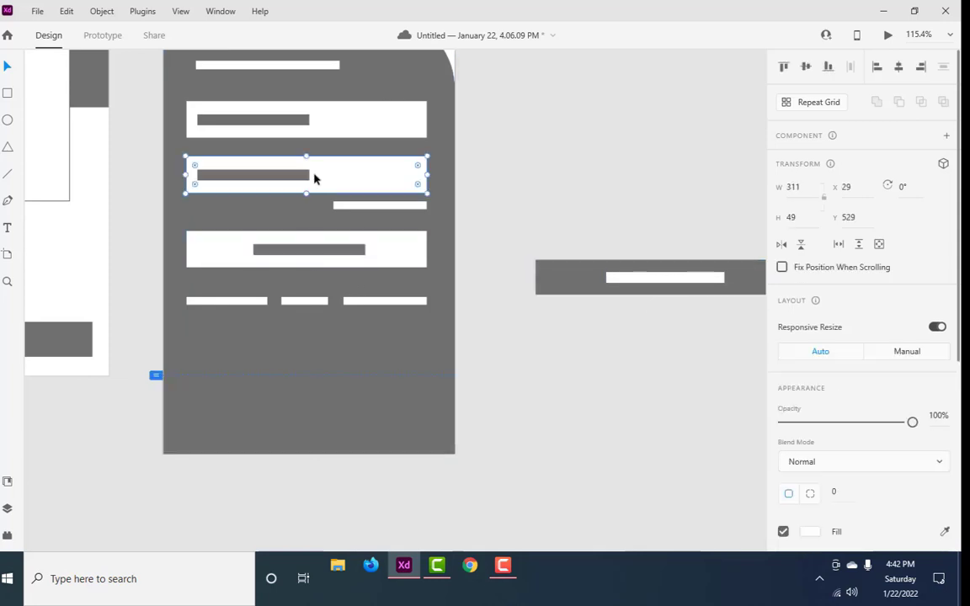
click(336, 254)
click(403, 260)
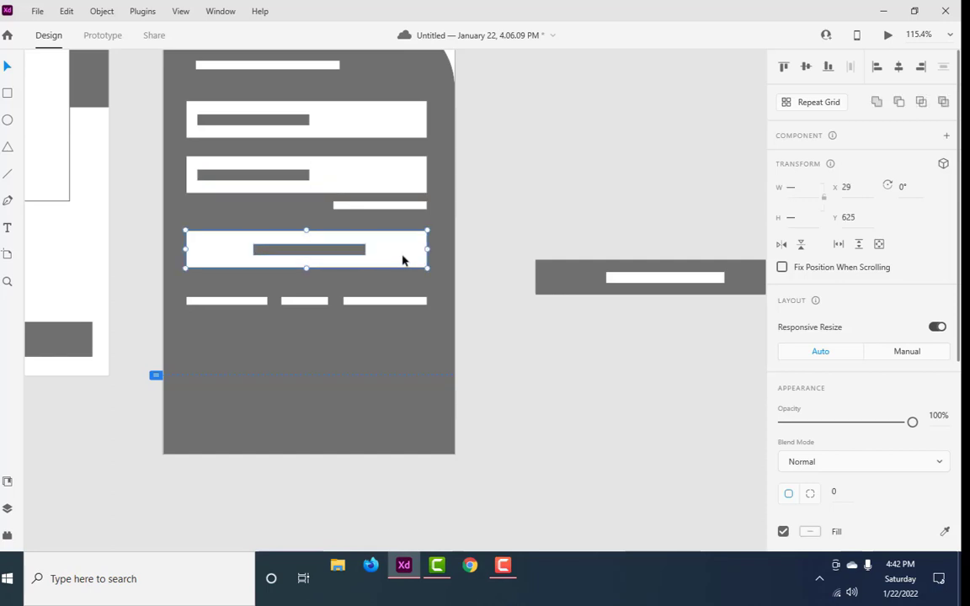
drag(392, 260, 392, 365)
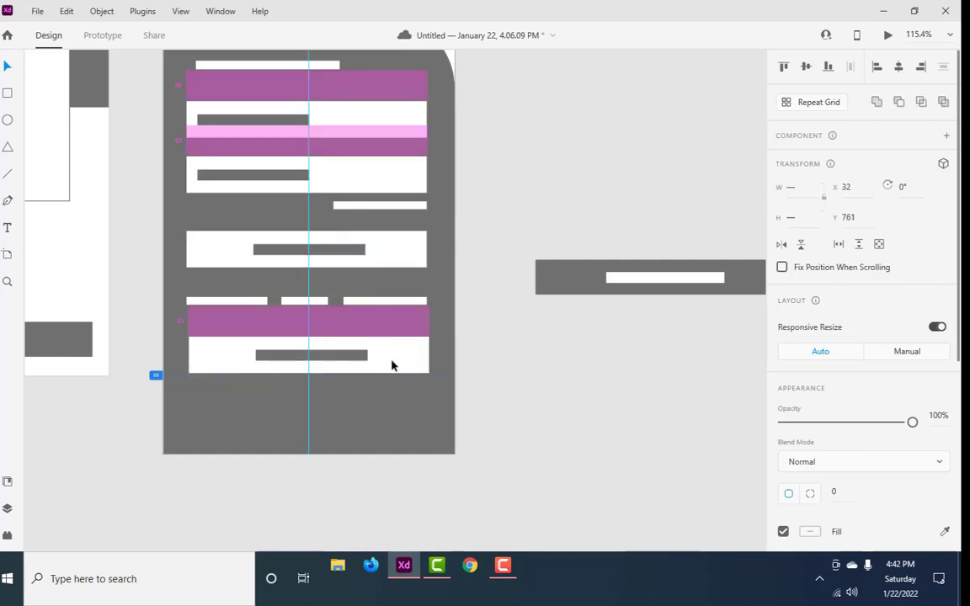
Step: Move the copied button, with its label bar, further down the card
scroll(379, 371, down, 3)
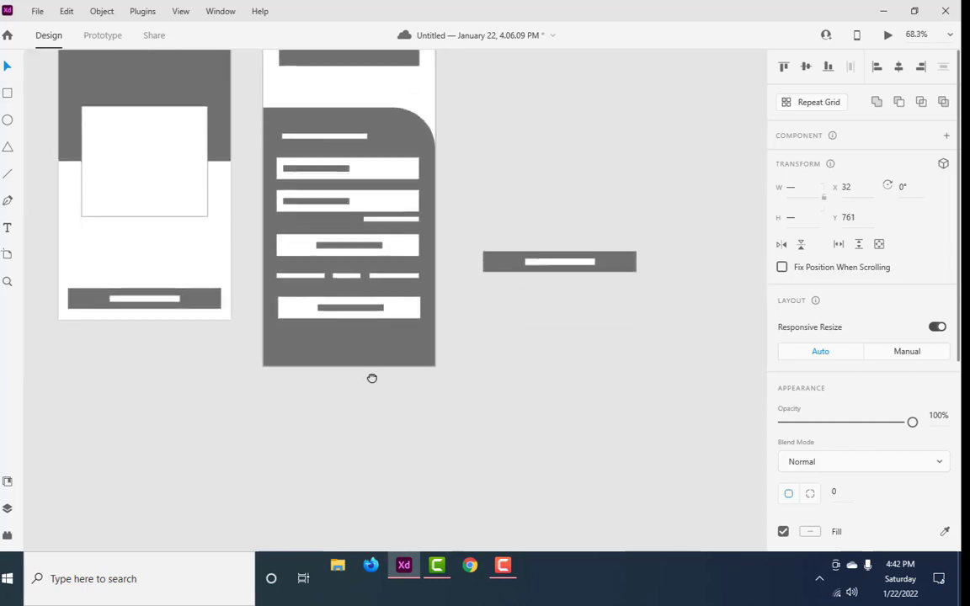
scroll(363, 367, down, 2)
click(357, 352)
double_click(362, 310)
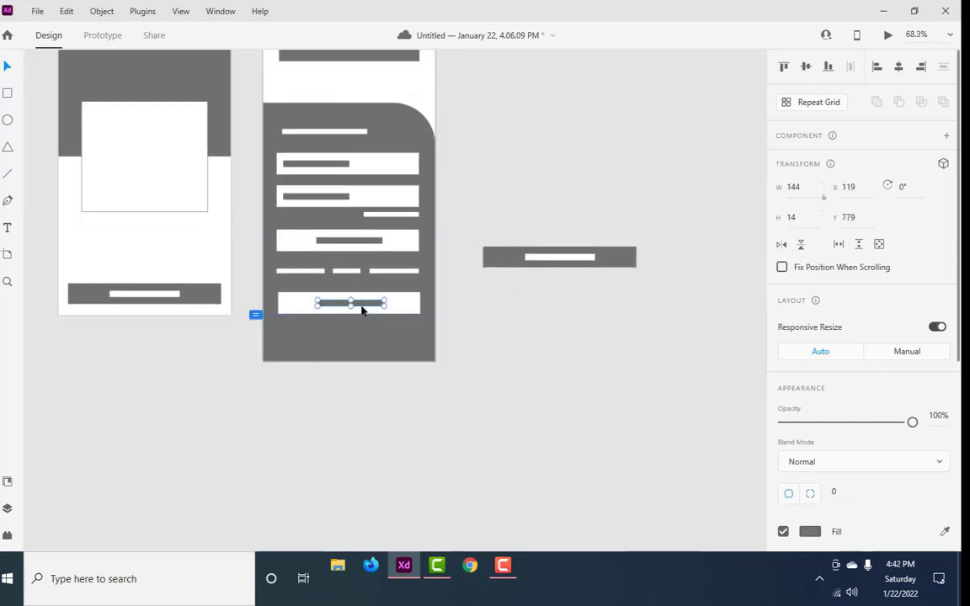
click(392, 307)
click(379, 305)
shift+click(401, 308)
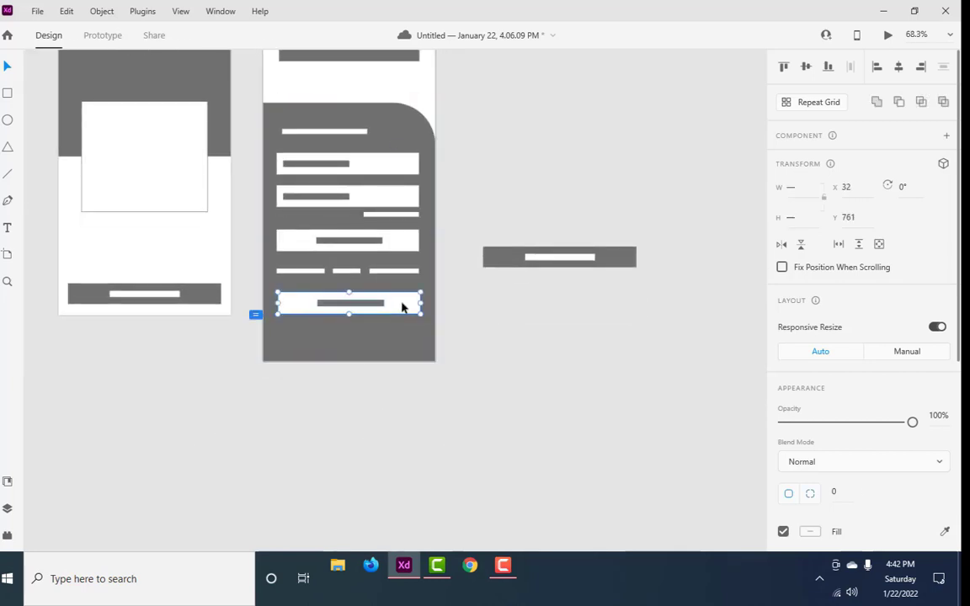
drag(391, 310, 392, 349)
Step: Make the home – 1 screen taller again
ctrl+scroll(427, 372, down, 3)
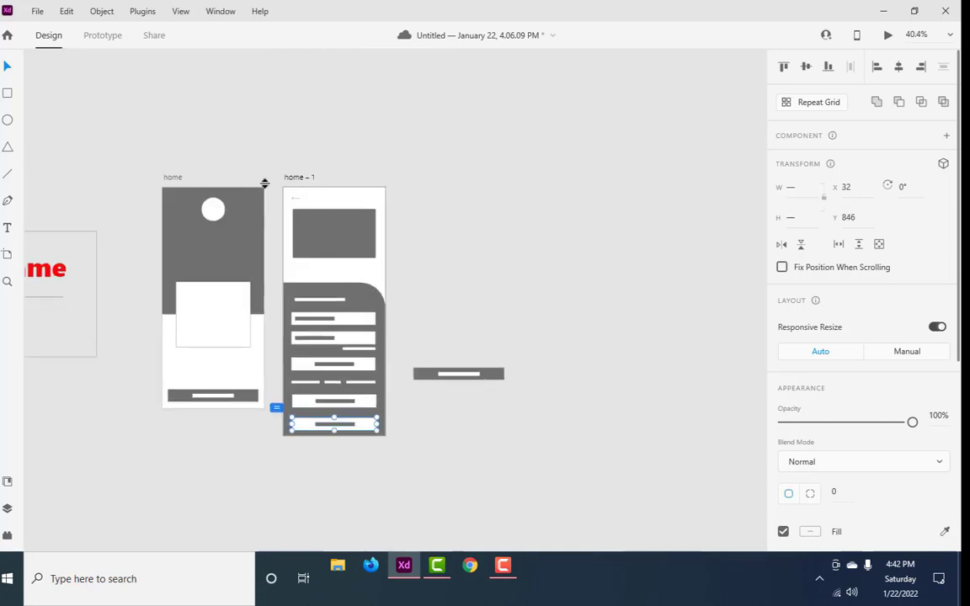
click(304, 181)
ctrl+scroll(383, 468, down, 1)
ctrl+scroll(383, 467, up, 2)
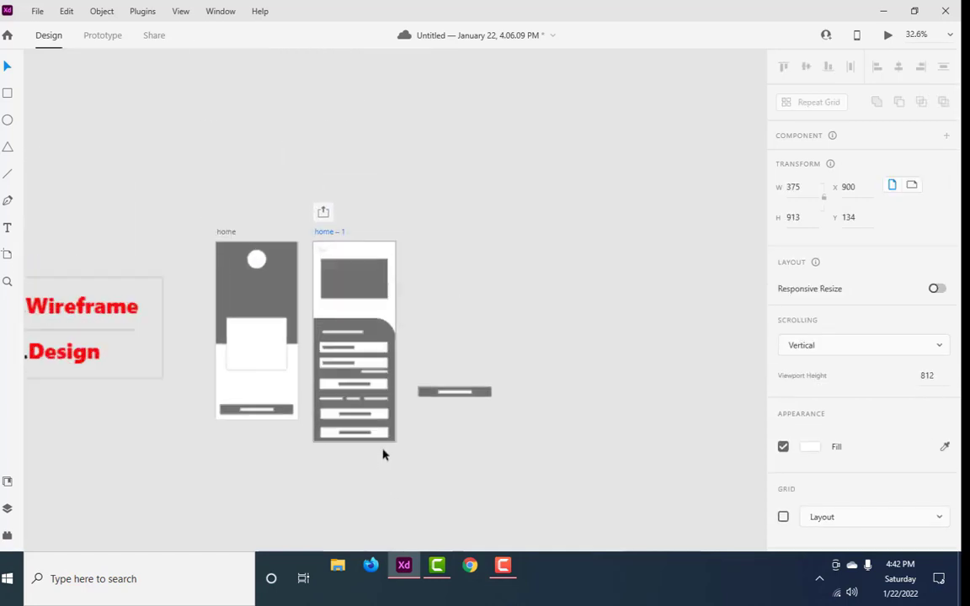
ctrl+scroll(340, 503, up, 4)
ctrl+scroll(341, 504, up, 2)
ctrl+scroll(476, 428, down, 1)
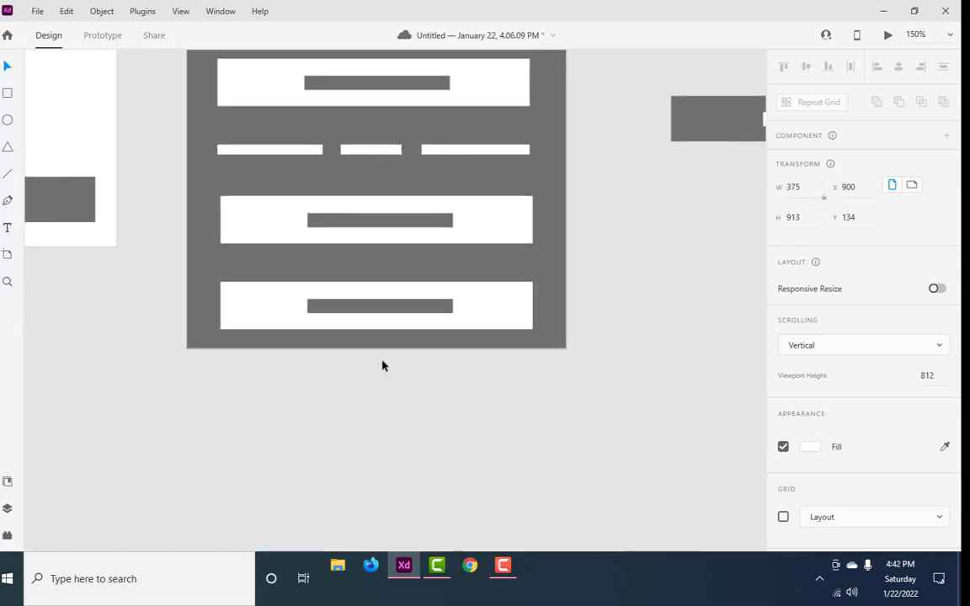
drag(380, 373, 378, 402)
click(385, 345)
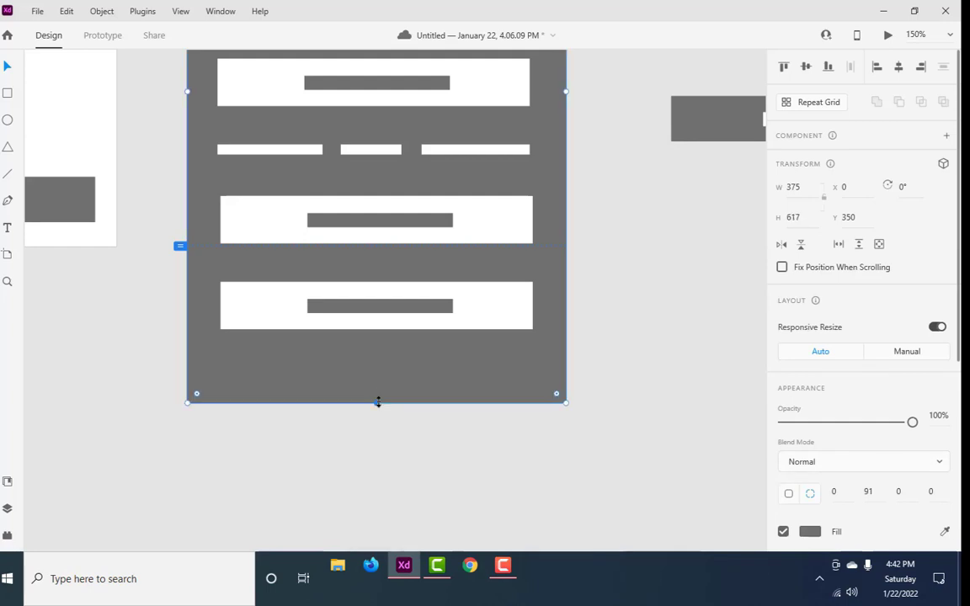
Step: Draw a thin 214×17 white bar below the buttons
scroll(379, 434, up, 1)
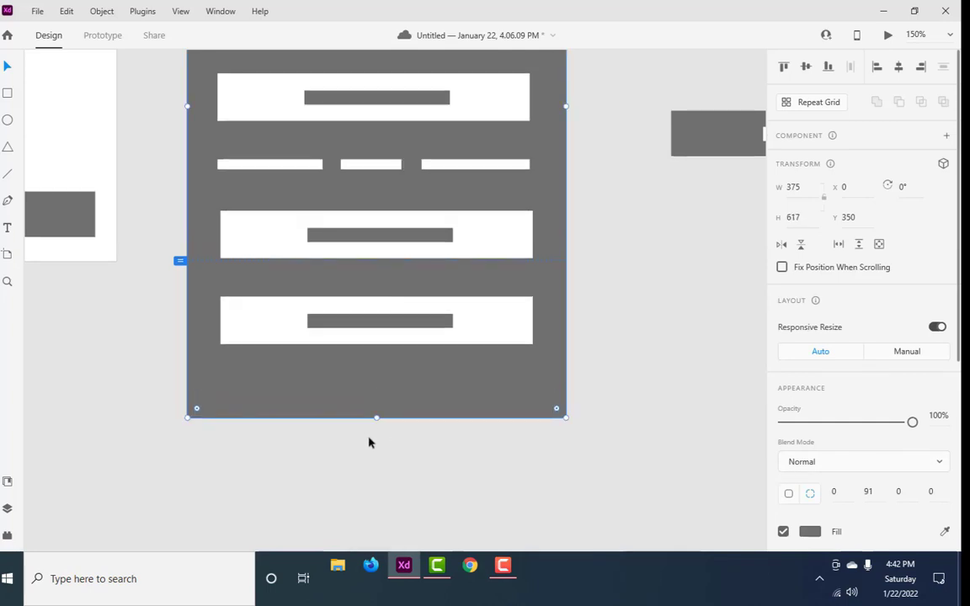
click(7, 93)
mouse_move(288, 373)
mouse_down()
mouse_move(464, 401)
mouse_move(503, 389)
mouse_up()
Step: Raise the lower button closer to the one above and move the white bar up beneath it
drag(414, 339, 416, 336)
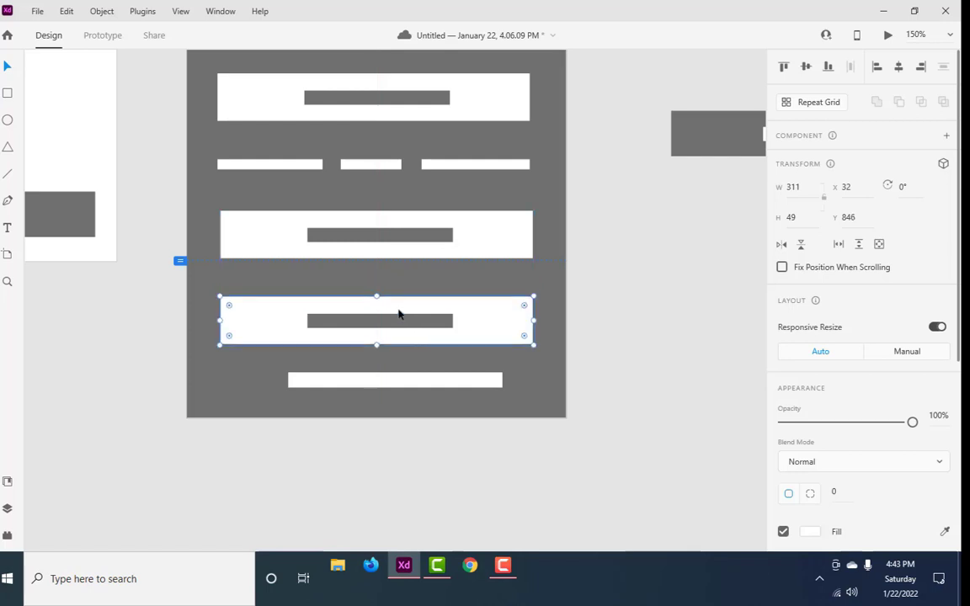
click(395, 323)
drag(497, 331, 491, 318)
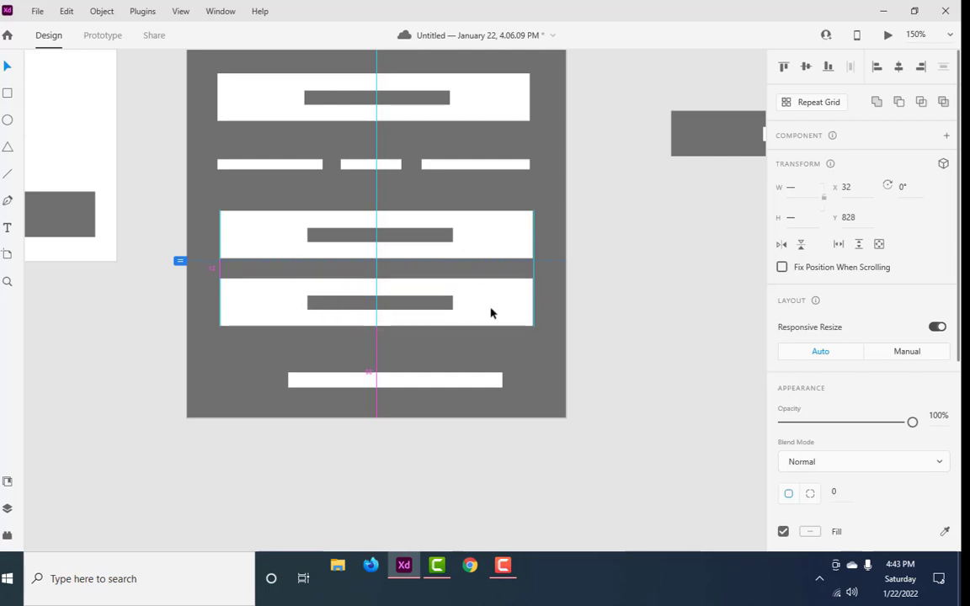
drag(491, 314, 491, 313)
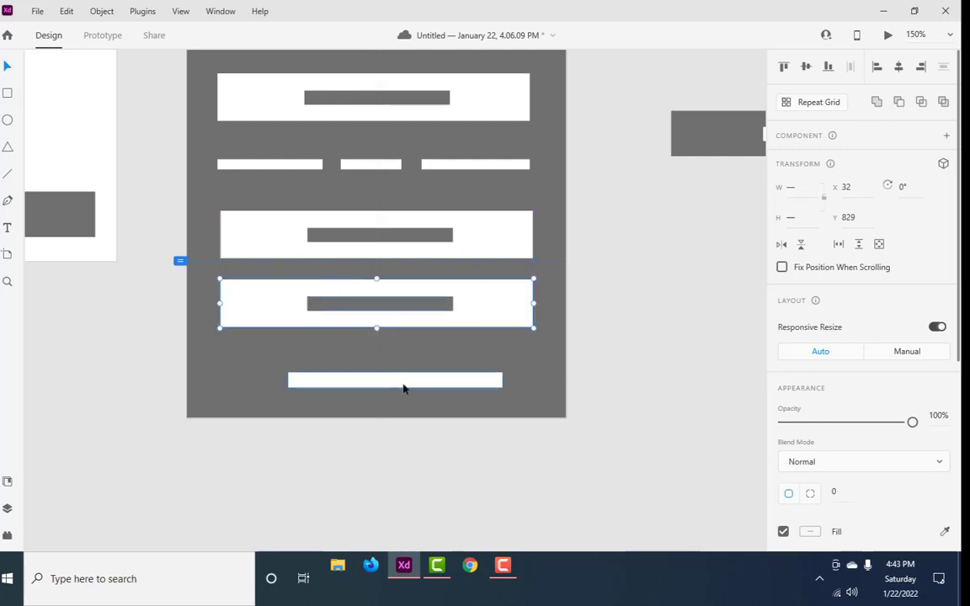
drag(399, 385, 392, 378)
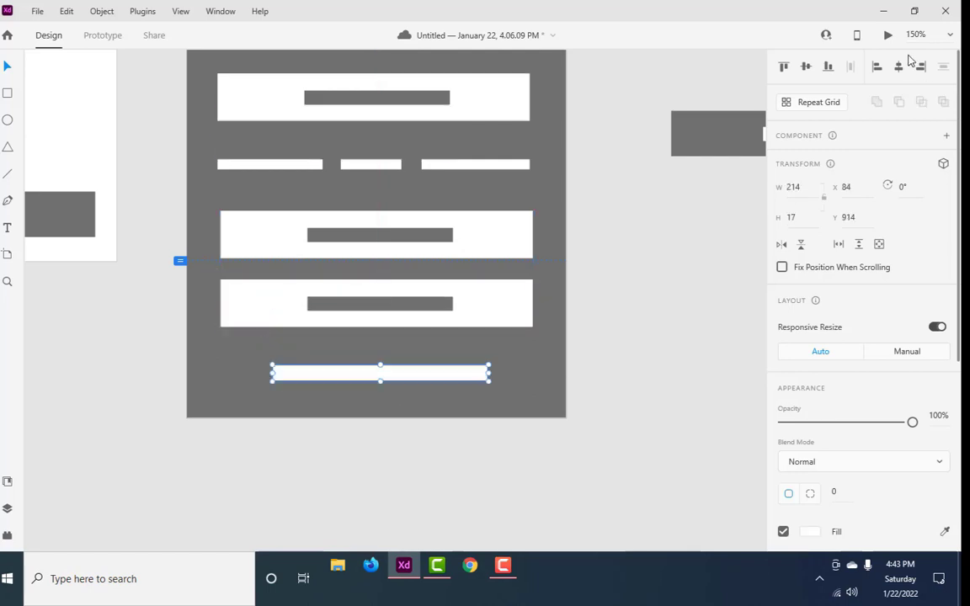
Step: Delete the stray grey button bar lying beside the screens
click(656, 422)
scroll(661, 404, down, 3)
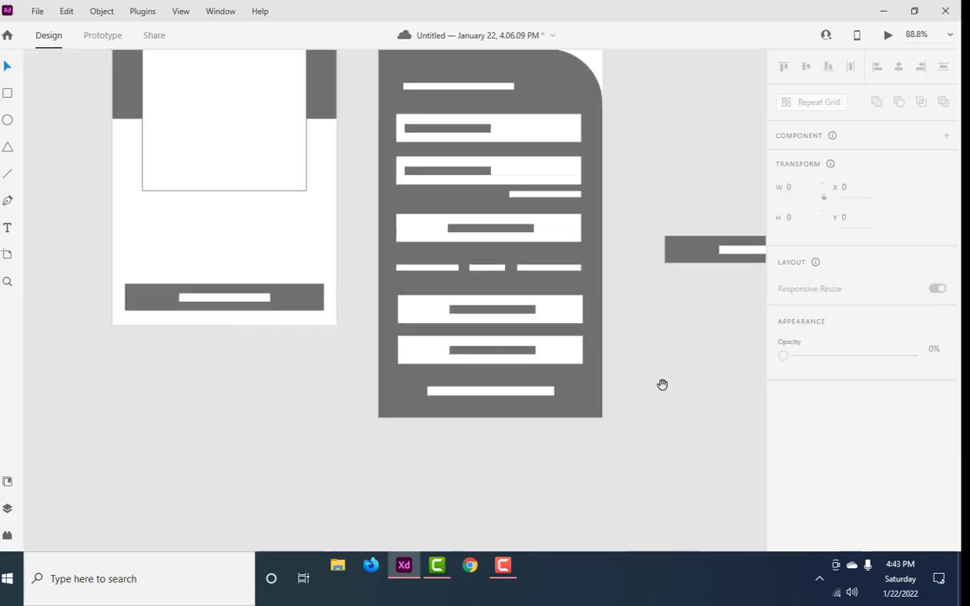
drag(663, 385, 522, 485)
scroll(522, 463, down, 3)
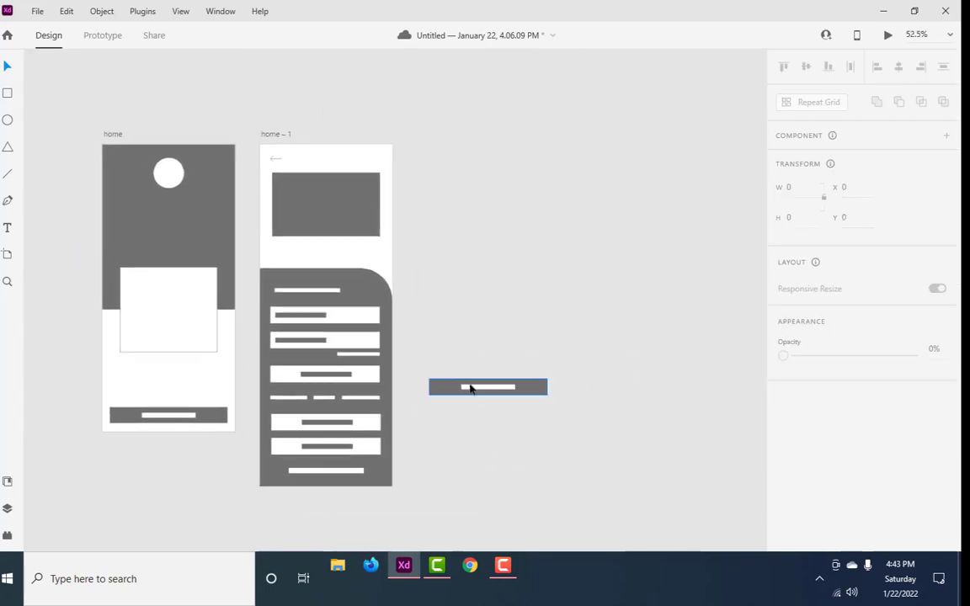
click(469, 388)
key(Delete)
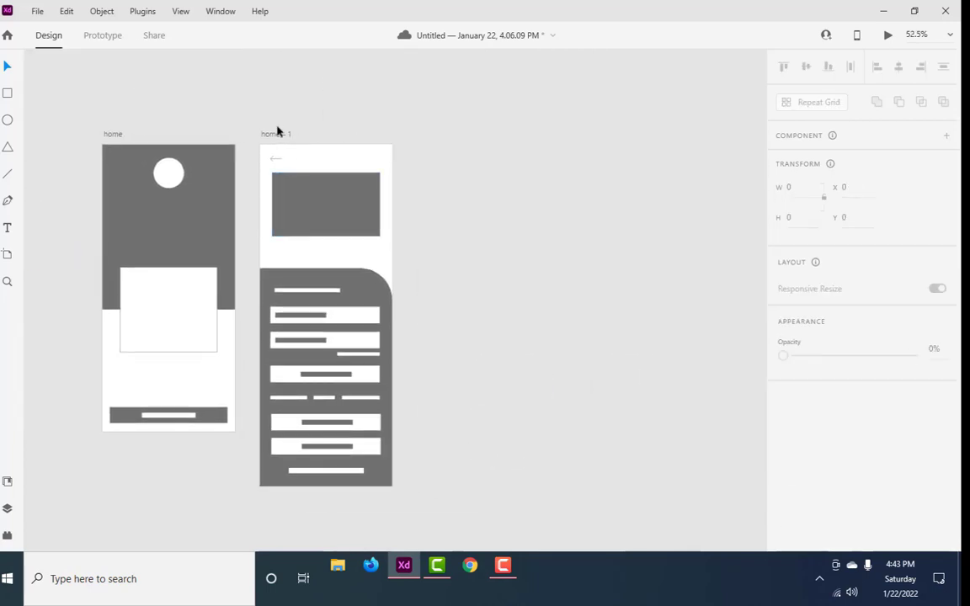
Step: Duplicate the home – 1 screen with Ctrl+D to create home – 2
click(276, 134)
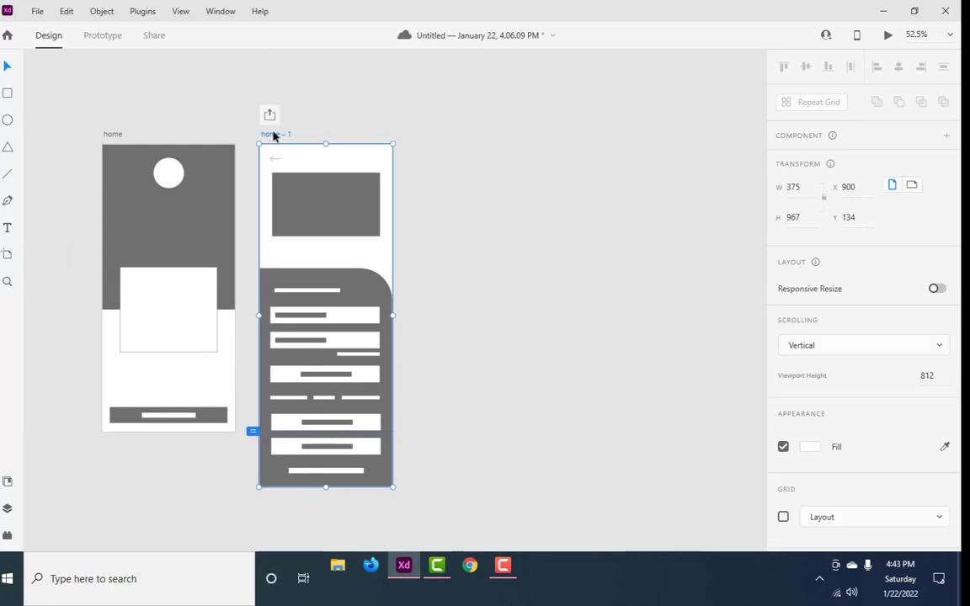
key(ctrl+d)
click(600, 348)
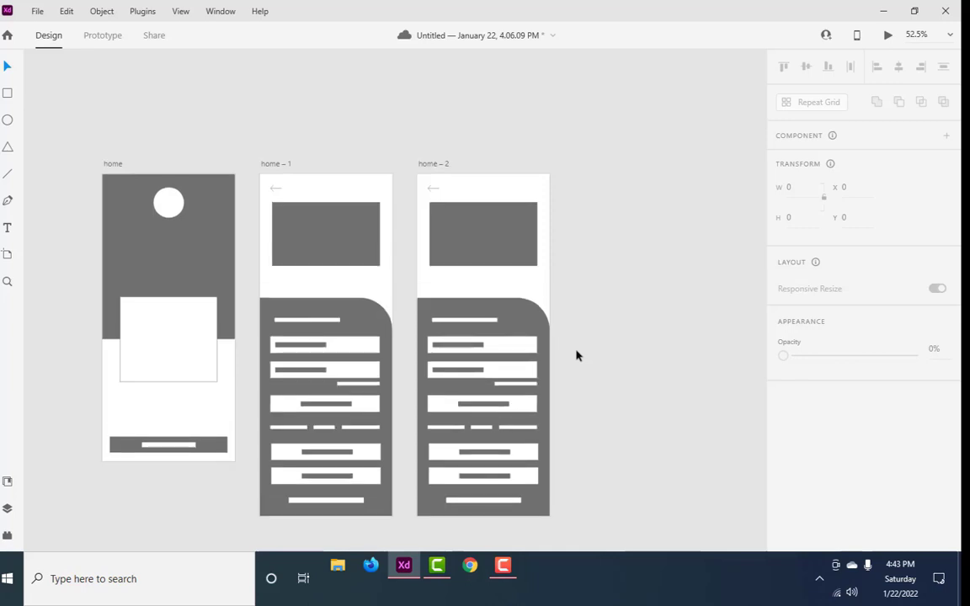
scroll(576, 354, up, 5)
mouse_move(599, 454)
mouse_down()
mouse_move(602, 380)
mouse_move(496, 395)
mouse_up()
scroll(600, 386, down, 2)
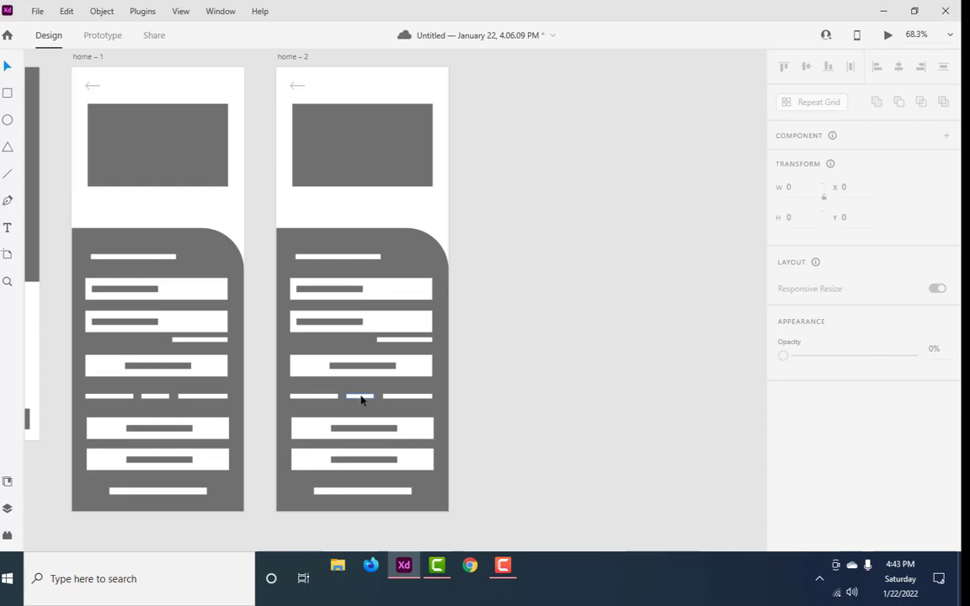
Step: On home – 2, delete the short line, set the screen height to 1112, and stretch the grey card to 762
click(403, 341)
key(Delete)
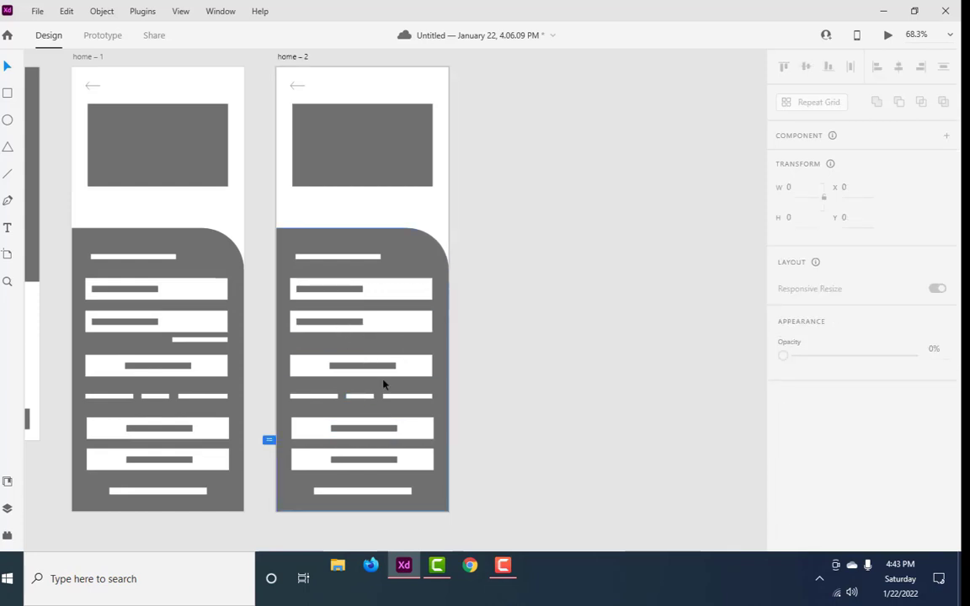
click(291, 56)
scroll(379, 526, down, 2)
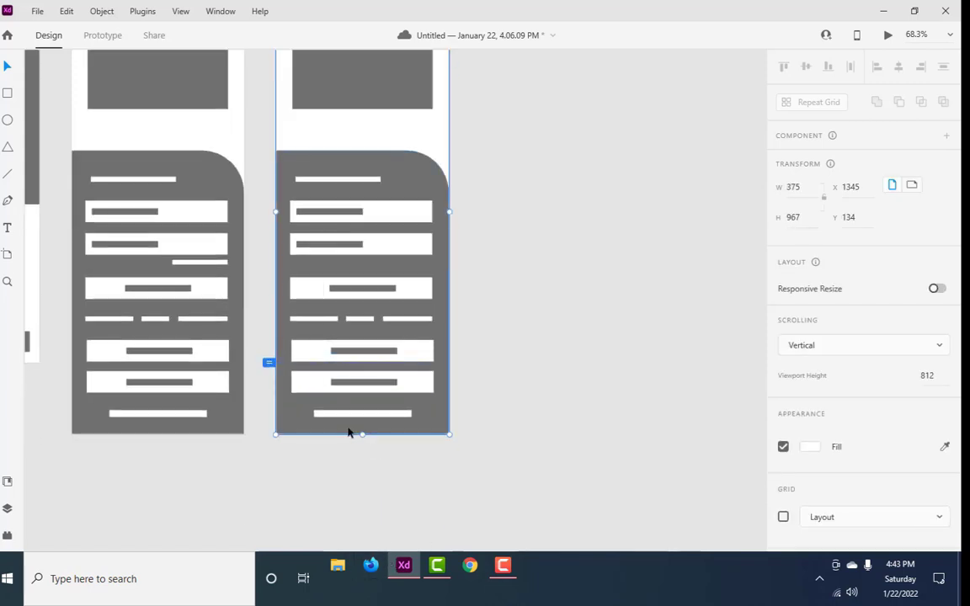
drag(361, 435, 358, 501)
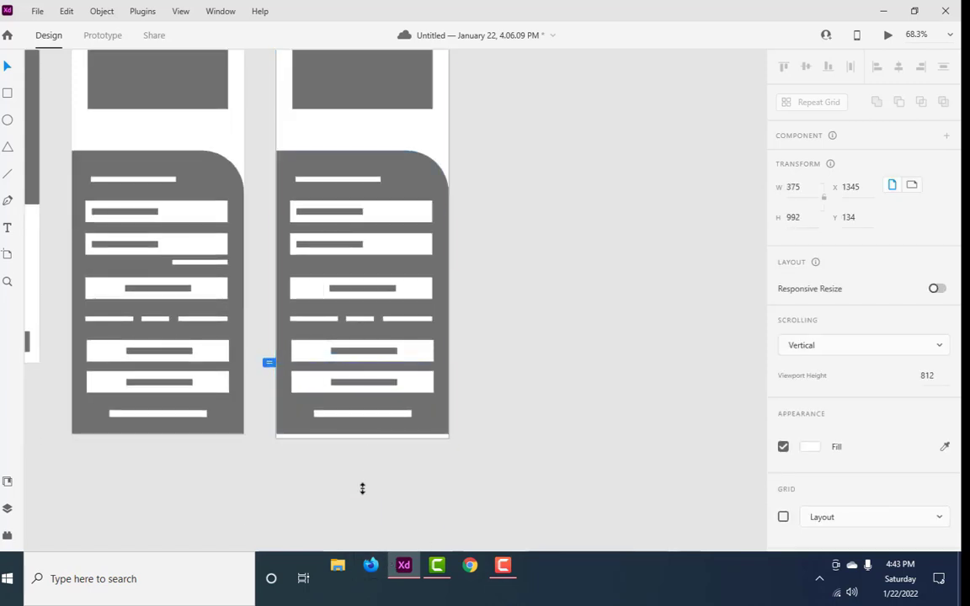
click(359, 430)
drag(359, 434, 364, 498)
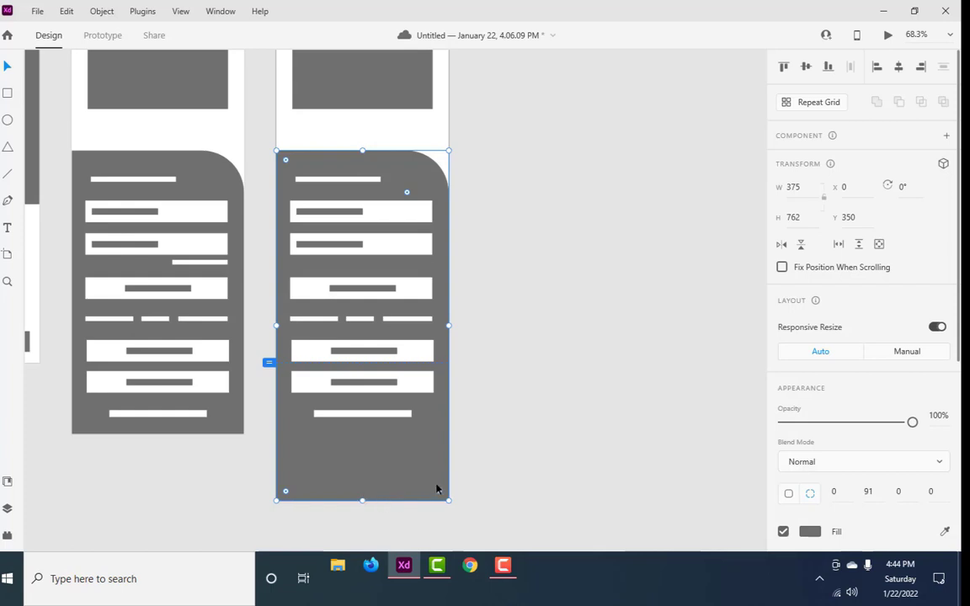
Step: Select the bottom text line, the lower buttons and their label bars on home – 2
click(380, 415)
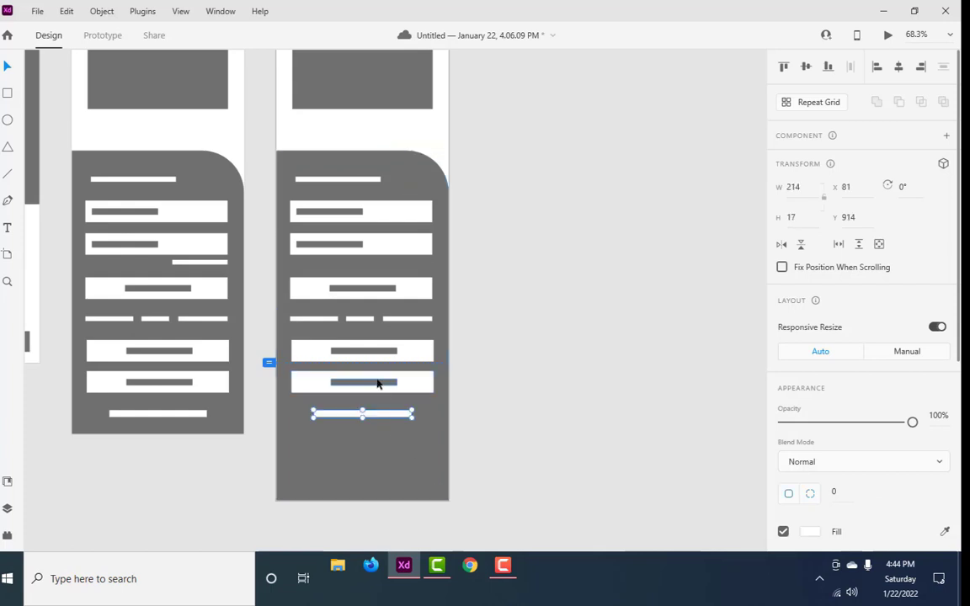
click(376, 386)
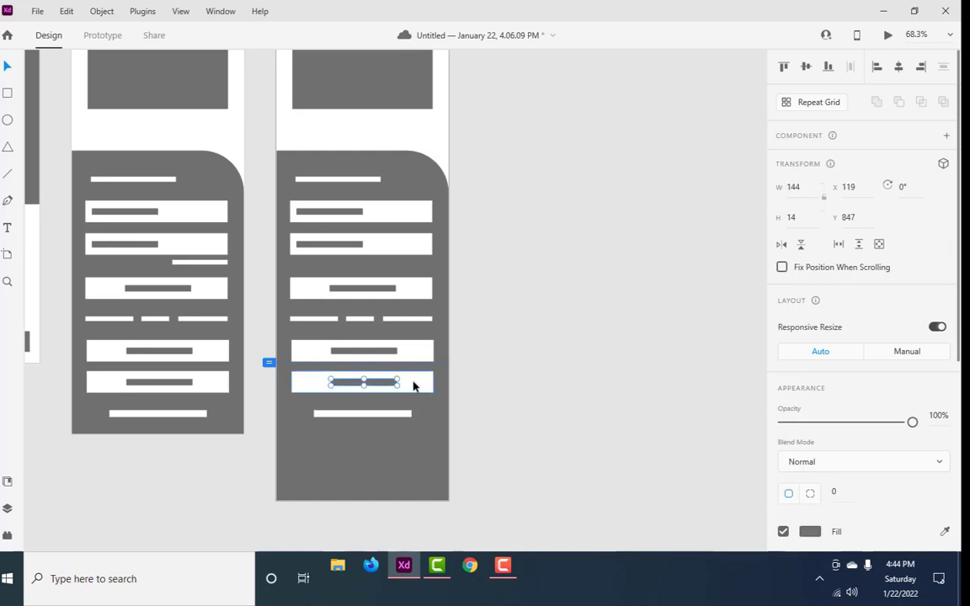
shift+click(412, 385)
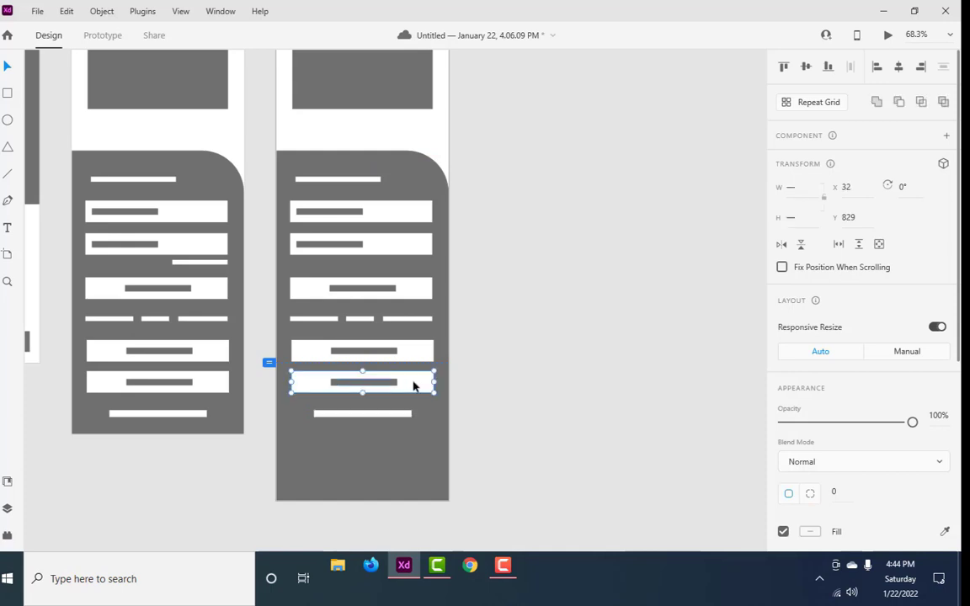
click(375, 352)
shift+click(424, 358)
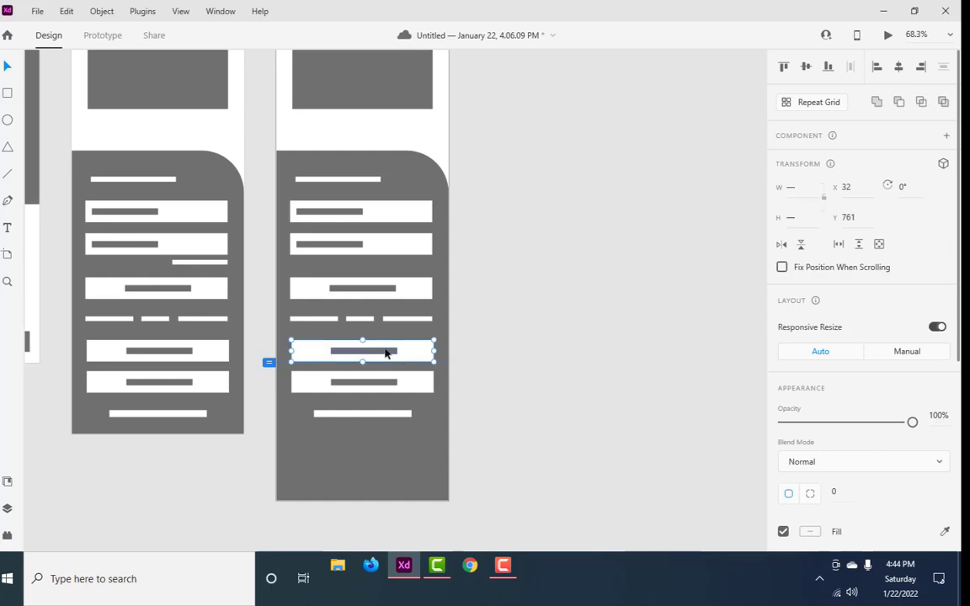
key(Escape)
double_click(375, 352)
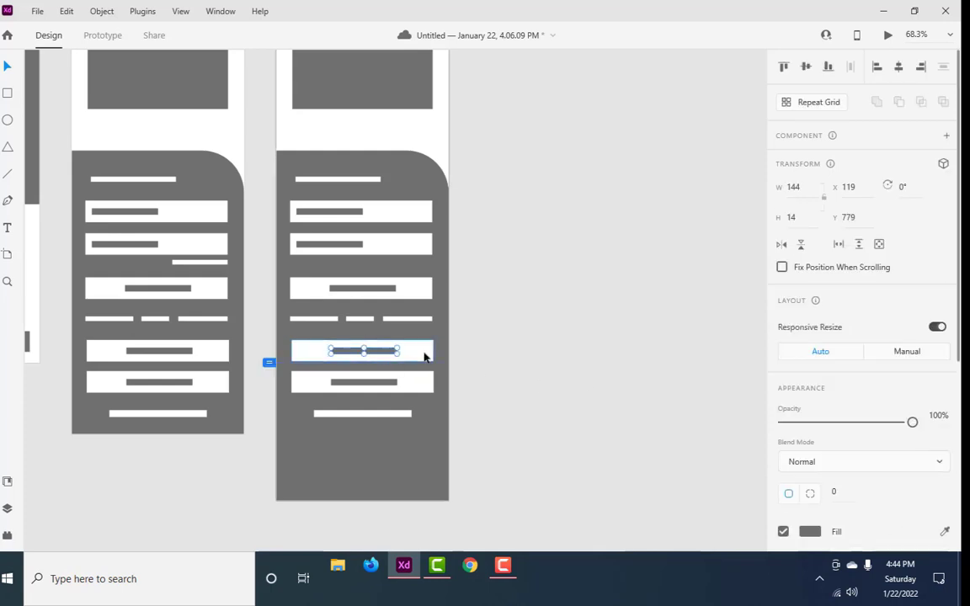
shift+click(423, 358)
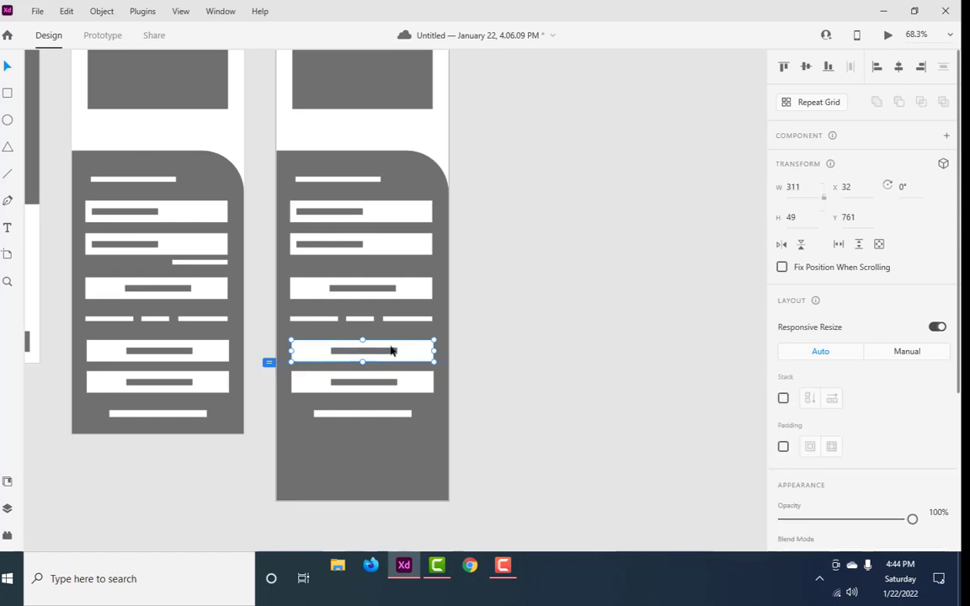
Step: Group the three divider bars, and group the upper button with its label bar
click(320, 319)
click(360, 319)
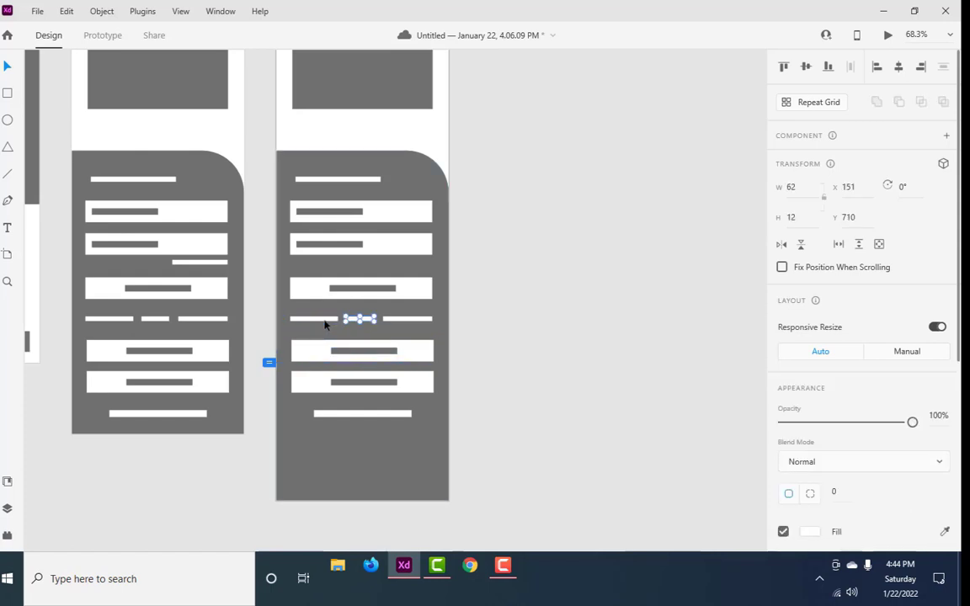
click(311, 320)
shift+click(358, 321)
shift+click(416, 321)
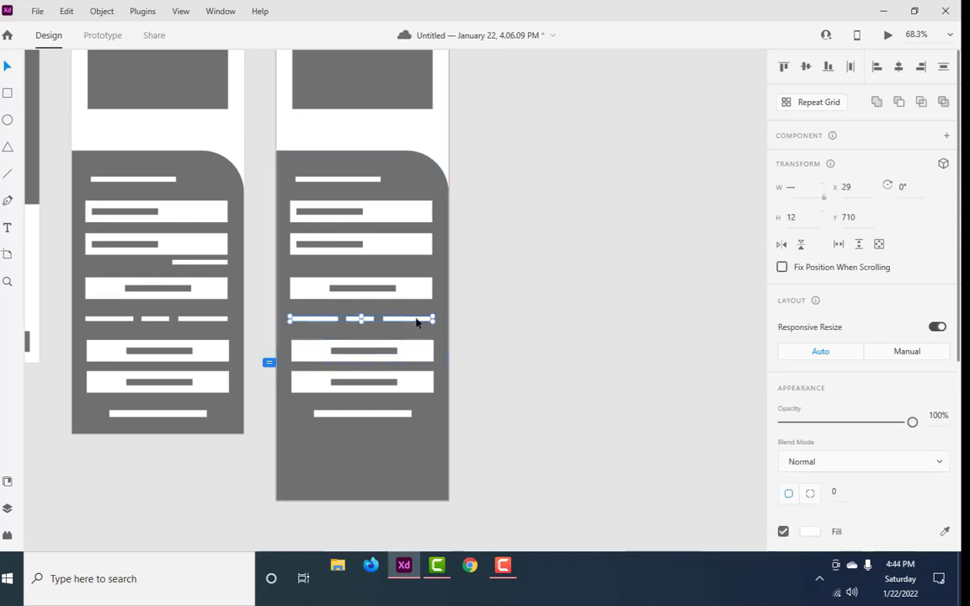
key(ctrl+g)
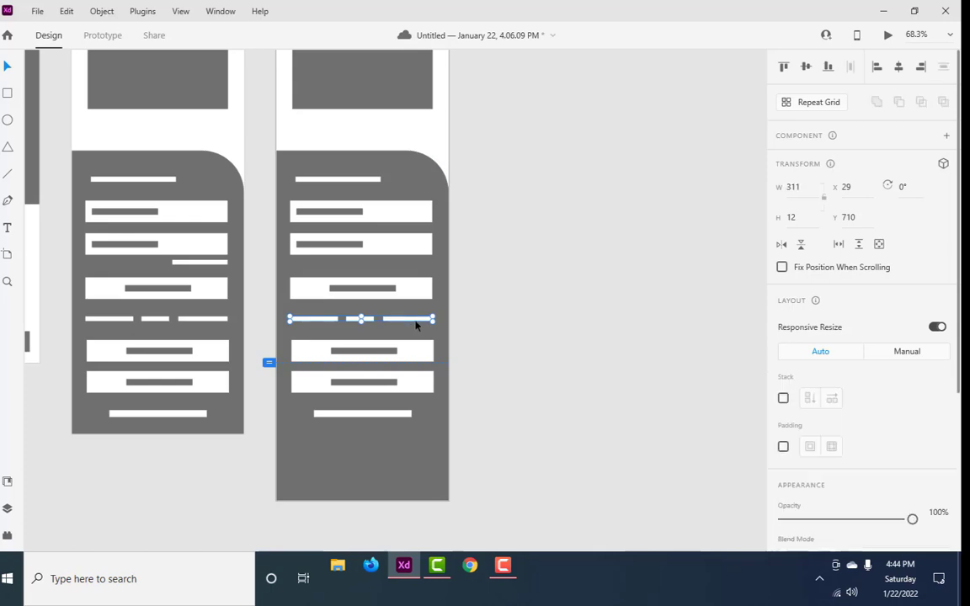
click(363, 287)
shift+click(424, 296)
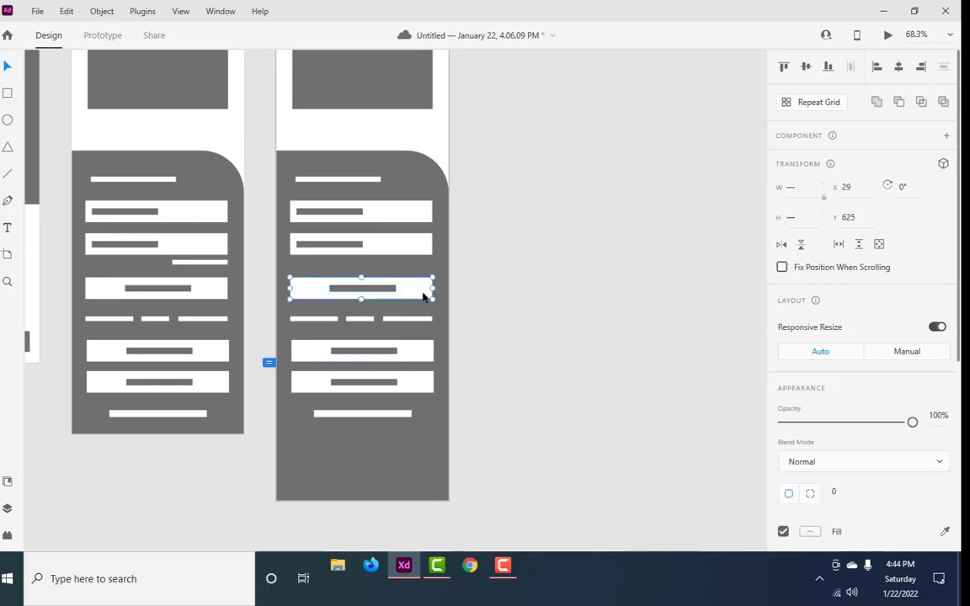
key(ctrl+g)
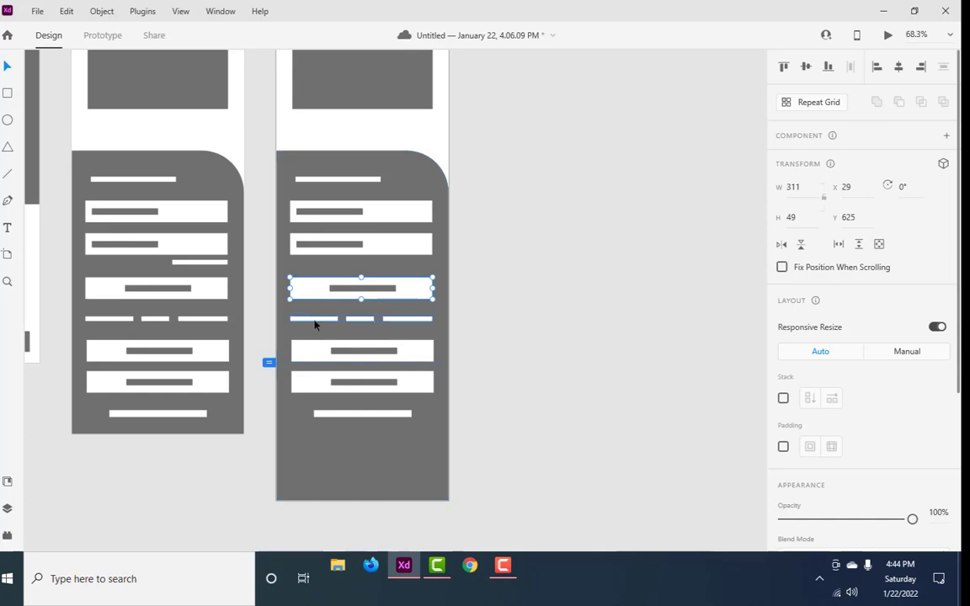
Step: Group the buttons, divider row and bottom line, then move the block lower
shift+click(317, 320)
shift+click(358, 353)
shift+click(363, 388)
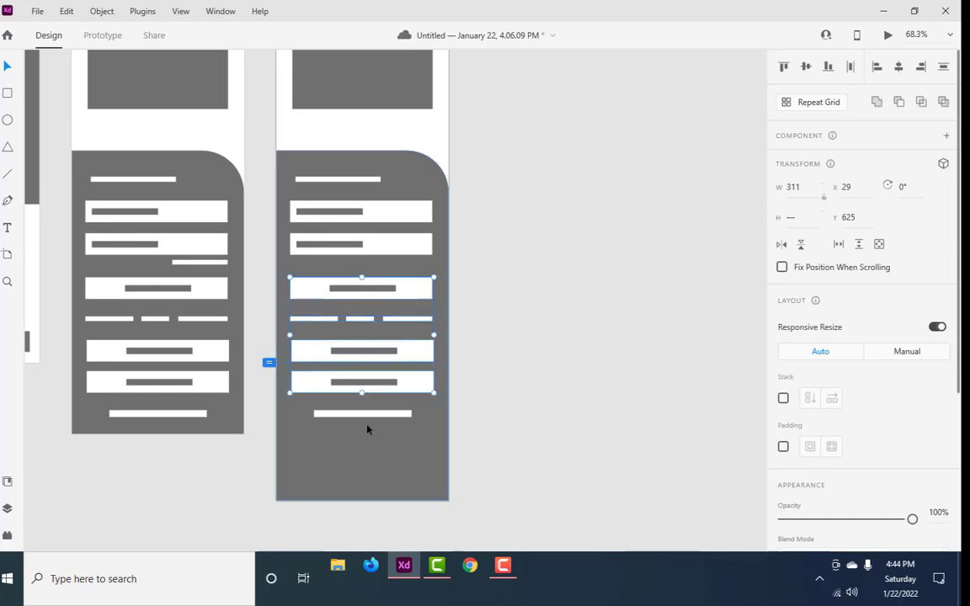
shift+click(365, 415)
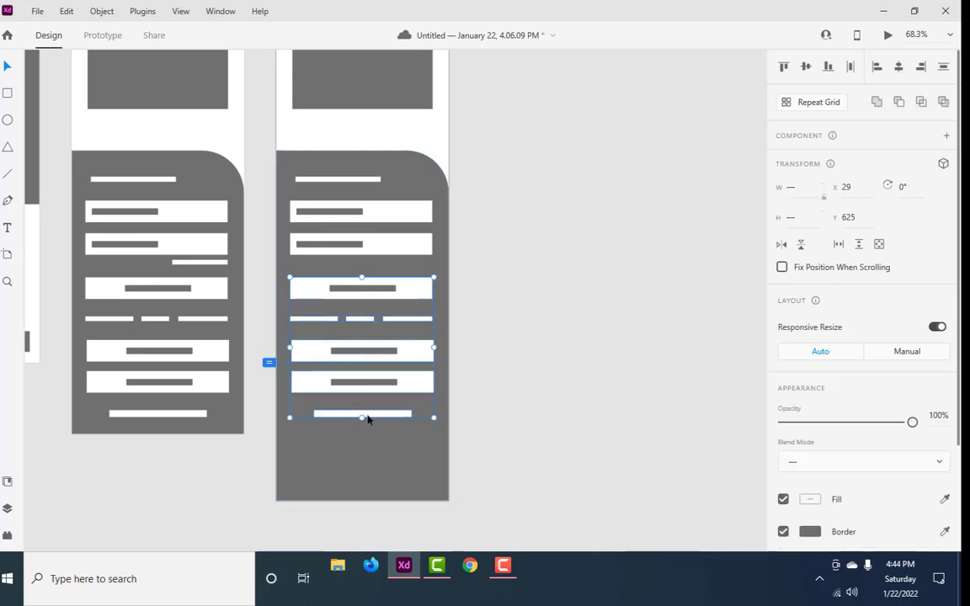
key(ctrl+g)
drag(367, 419, 372, 453)
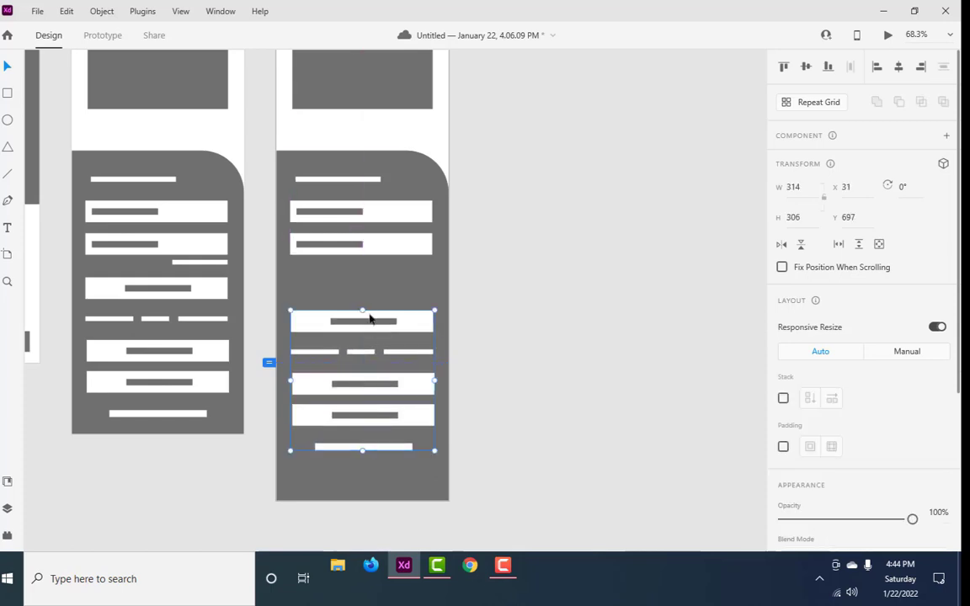
scroll(368, 318, up, 3)
Step: Group the second field with its placeholder bar and place a copy below it
scroll(374, 289, up, 1)
click(332, 302)
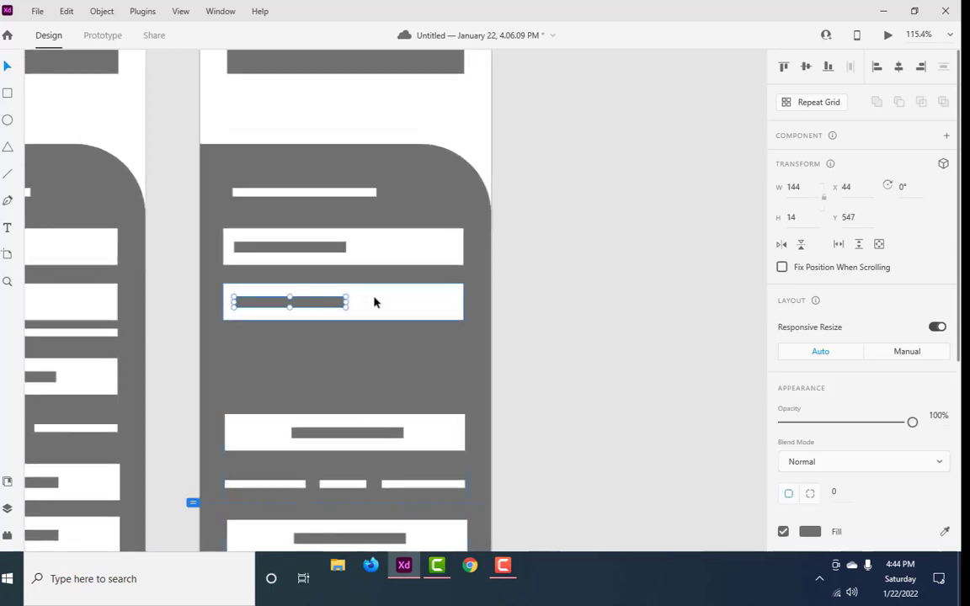
click(386, 302)
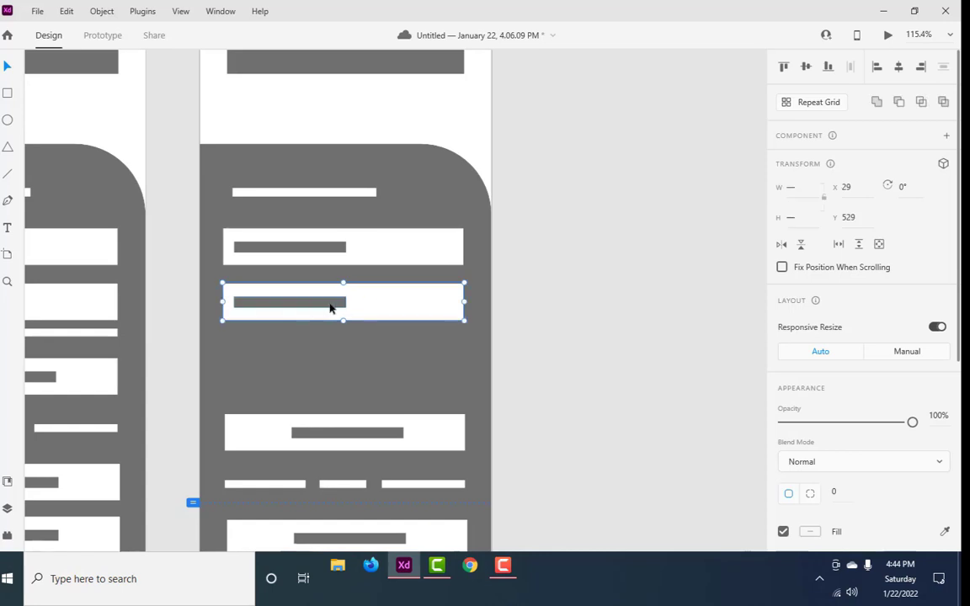
click(335, 304)
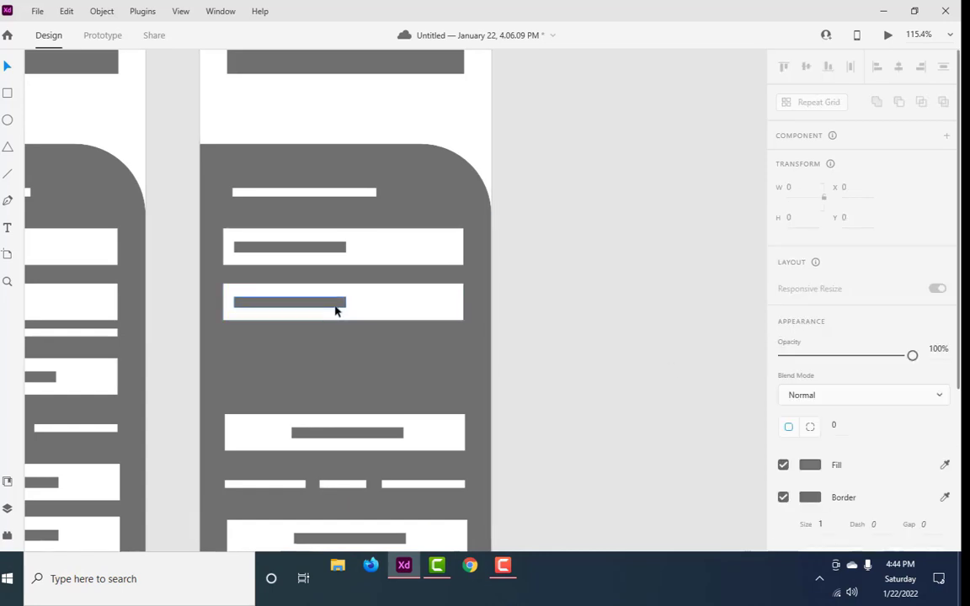
click(389, 309)
key(ctrl+g)
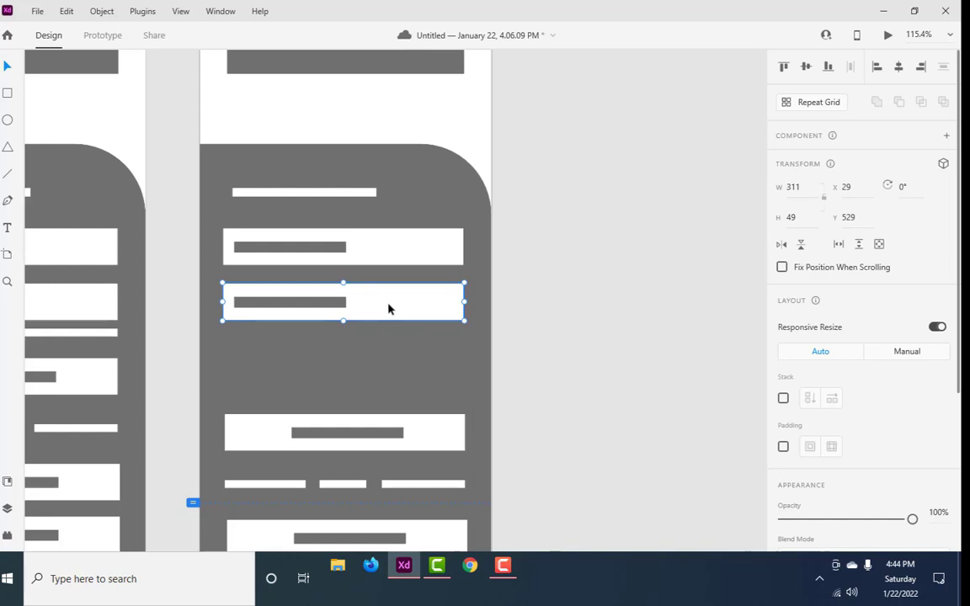
drag(388, 309, 386, 364)
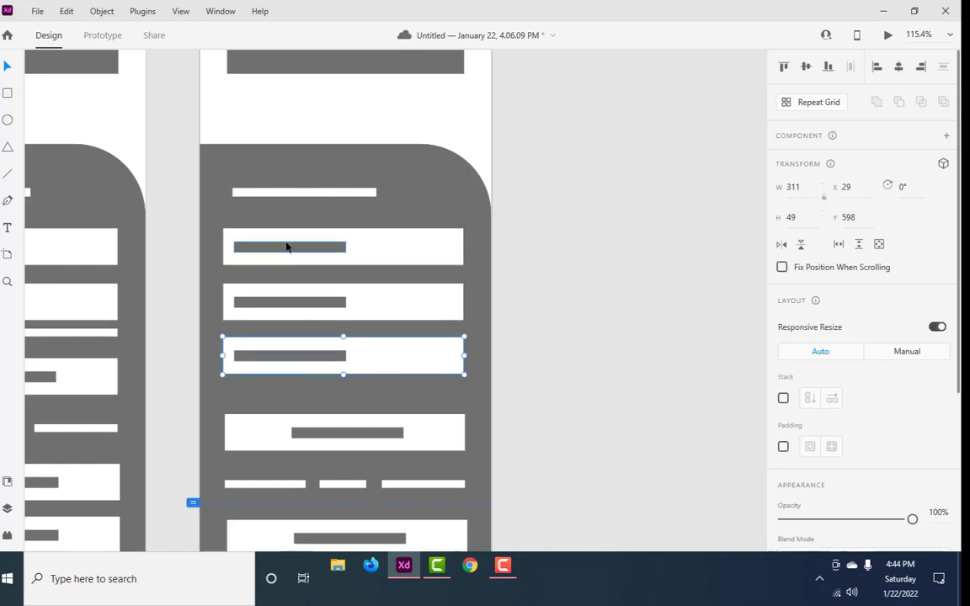
scroll(484, 421, down, 2)
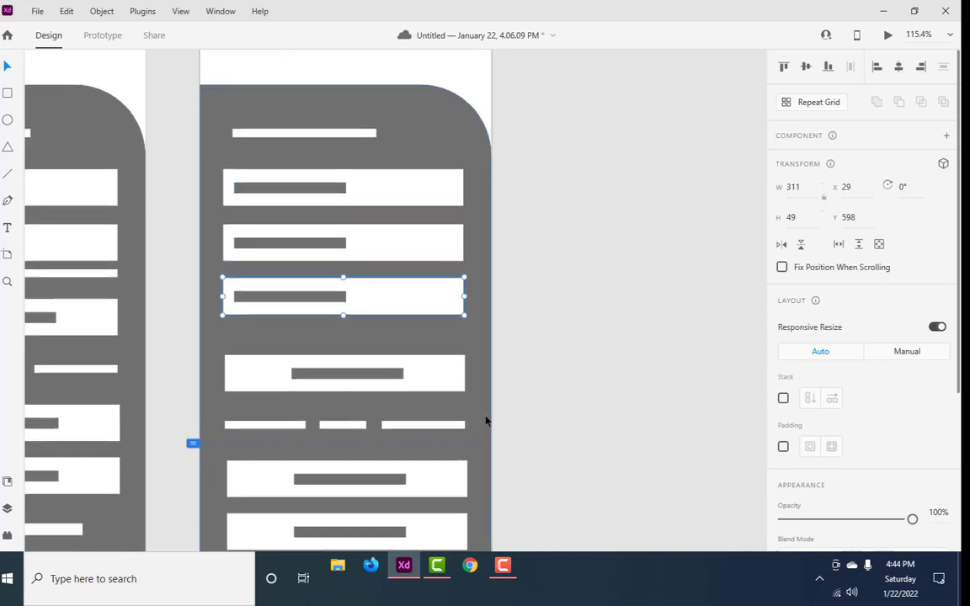
scroll(487, 421, down, 1)
Step: Nudge the lower button group up and shorten home – 2 from 1112 to 1039 tall
scroll(486, 421, down, 2)
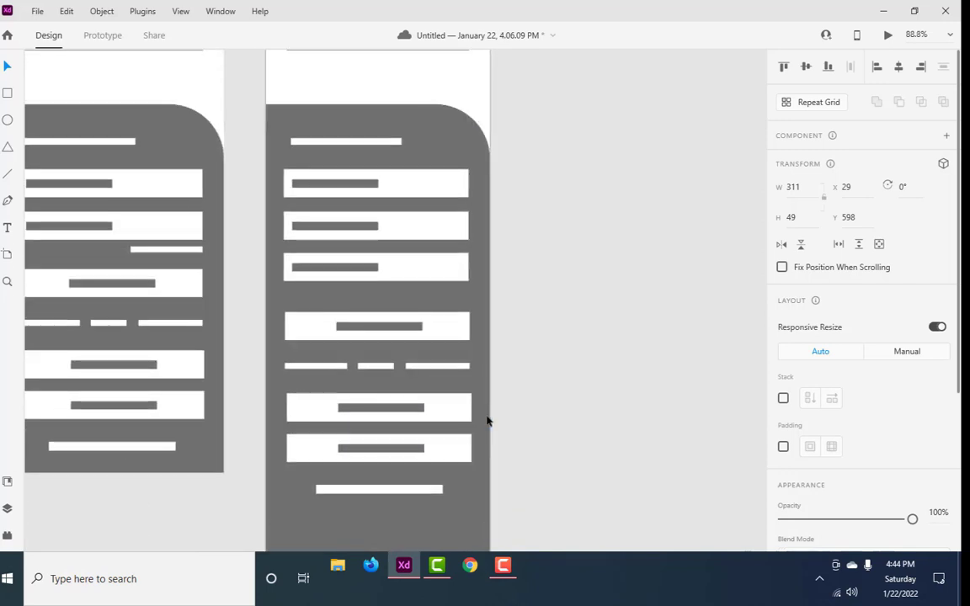
drag(409, 421, 406, 415)
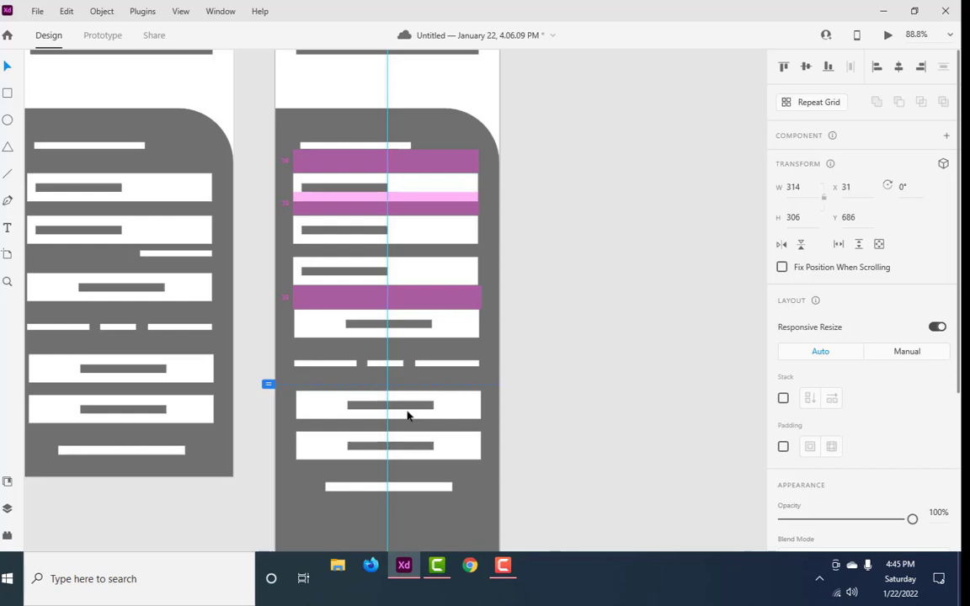
scroll(505, 440, down, 3)
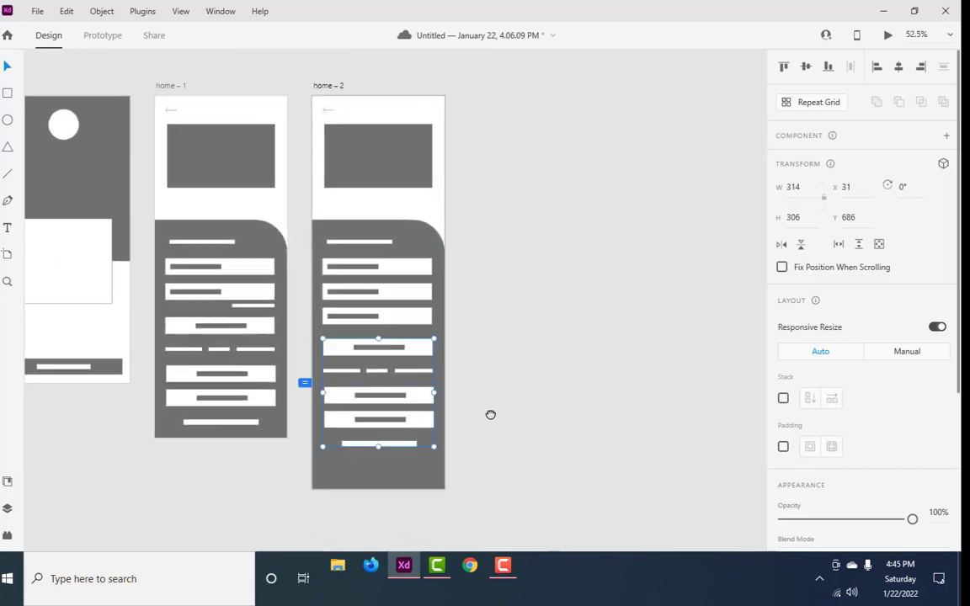
click(324, 82)
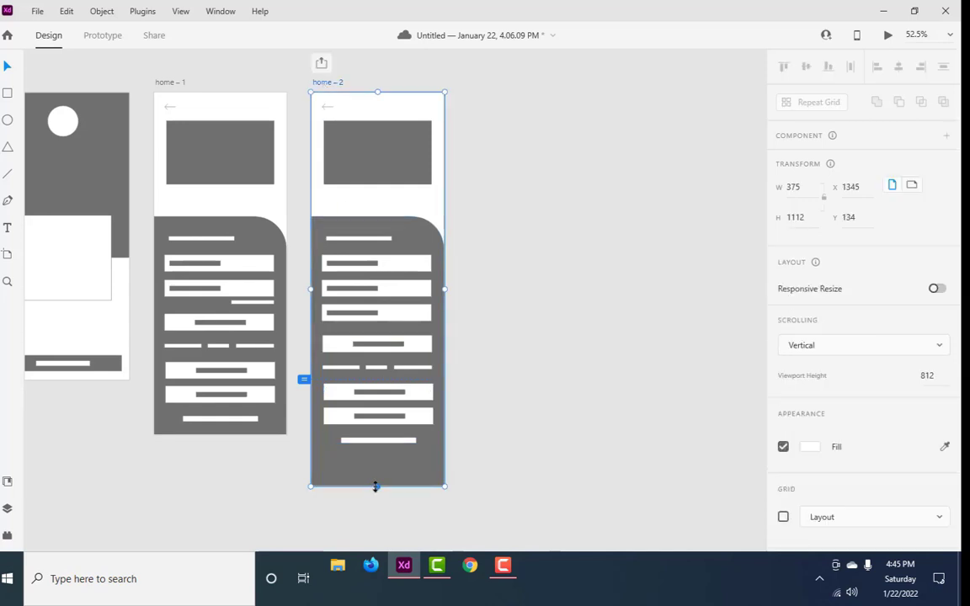
drag(375, 486, 380, 460)
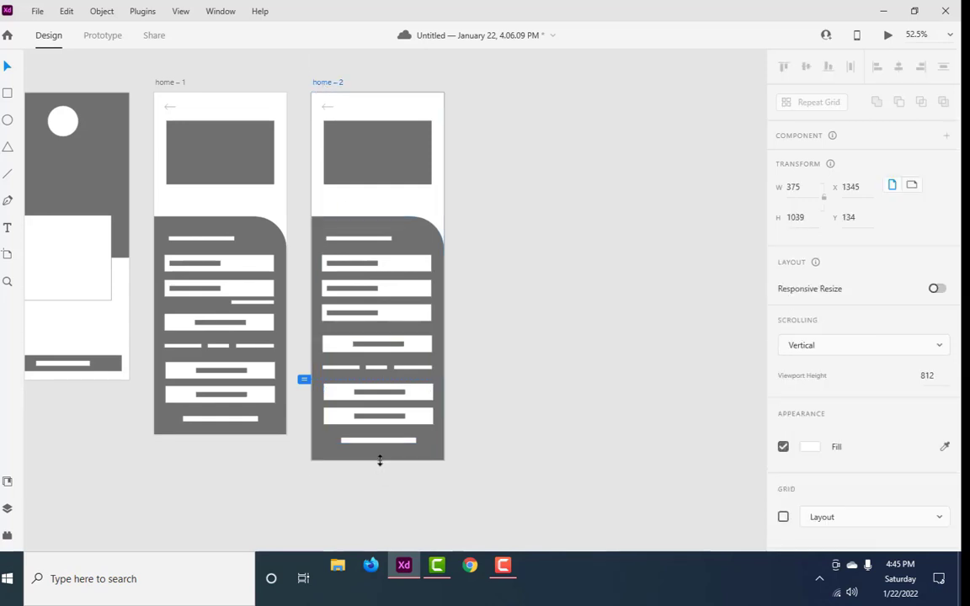
Step: Rename the home – 2 artboard to 'sing up'
click(587, 381)
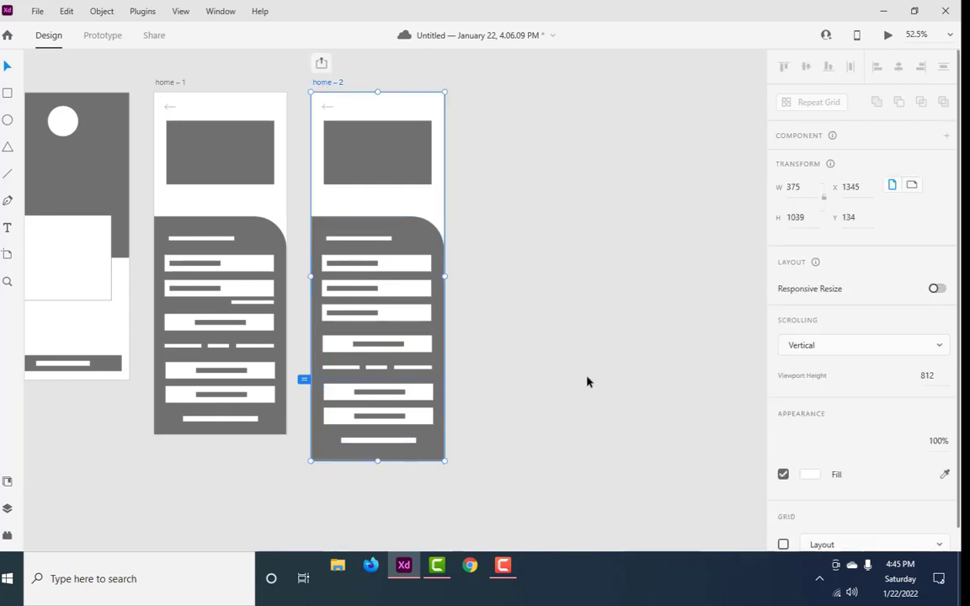
drag(575, 365, 447, 381)
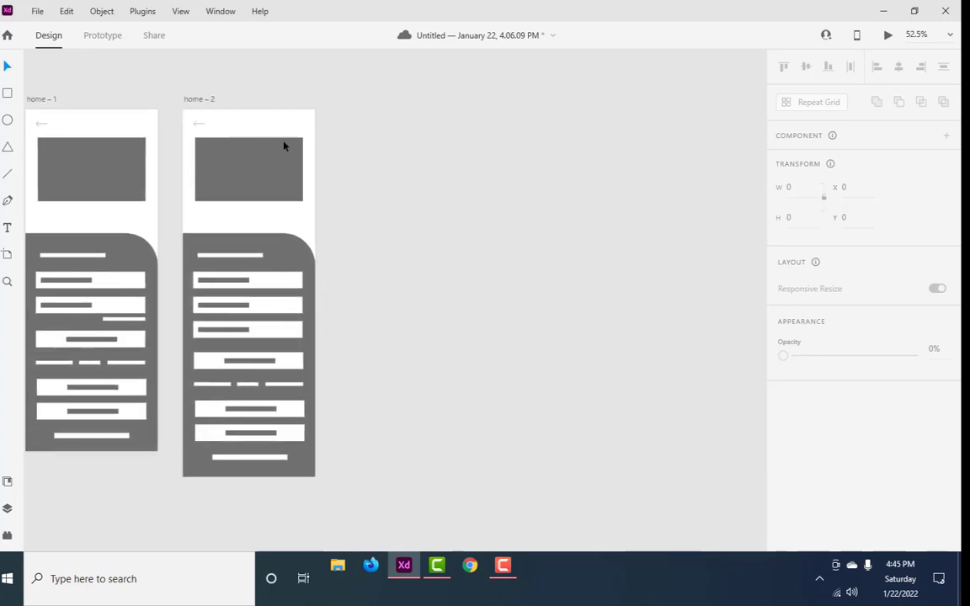
double_click(190, 101)
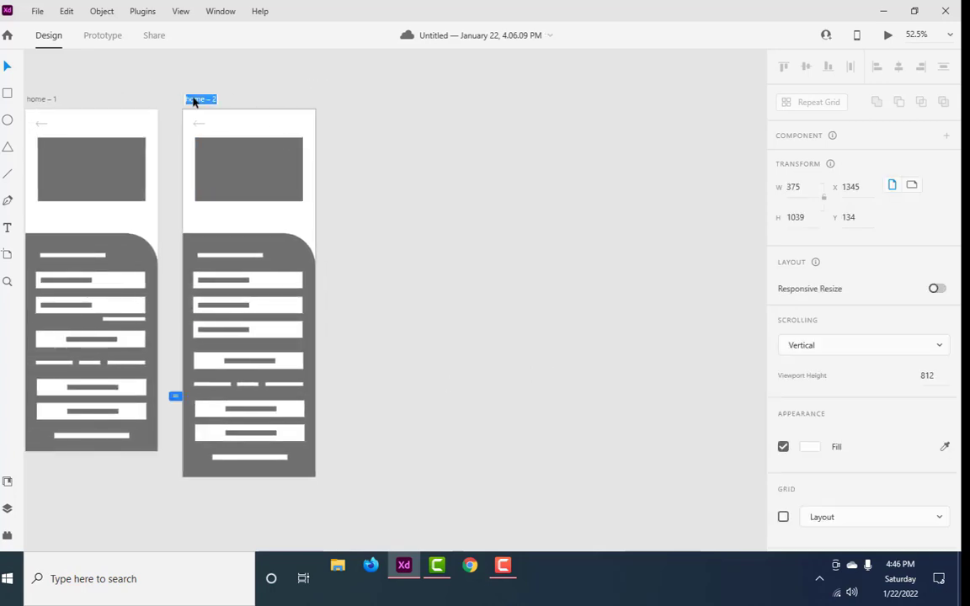
text(sign)
text( up)
key(Return)
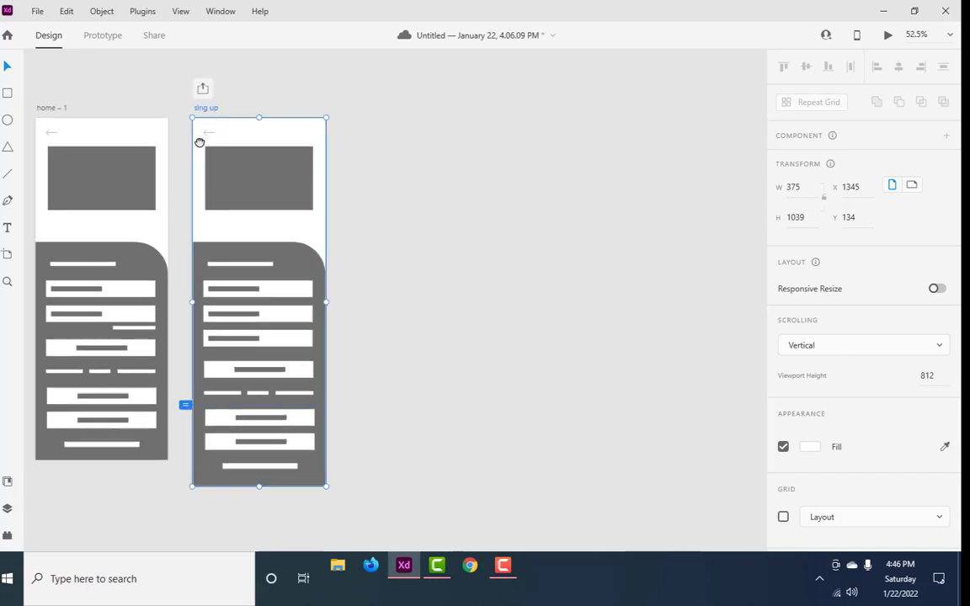
Step: Rename the home – 1 artboard to 'login page'
scroll(199, 143, left, 5)
scroll(229, 181, up, 2)
double_click(217, 177)
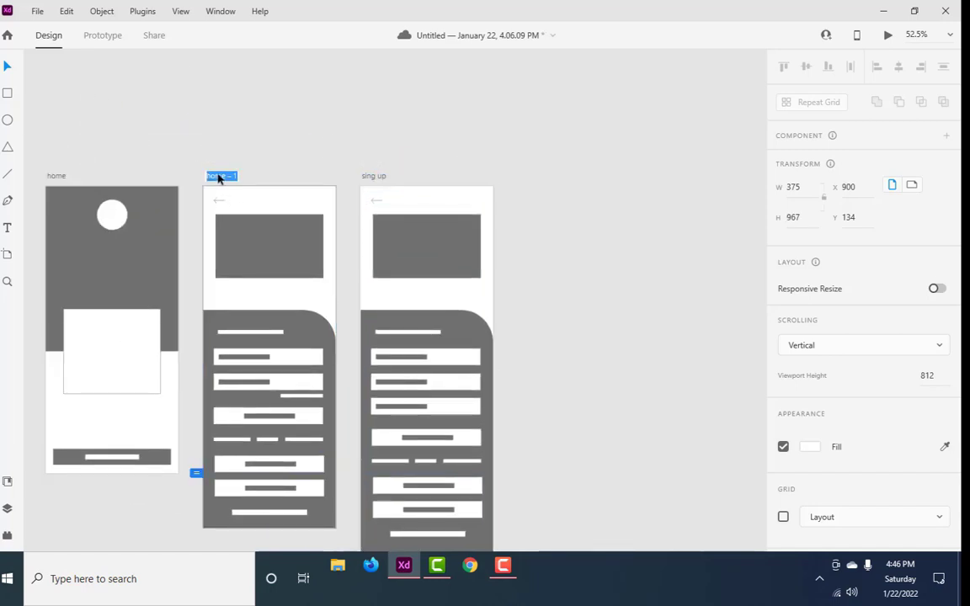
text(l)
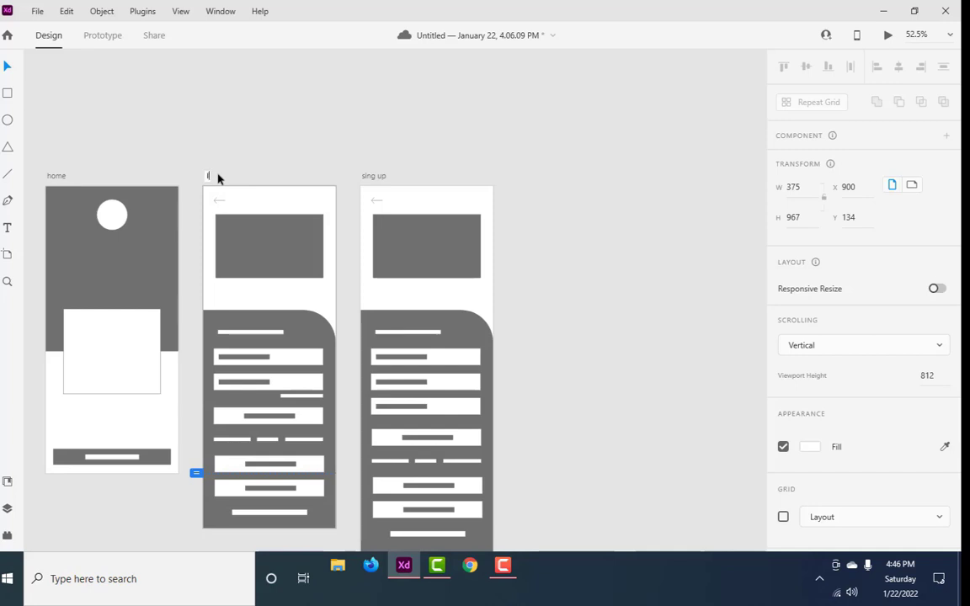
text(ogin page)
click(376, 177)
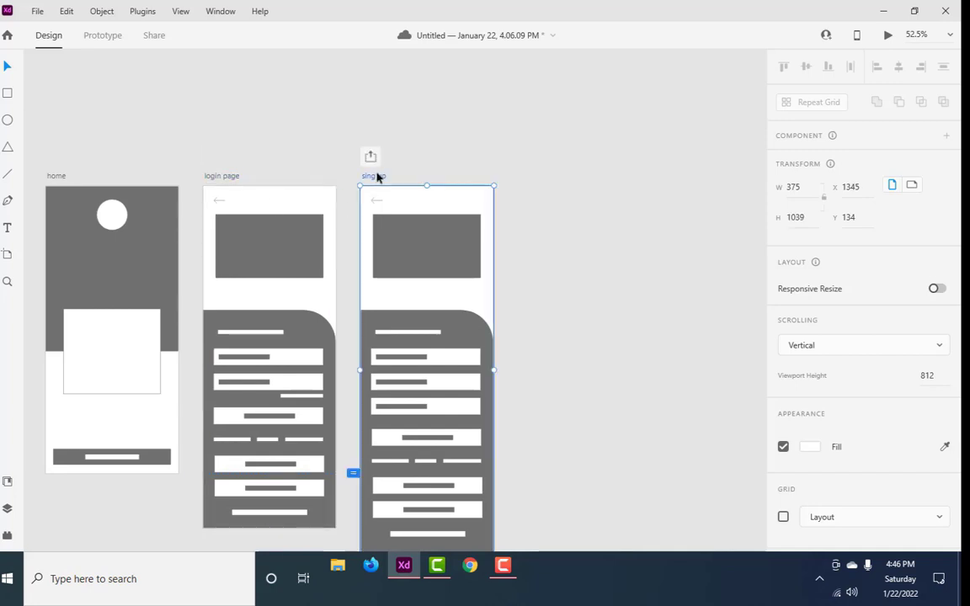
Step: Append 'page' to the sign-up artboard's name, making it 'sing up page'
click(376, 176)
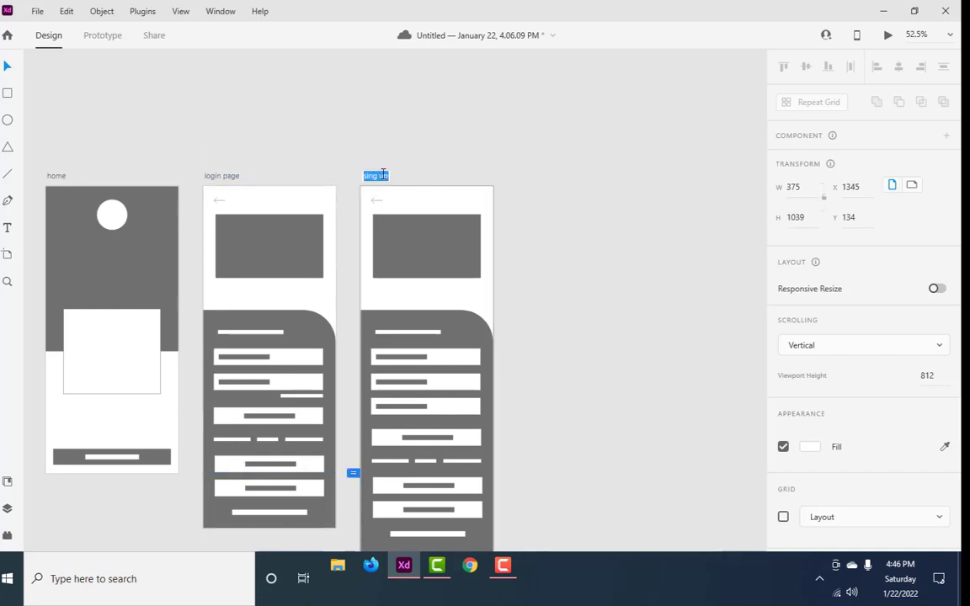
key(Right)
text(pag)
text(e)
key(Return)
scroll(576, 225, down, 1)
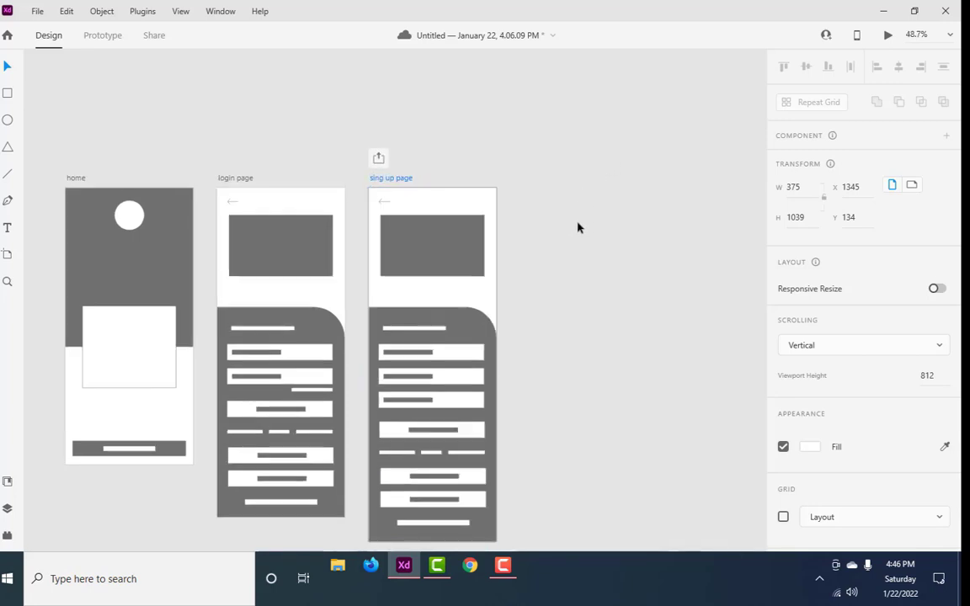
scroll(409, 210, down, 2)
scroll(261, 131, down, 1)
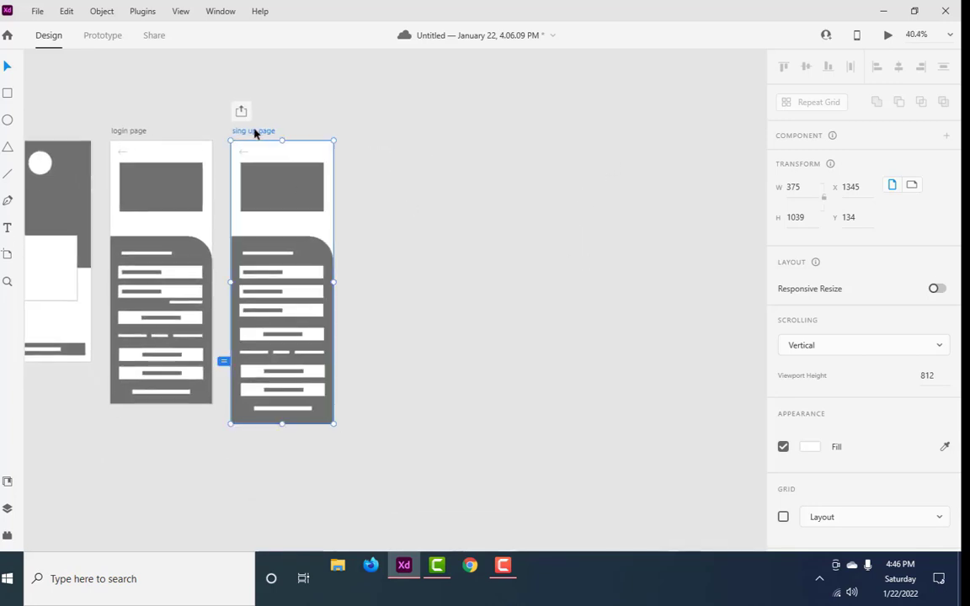
Step: Duplicate the 'sing up page' artboard with Ctrl+D
key(ctrl+d)
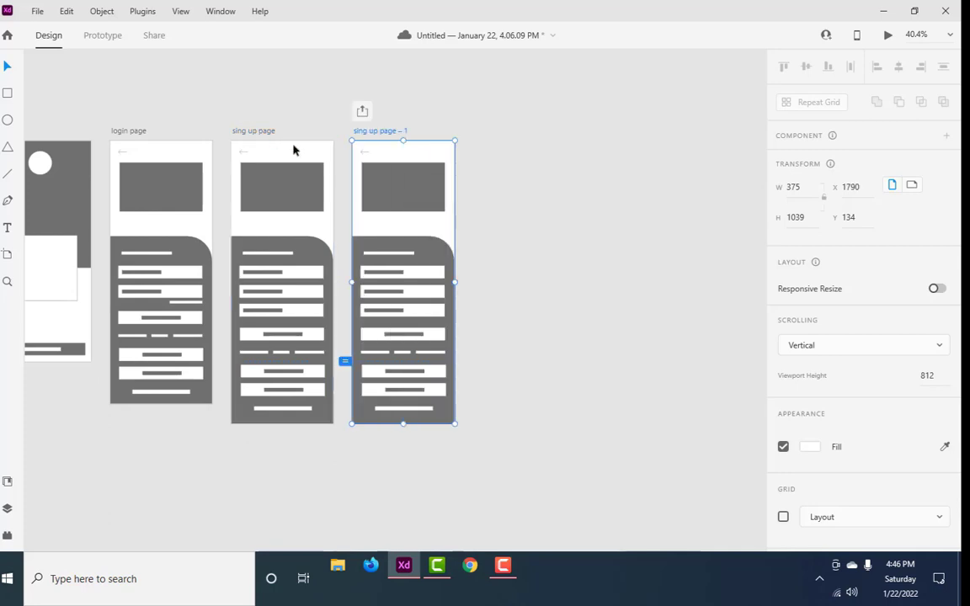
click(471, 250)
scroll(471, 328, up, 3)
scroll(505, 319, down, 1)
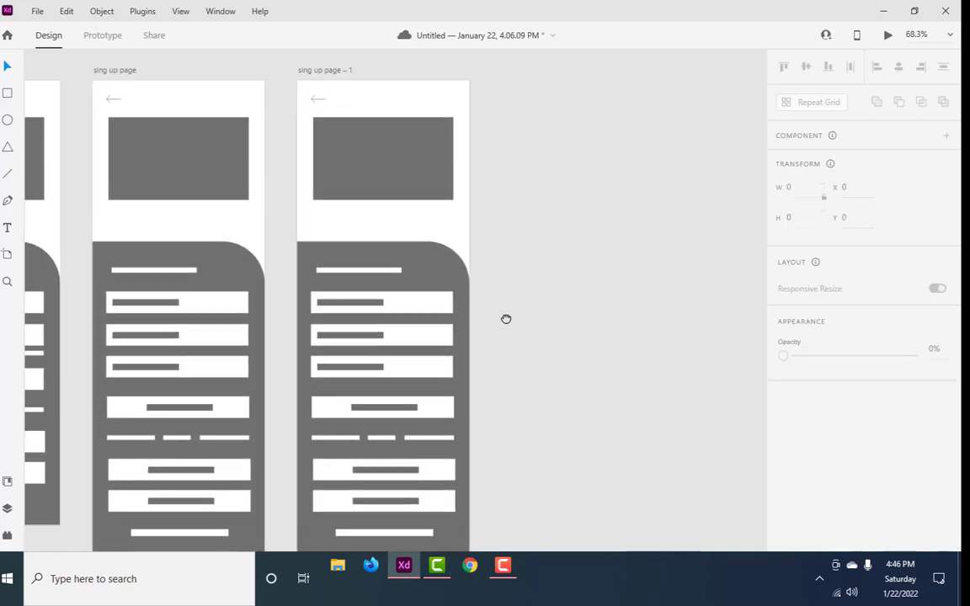
scroll(541, 328, down, 1)
scroll(541, 327, right, 2)
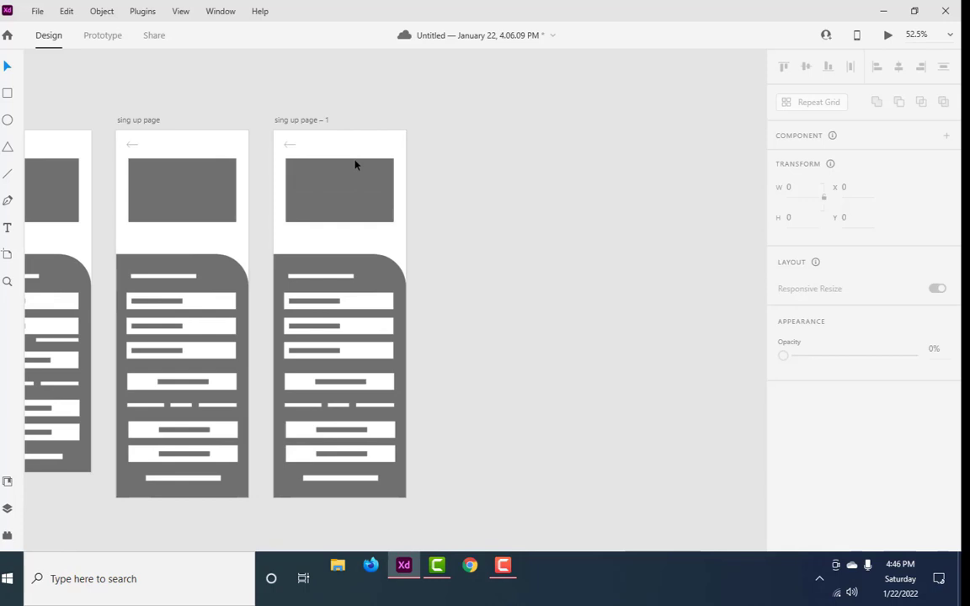
Step: Rename the copy 'phone nunber pane'
double_click(302, 121)
text(phone)
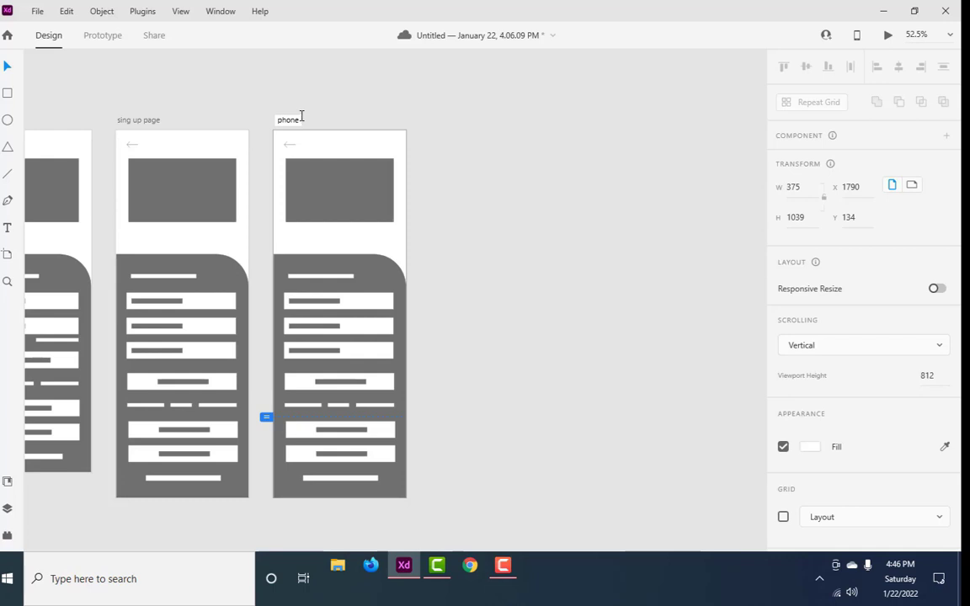
text( numner)
text( pa)
key(BackSpace)
text(ne)
key(Return)
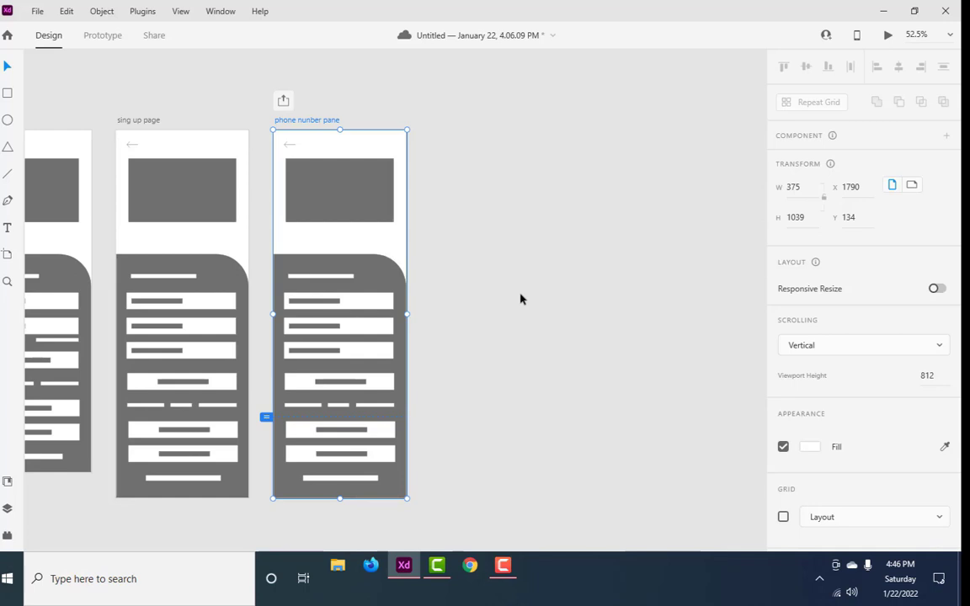
Step: Draw a tall white card with rounded corners inside the phone-number screen
click(8, 93)
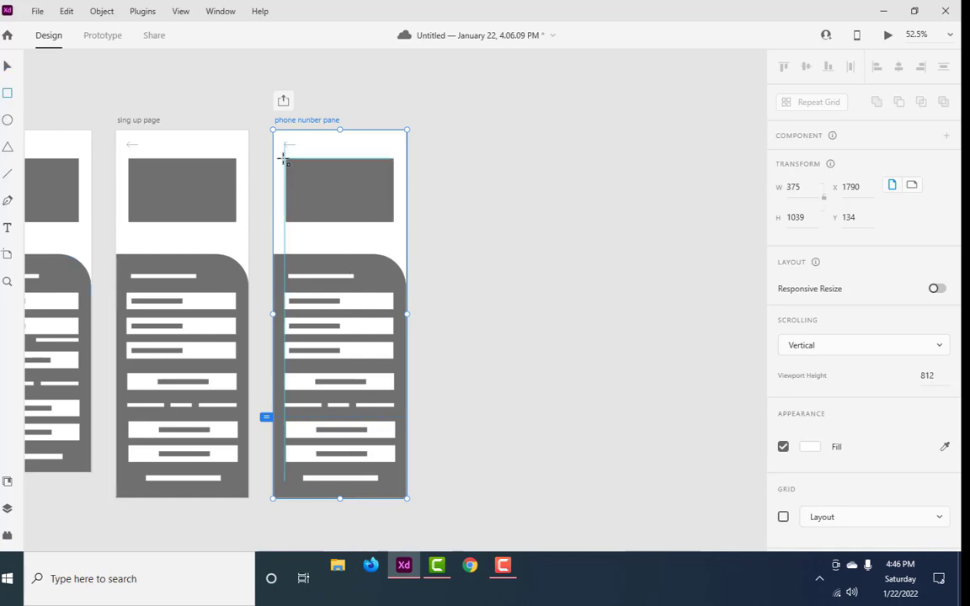
mouse_move(281, 148)
mouse_down()
mouse_move(384, 488)
mouse_move(396, 489)
mouse_move(402, 412)
mouse_up()
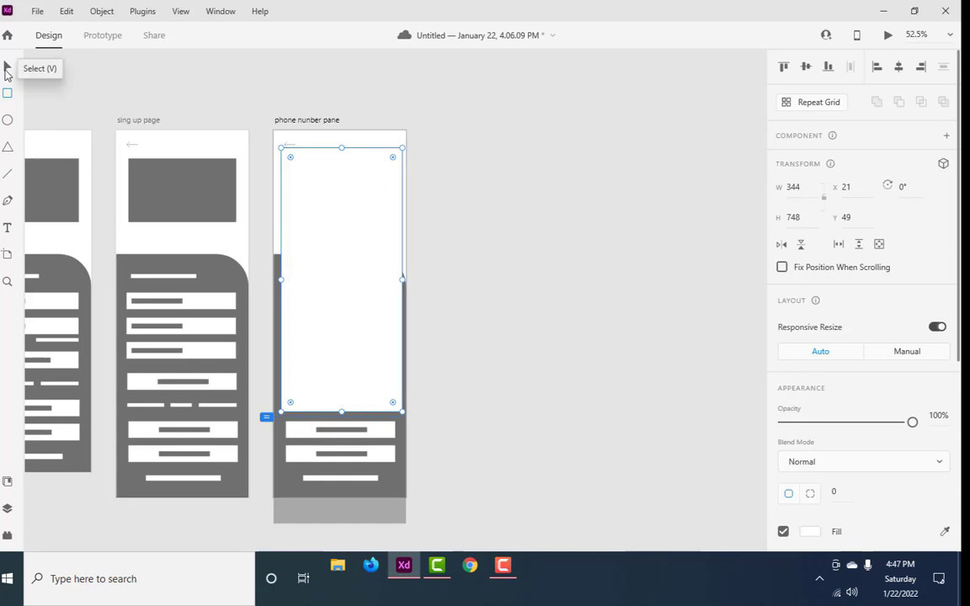
click(6, 70)
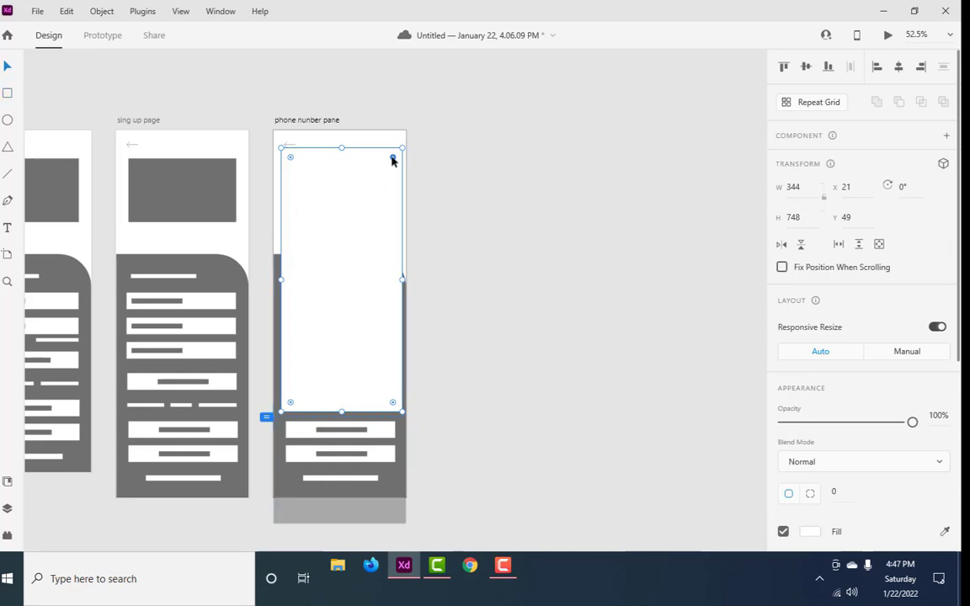
drag(393, 160, 383, 170)
click(590, 467)
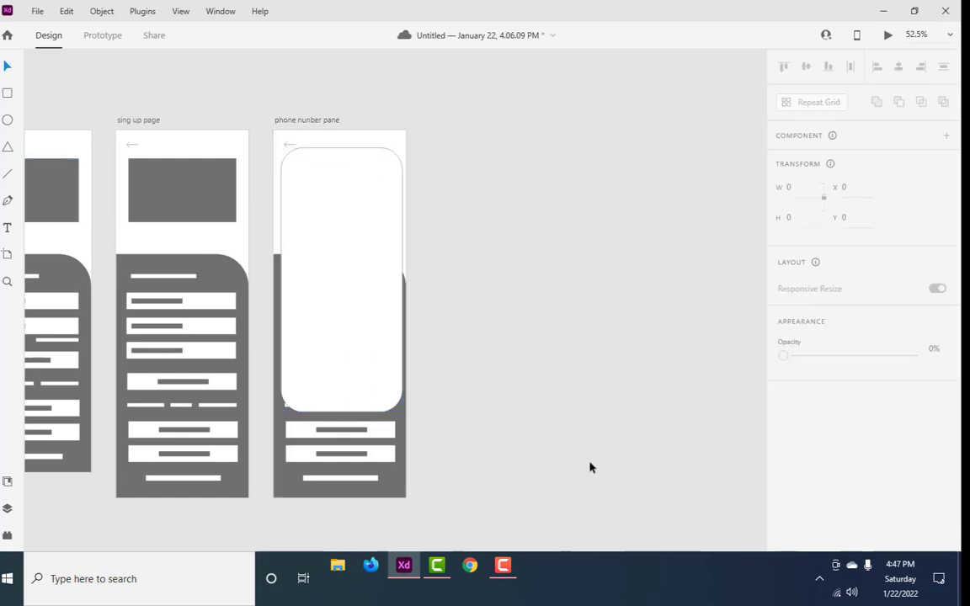
Step: Centre the white card horizontally on the artboard
click(349, 299)
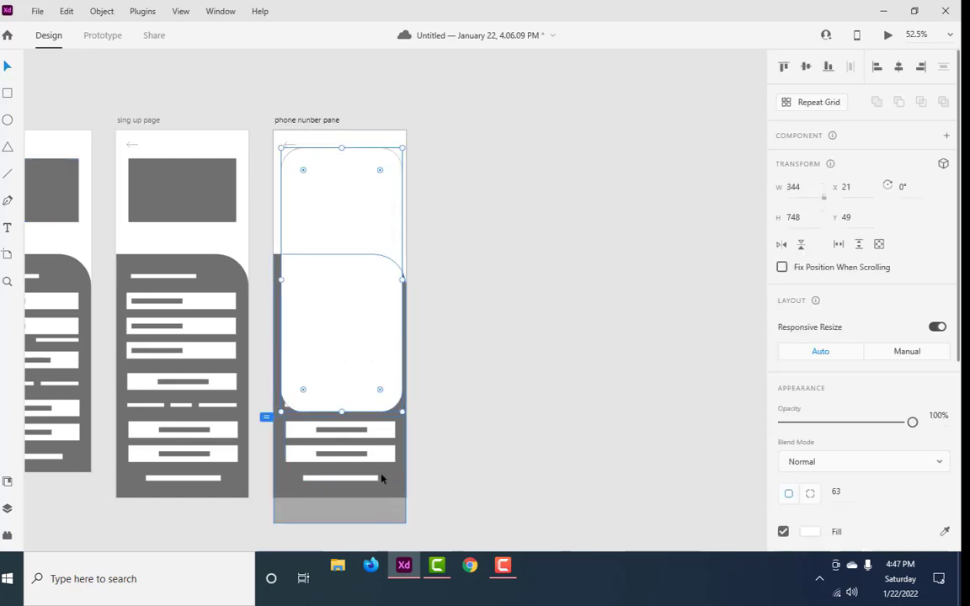
shift+click(380, 478)
click(325, 120)
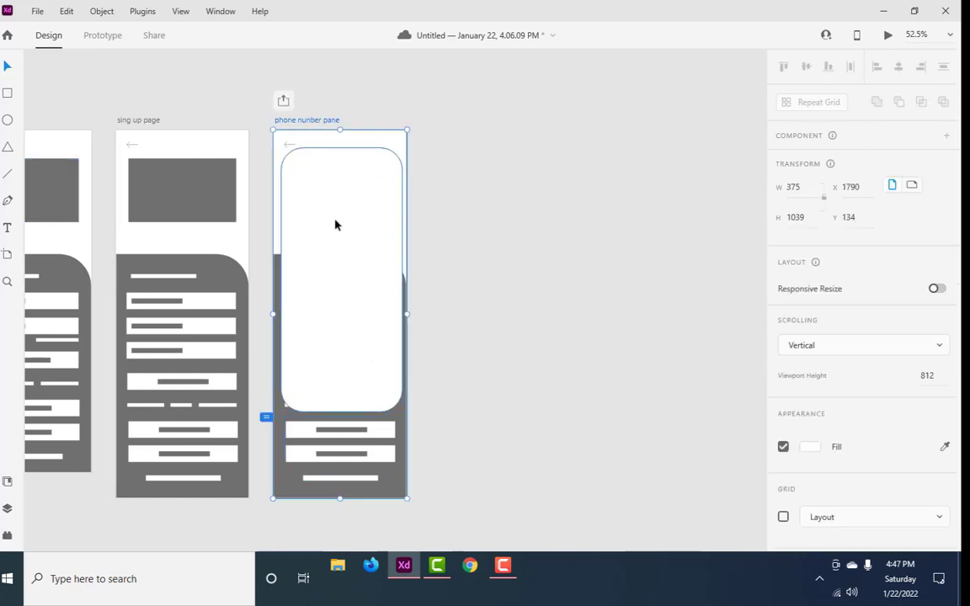
click(335, 223)
key(ctrl+z)
click(590, 463)
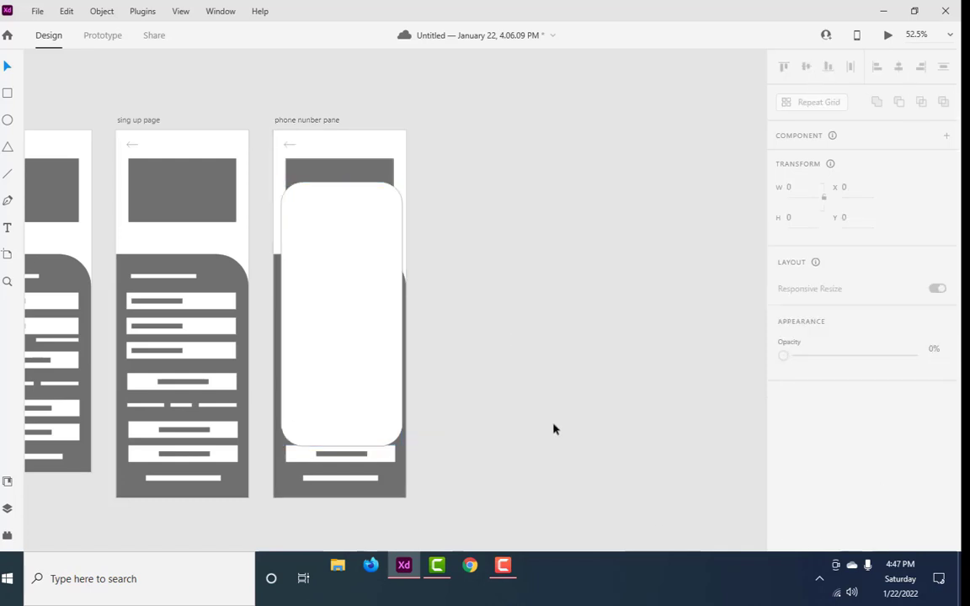
click(333, 312)
click(899, 68)
Step: Pull the grey background's bottom edge up to the artboard's bottom
scroll(320, 448, up, 2)
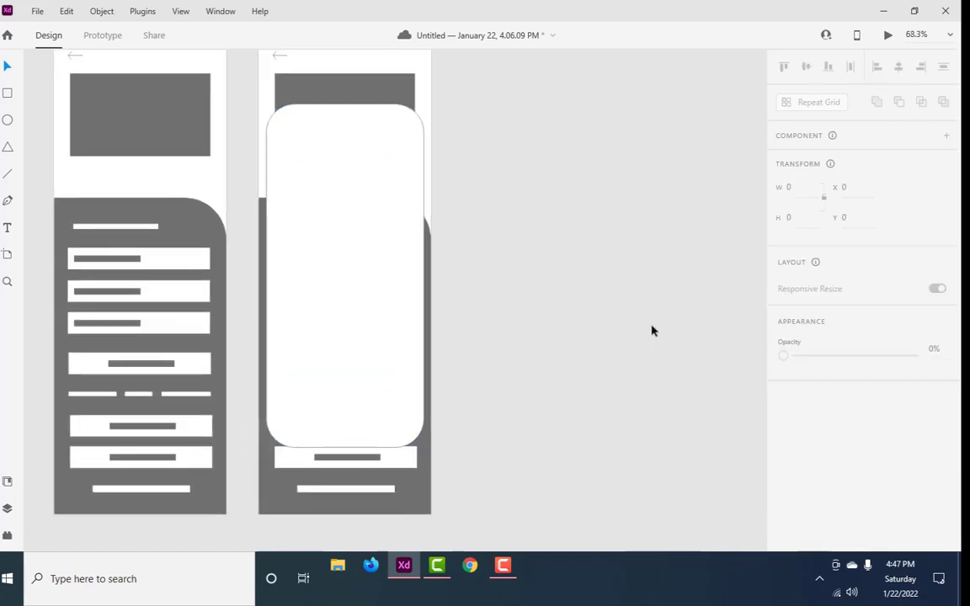
click(505, 450)
scroll(506, 449, down, 2)
click(344, 472)
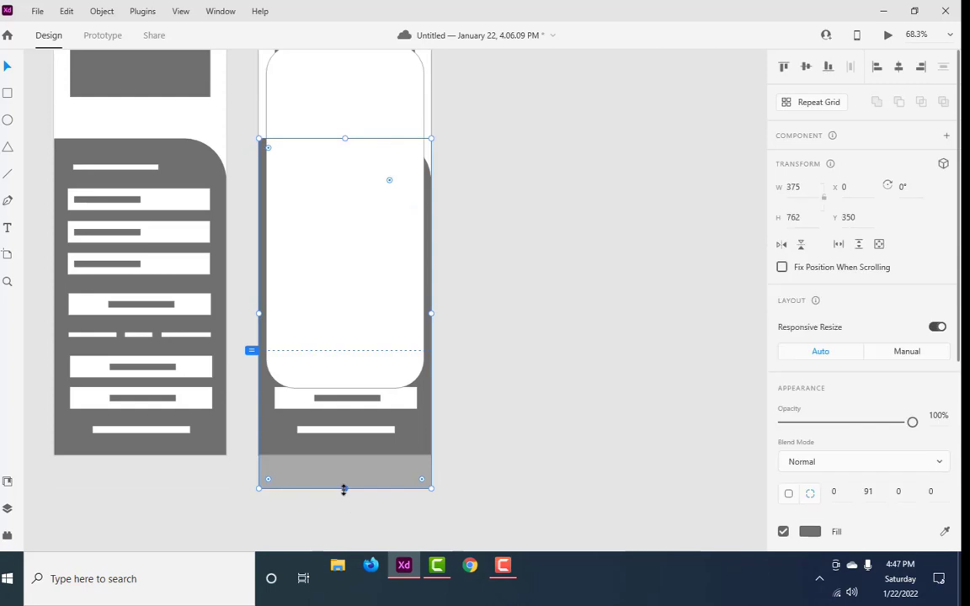
drag(343, 482, 349, 455)
click(527, 349)
drag(527, 349, 560, 481)
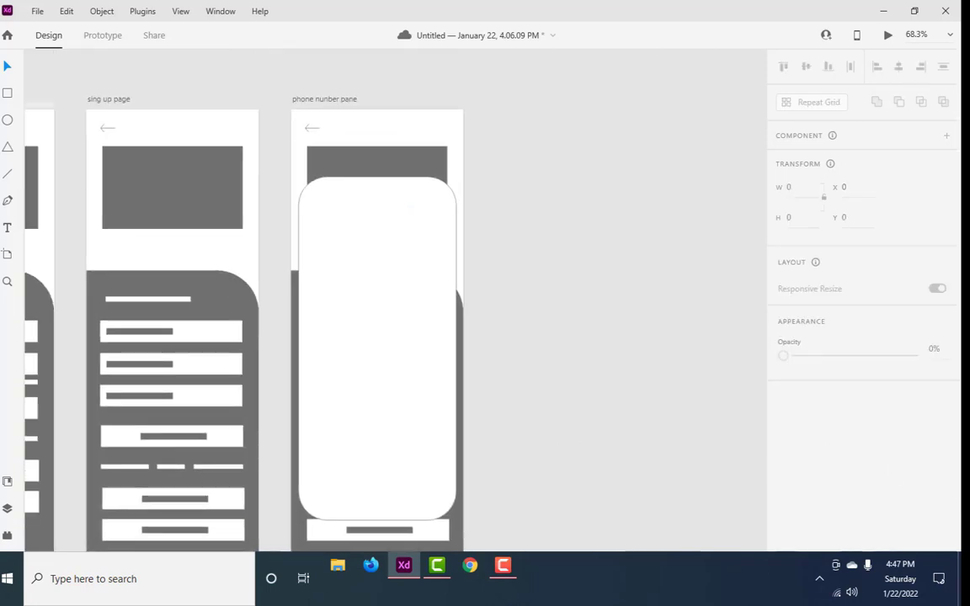
Step: Draw a 311×240 grey image placeholder near the top of the white card
key(r)
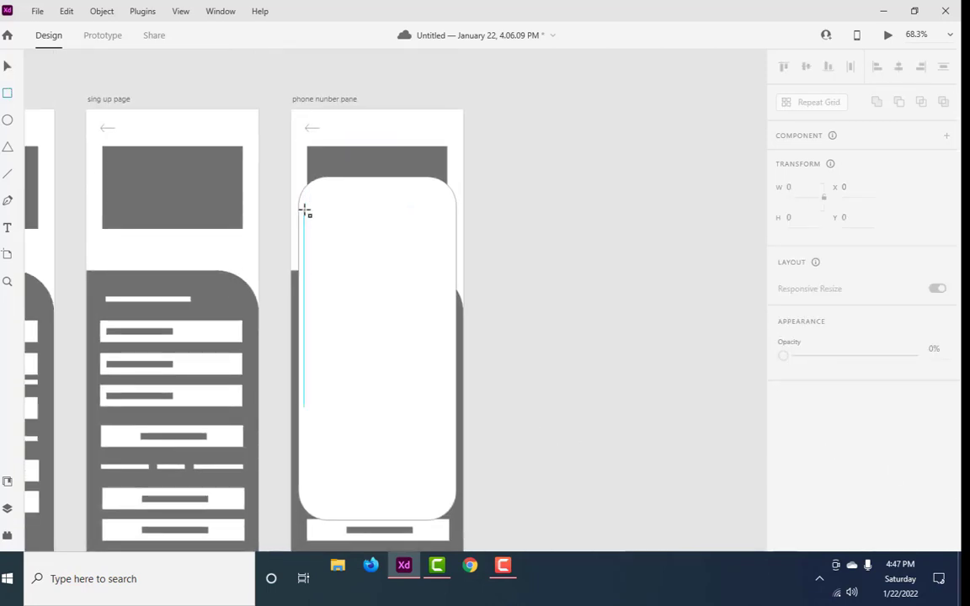
drag(304, 210, 447, 320)
scroll(842, 379, down, 3)
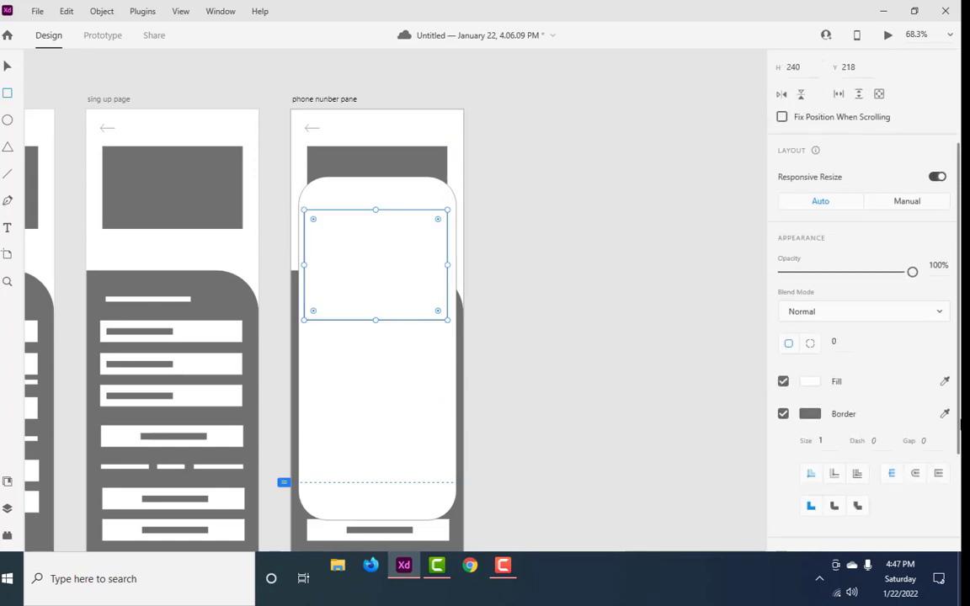
click(810, 413)
key(v)
click(327, 202)
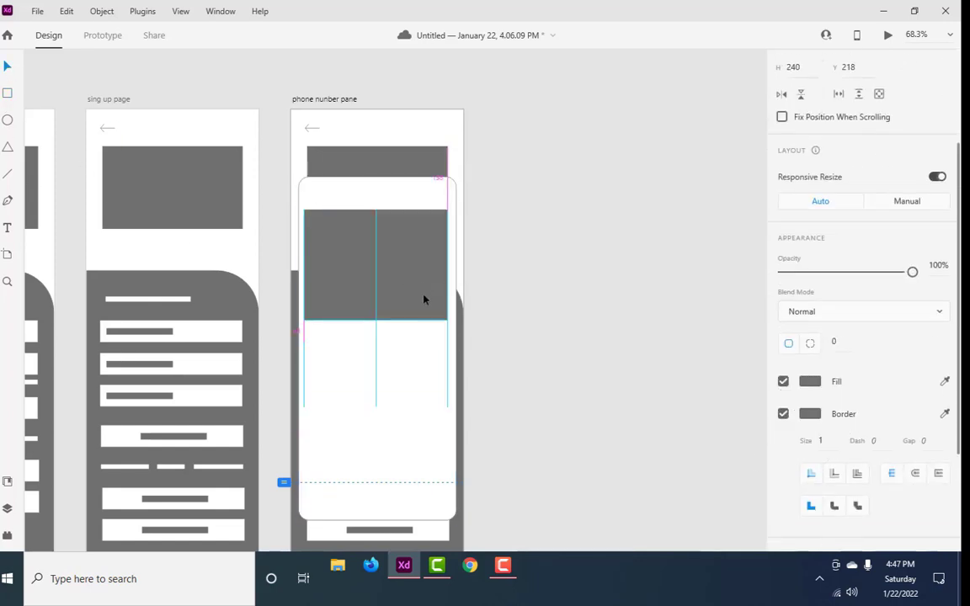
drag(424, 298, 424, 281)
scroll(876, 100, up, 2)
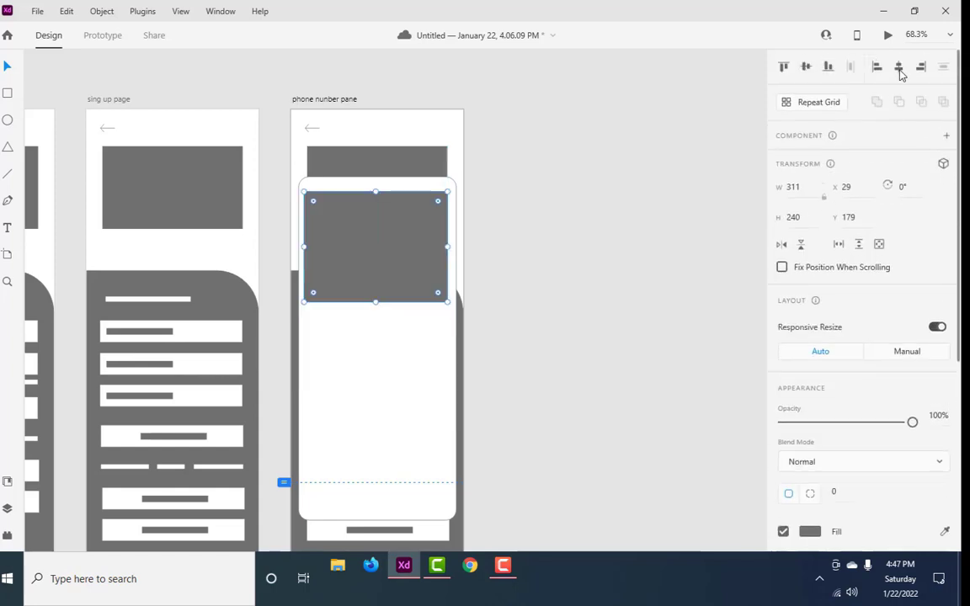
Step: Draw a thin bar beneath the image placeholder
click(389, 408)
click(505, 346)
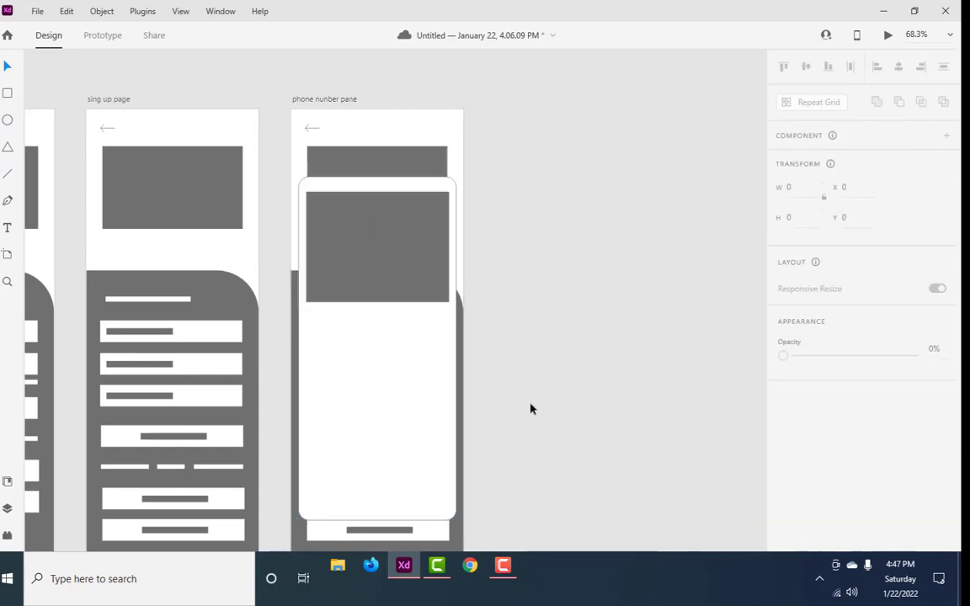
key(r)
drag(320, 321, 422, 332)
scroll(861, 507, down, 2)
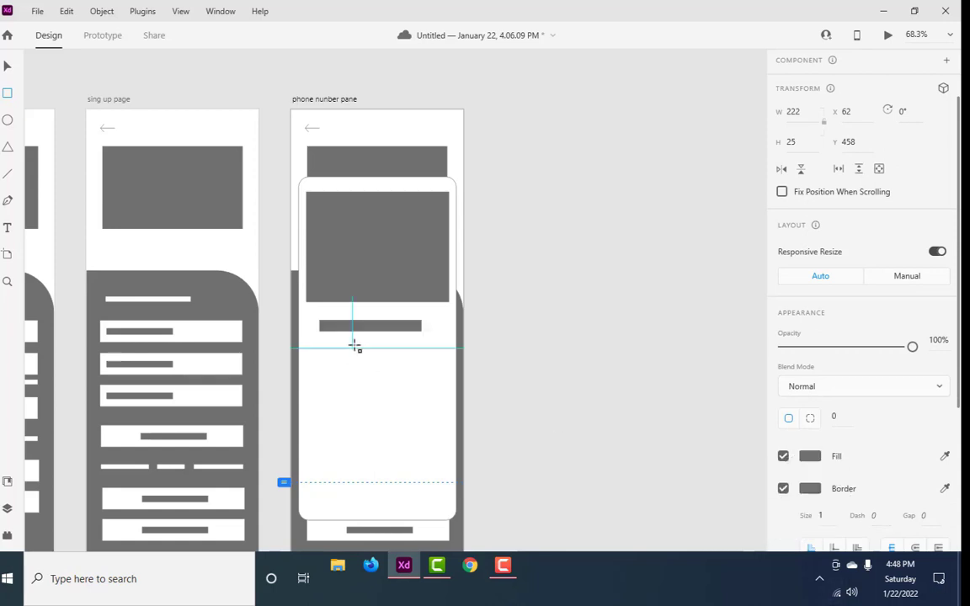
Step: Reposition the thin bar, widening it leftward and making it slightly taller
key(v)
mouse_move(397, 326)
mouse_down()
mouse_move(394, 346)
mouse_move(439, 345)
mouse_up()
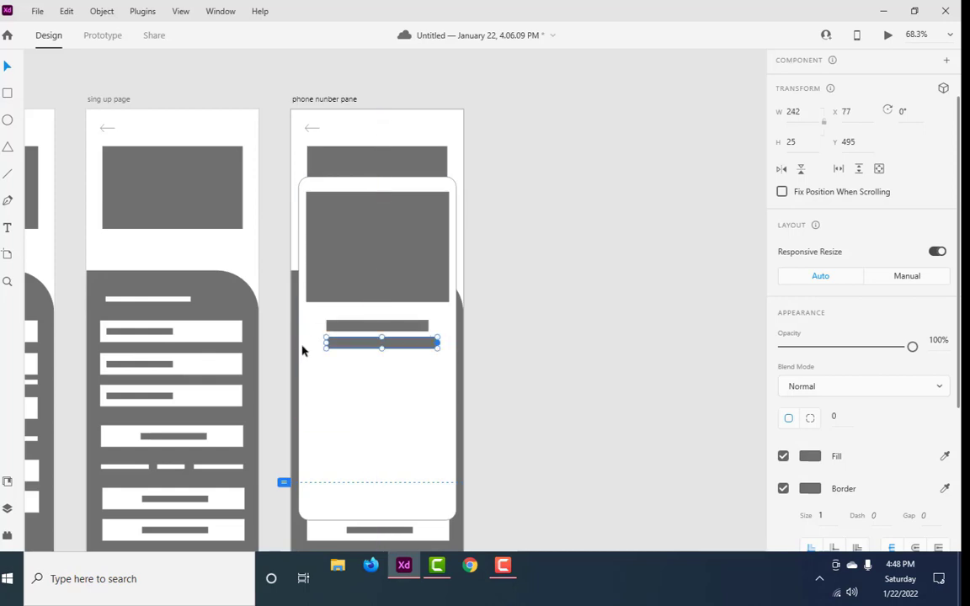
drag(325, 344, 313, 344)
drag(377, 348, 376, 353)
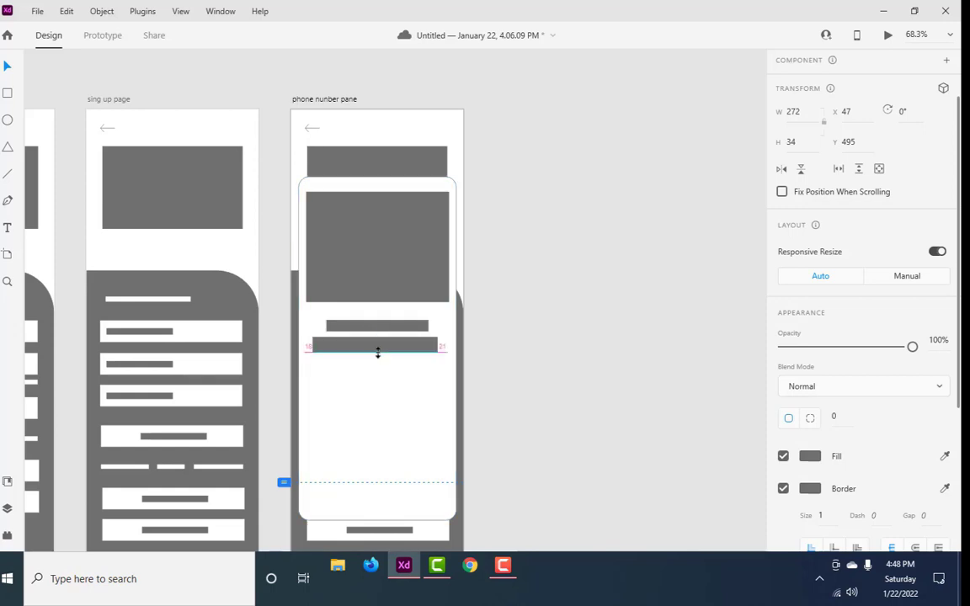
scroll(377, 357, down, 1)
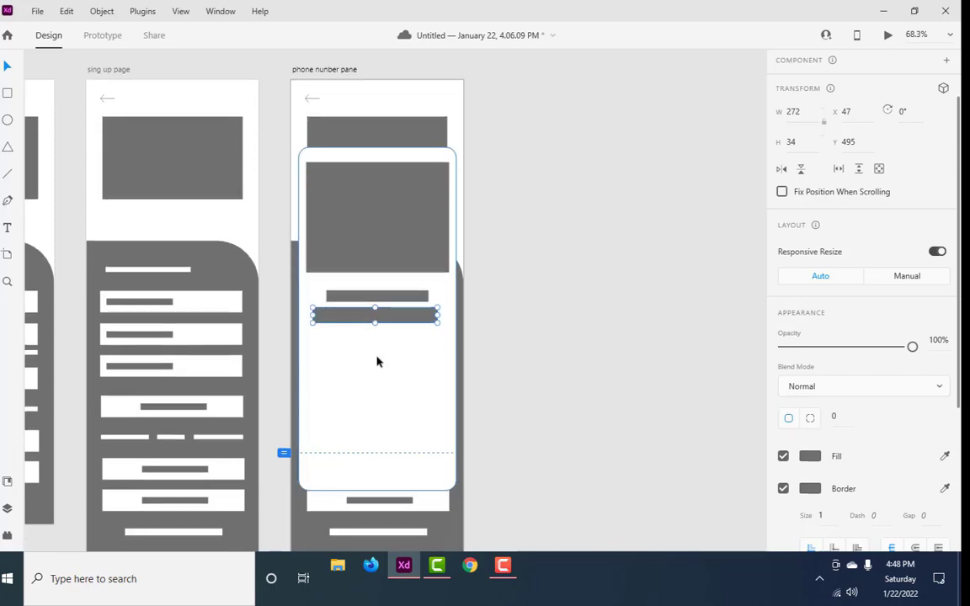
Step: Draw another bar, match its fill to the grey bars, and copy it below
click(8, 95)
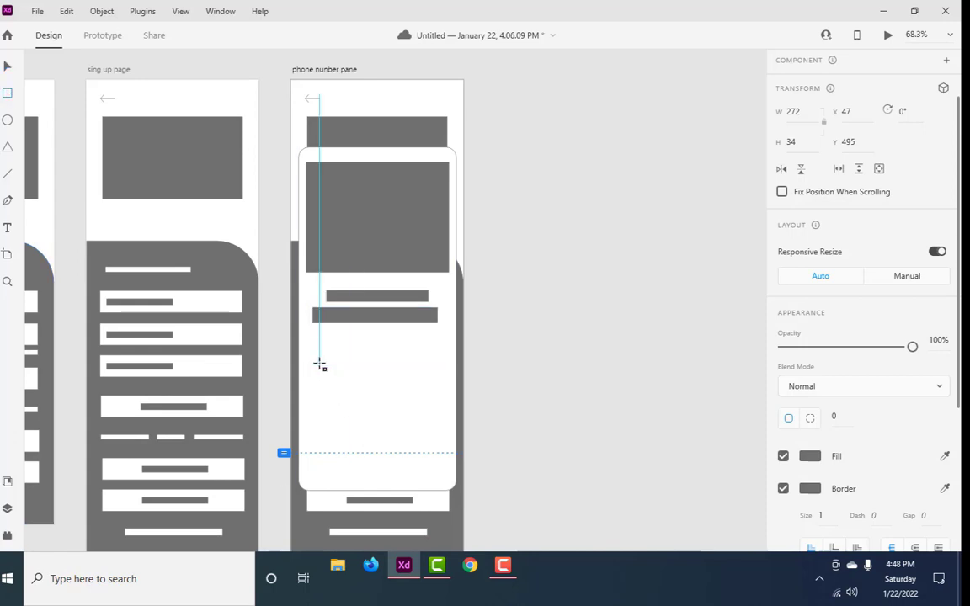
drag(320, 364, 440, 351)
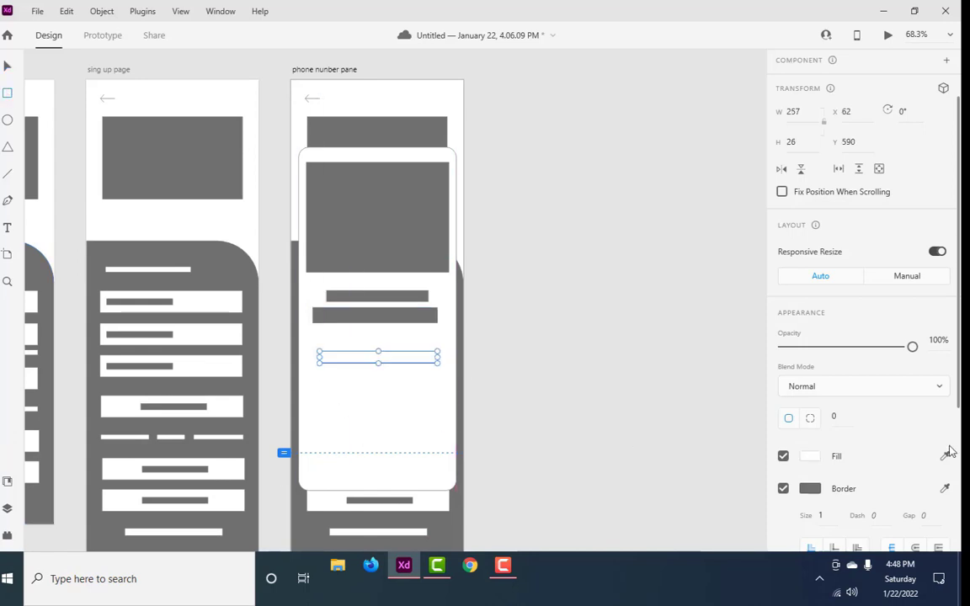
scroll(947, 385, down, 2)
click(945, 380)
click(374, 315)
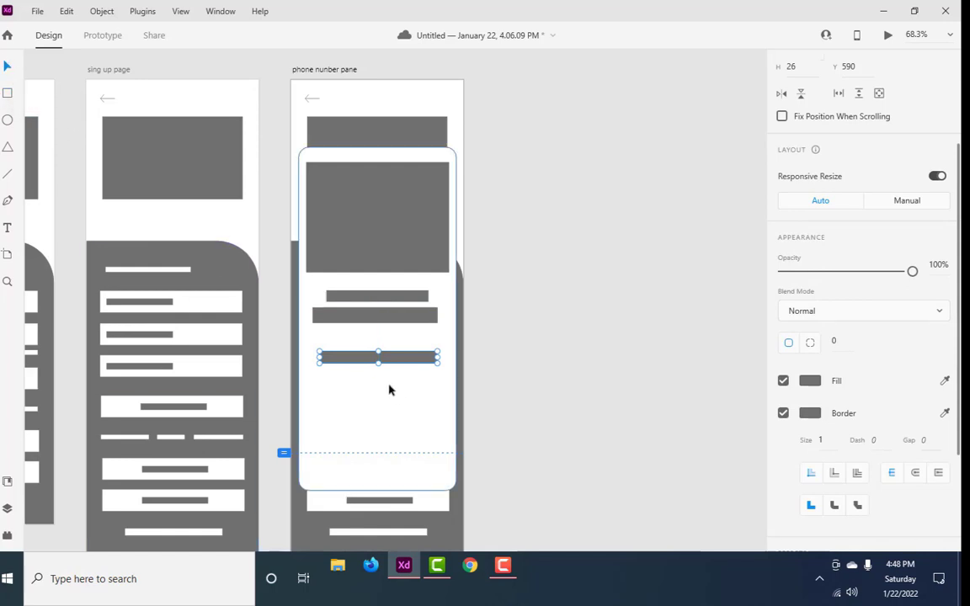
mouse_move(394, 362)
mouse_down()
mouse_move(394, 386)
mouse_move(377, 383)
mouse_up()
scroll(396, 408, up, 5)
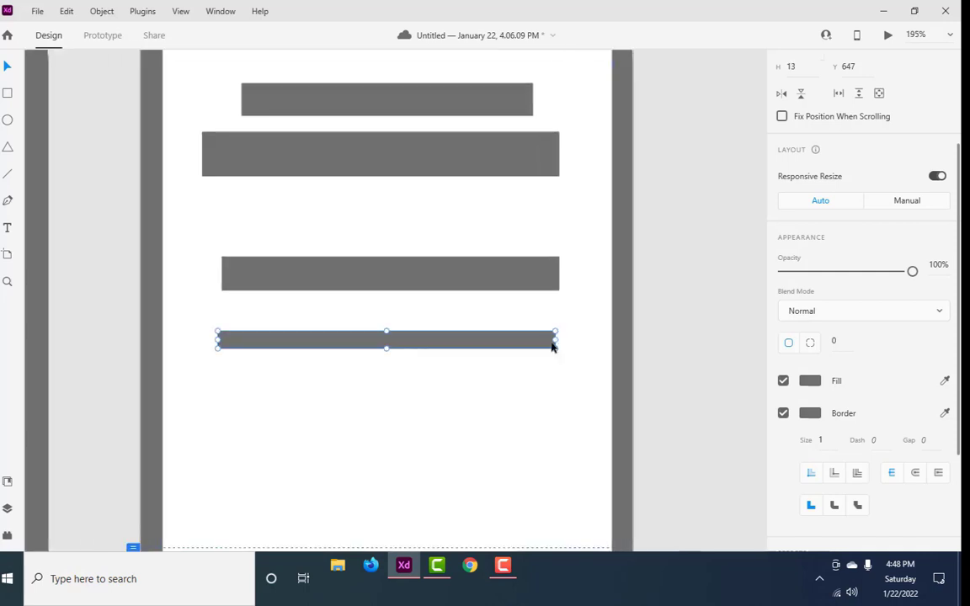
Step: Shorten the lower bar, then copy it beneath as a wide 9-high divider line
drag(553, 340, 470, 340)
mouse_move(217, 340)
mouse_down()
mouse_move(337, 341)
mouse_move(312, 341)
mouse_up()
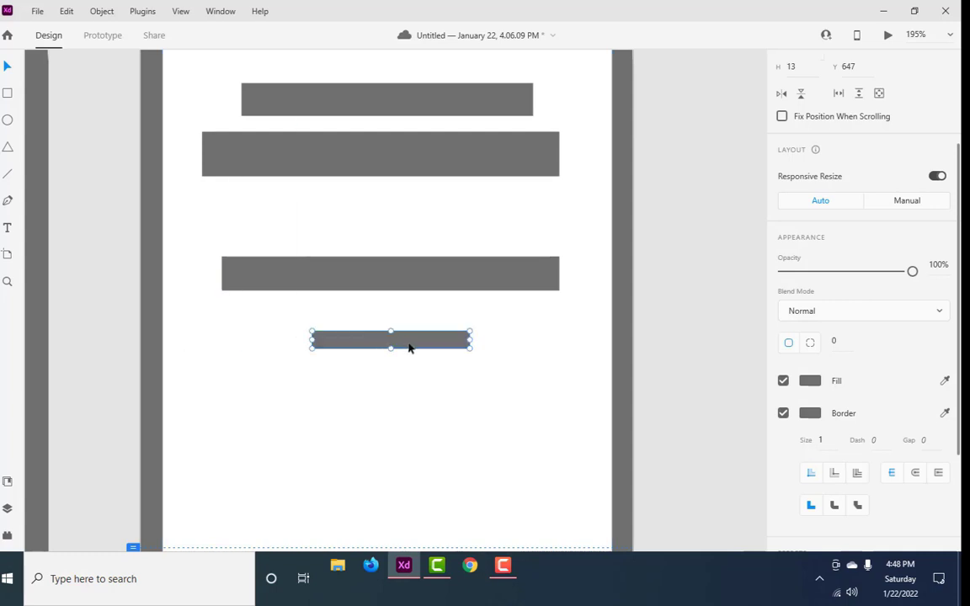
drag(410, 346, 408, 373)
drag(465, 364, 580, 364)
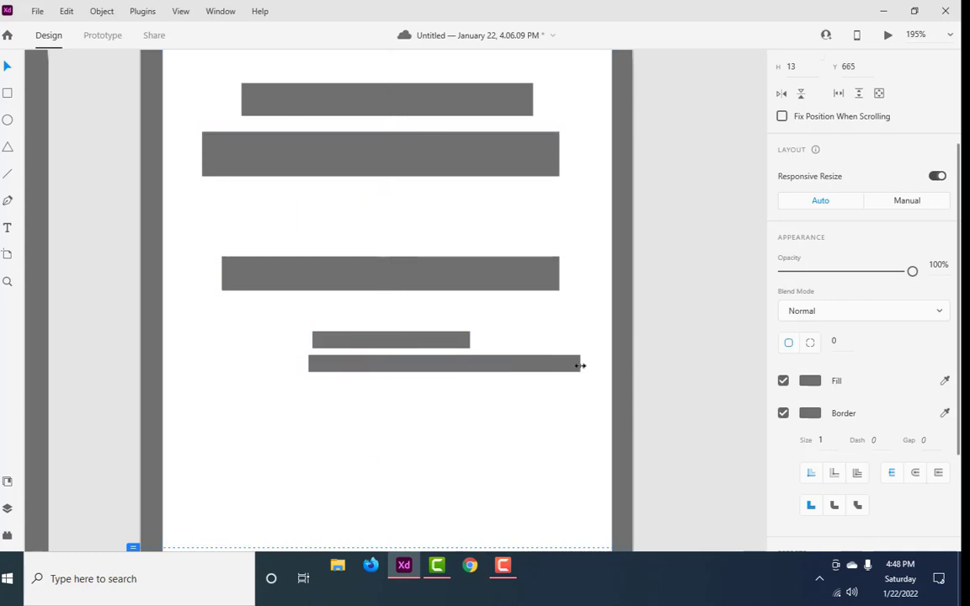
drag(308, 364, 198, 364)
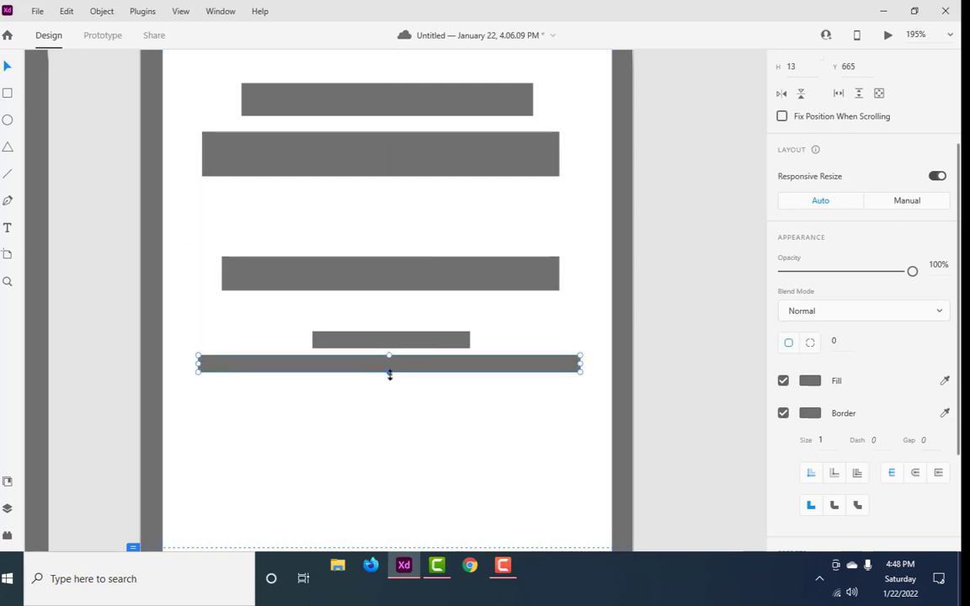
drag(389, 373, 389, 368)
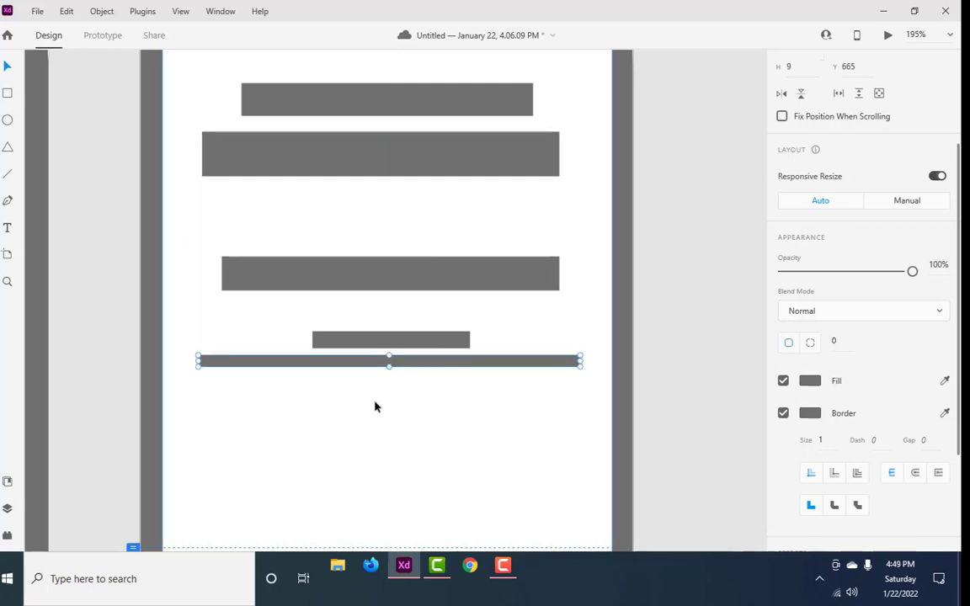
Step: Copy an input field from the sign-up artboard onto the phone-number card below the divider
click(375, 405)
scroll(377, 405, down, 5)
scroll(246, 397, up, 2)
click(247, 397)
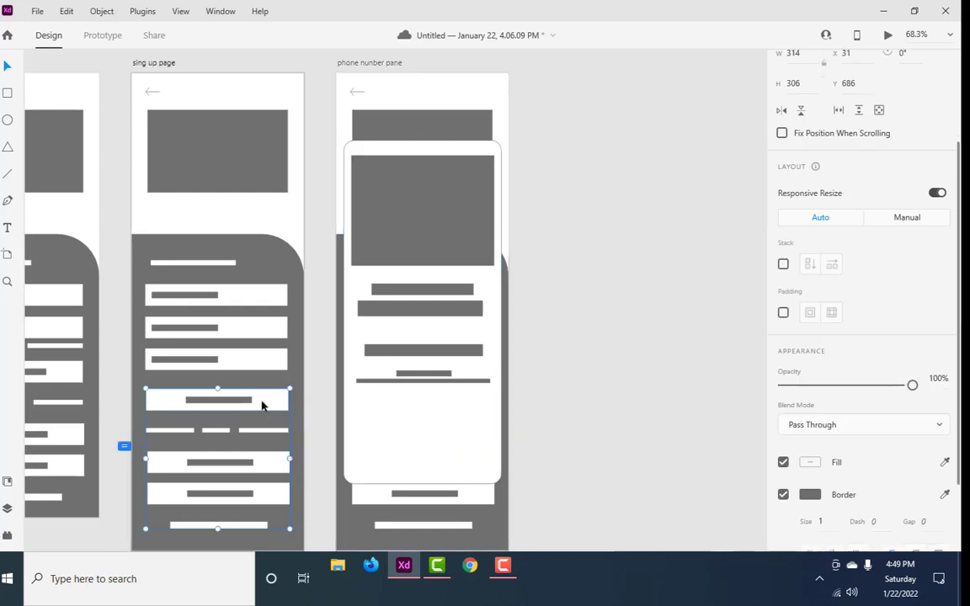
click(256, 368)
click(206, 362)
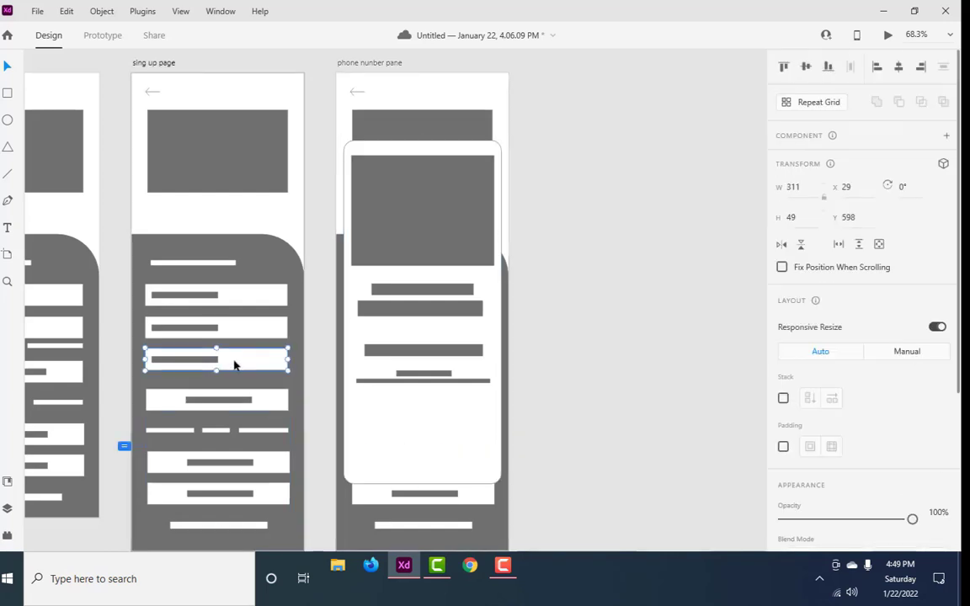
drag(234, 364, 459, 433)
Step: Fill the copied field with the sampled grey and make its inner label line white
scroll(943, 383, down, 3)
click(945, 367)
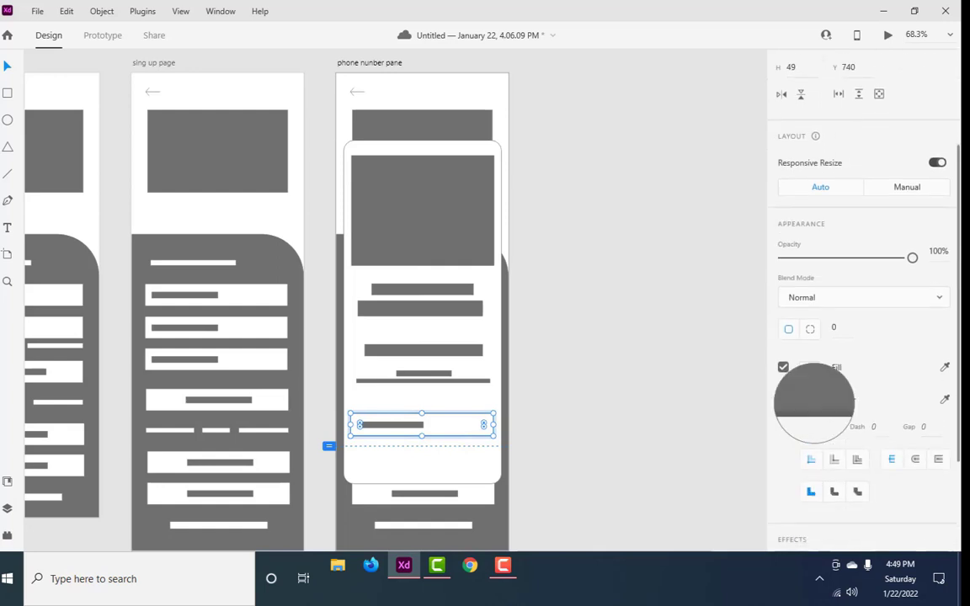
click(810, 399)
double_click(387, 427)
click(810, 367)
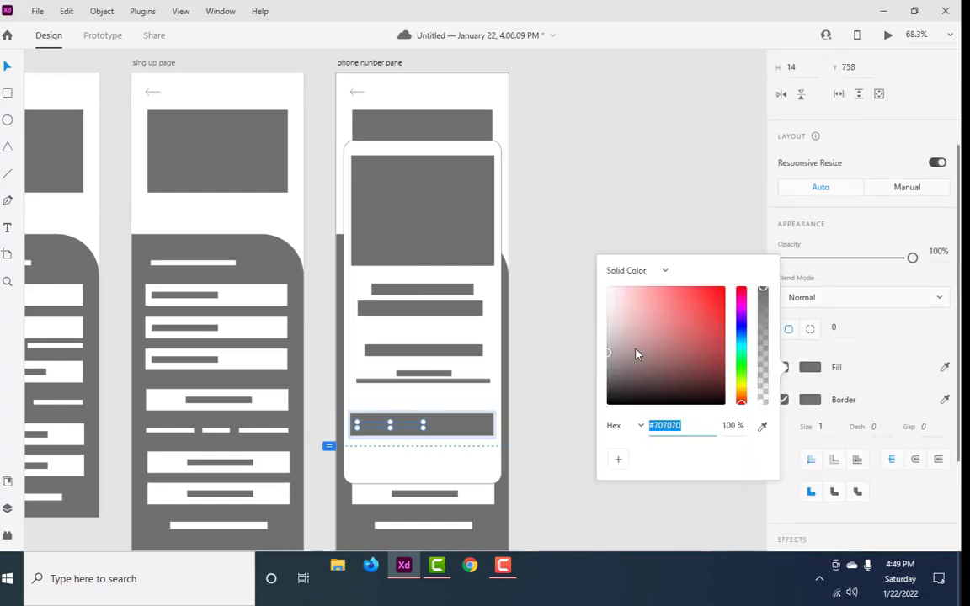
click(762, 425)
click(557, 440)
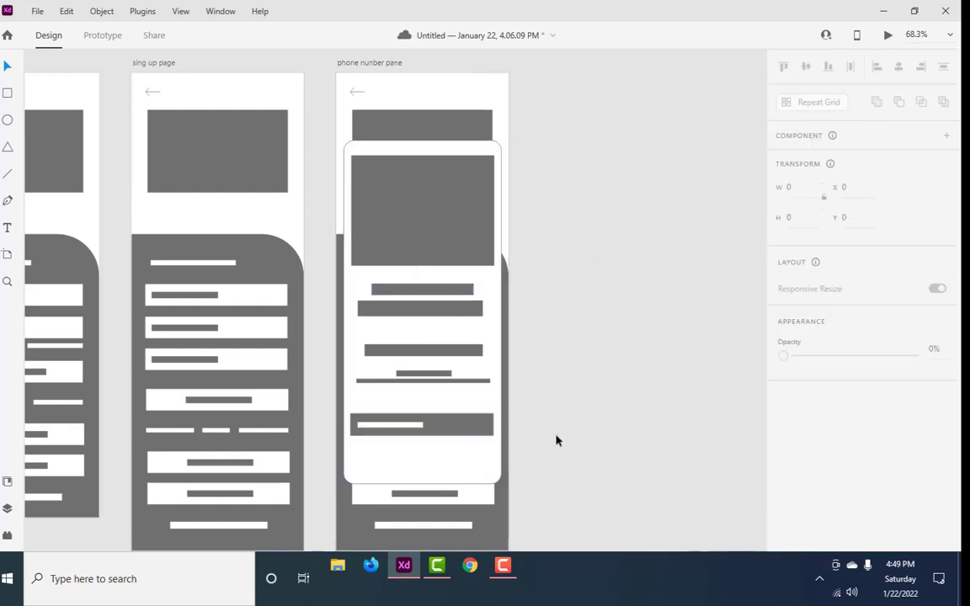
Step: Centre the white label line in the grey button and move the button up toward the divider
scroll(534, 472, up, 2)
click(340, 415)
double_click(370, 418)
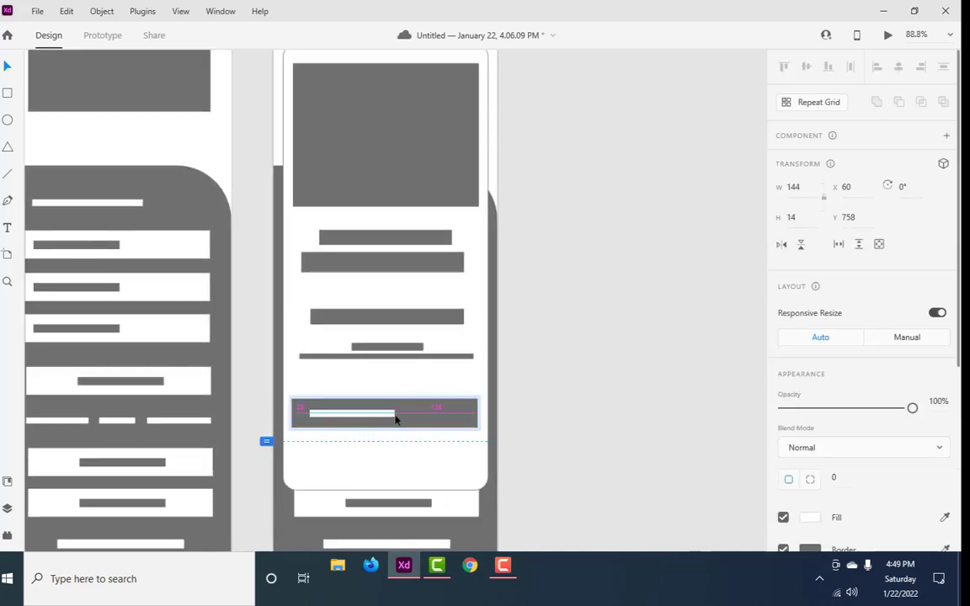
drag(405, 421, 402, 421)
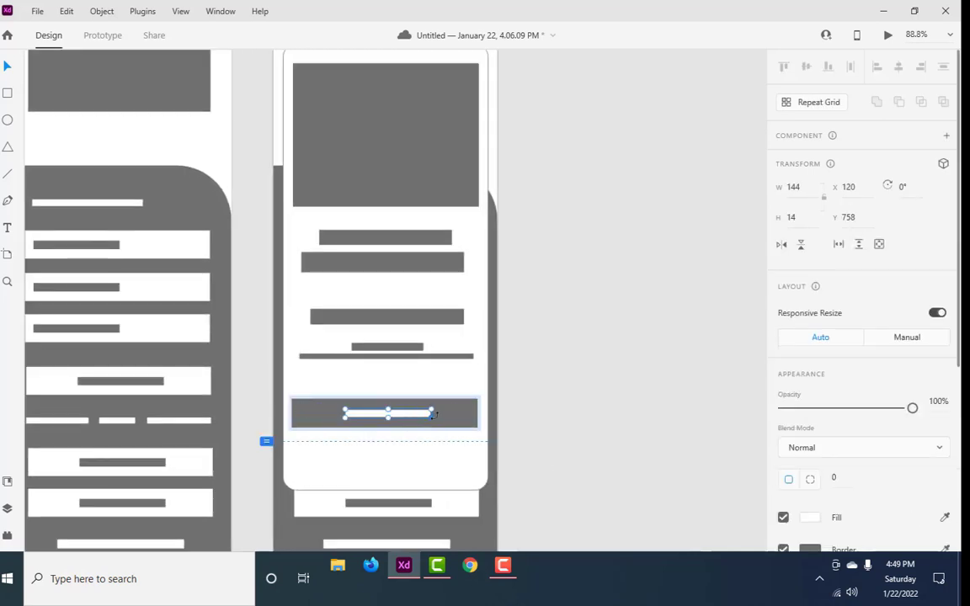
shift+click(459, 420)
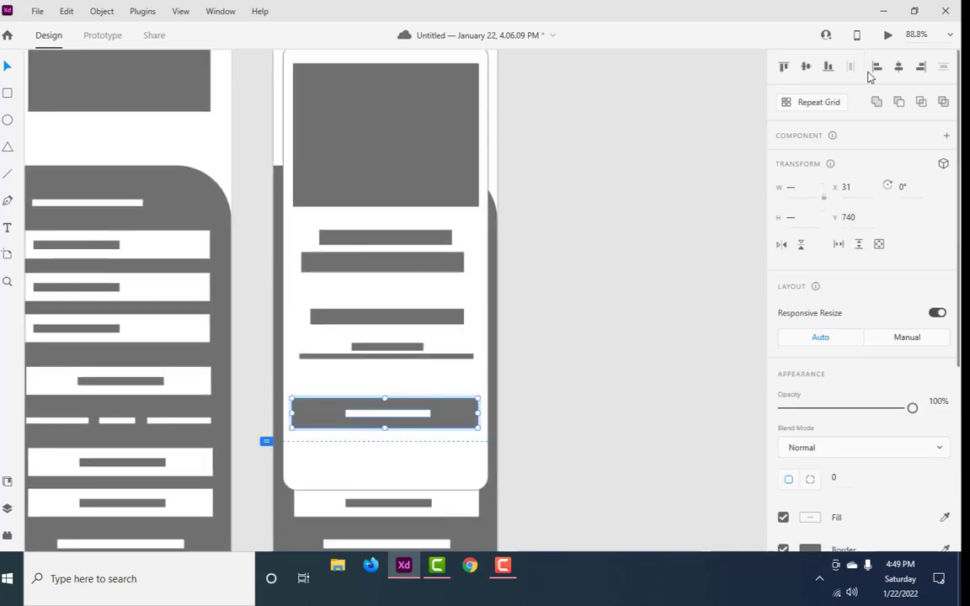
click(600, 364)
drag(392, 412, 394, 403)
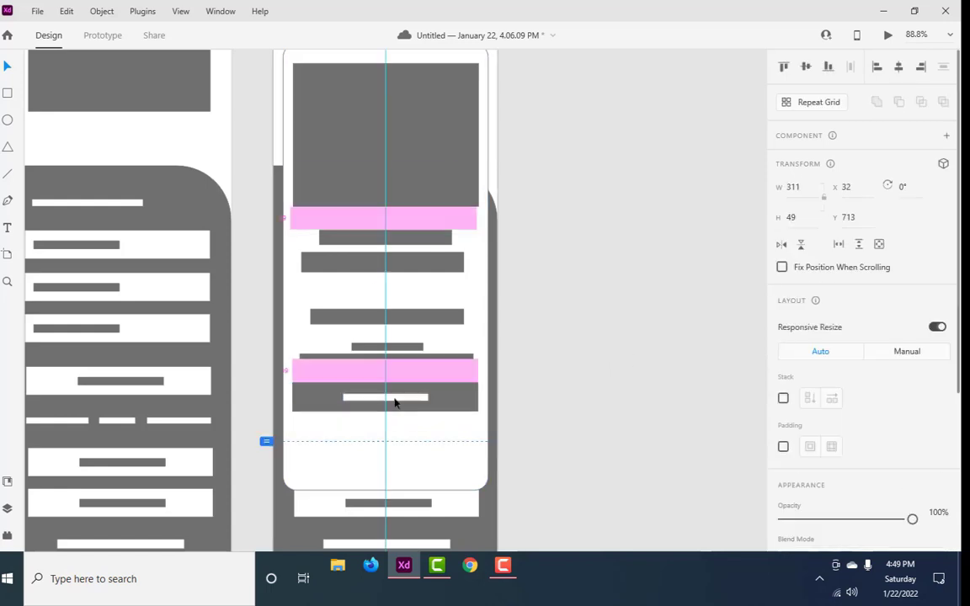
click(385, 476)
ctrl+scroll(598, 476, down, 2)
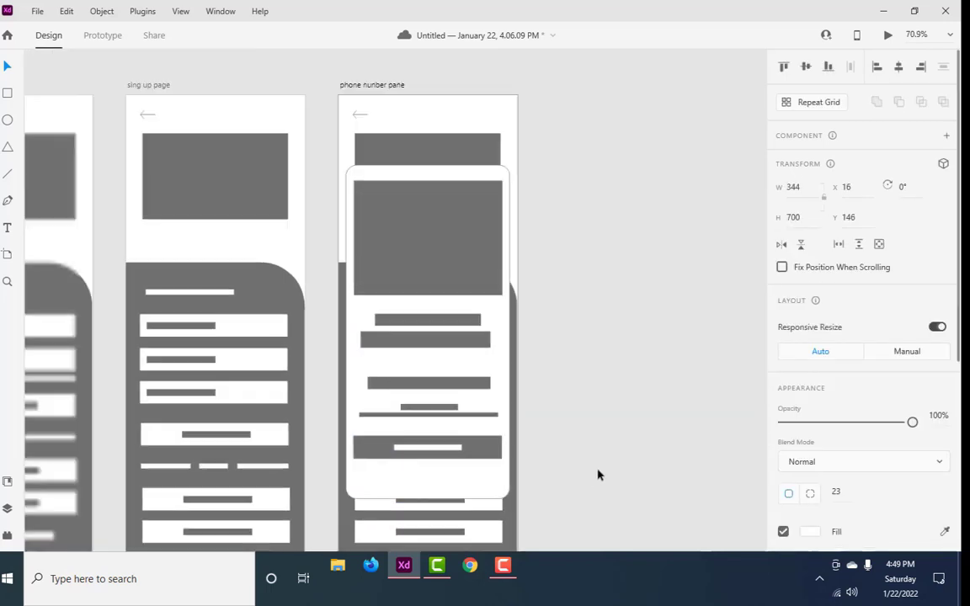
scroll(320, 478, right, 3)
Step: Shorten the white card, group its elements and move the group off the artboard
drag(314, 462, 314, 459)
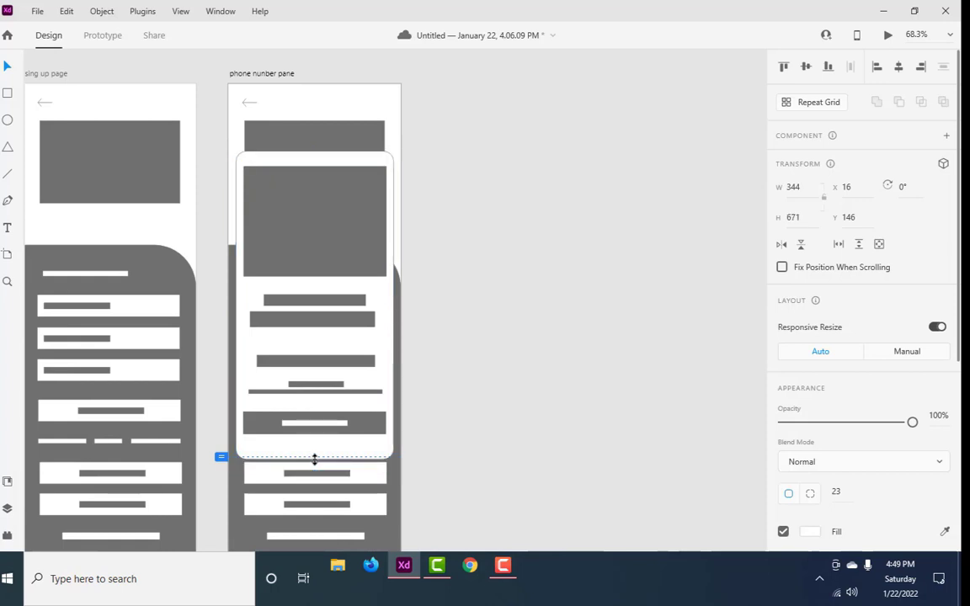
click(511, 402)
ctrl+scroll(496, 412, down, 5)
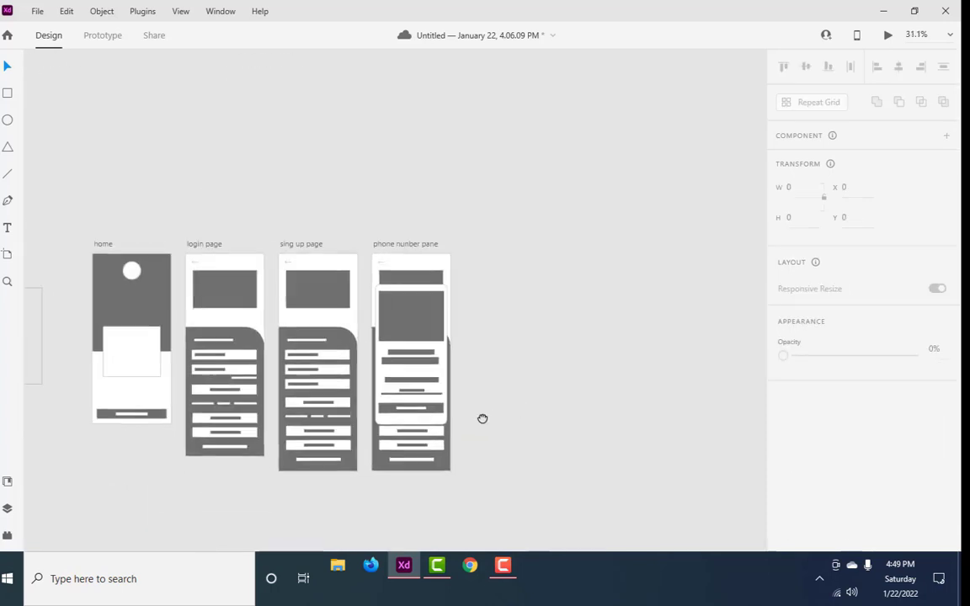
drag(482, 419, 420, 429)
scroll(421, 430, up, 3)
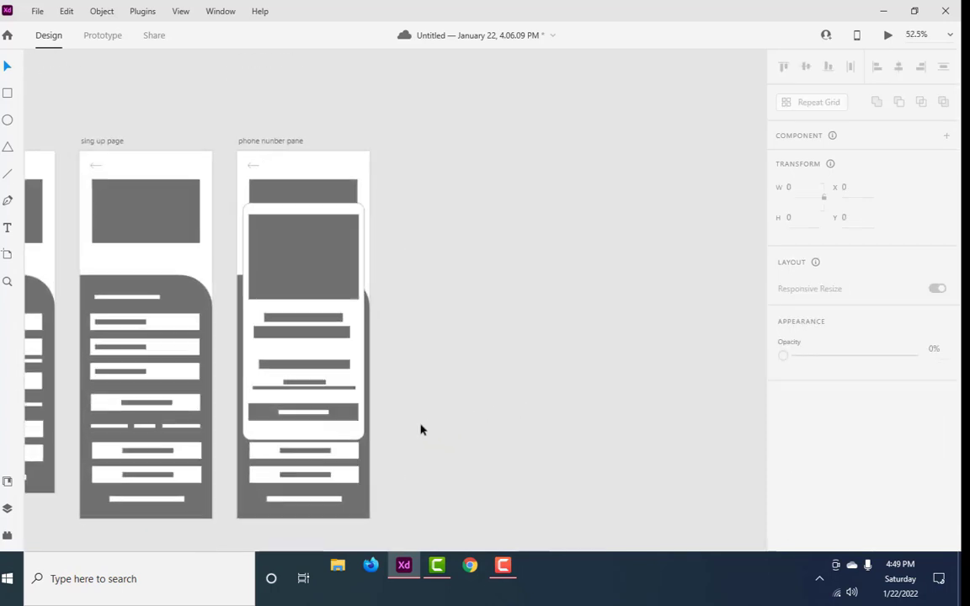
click(275, 231)
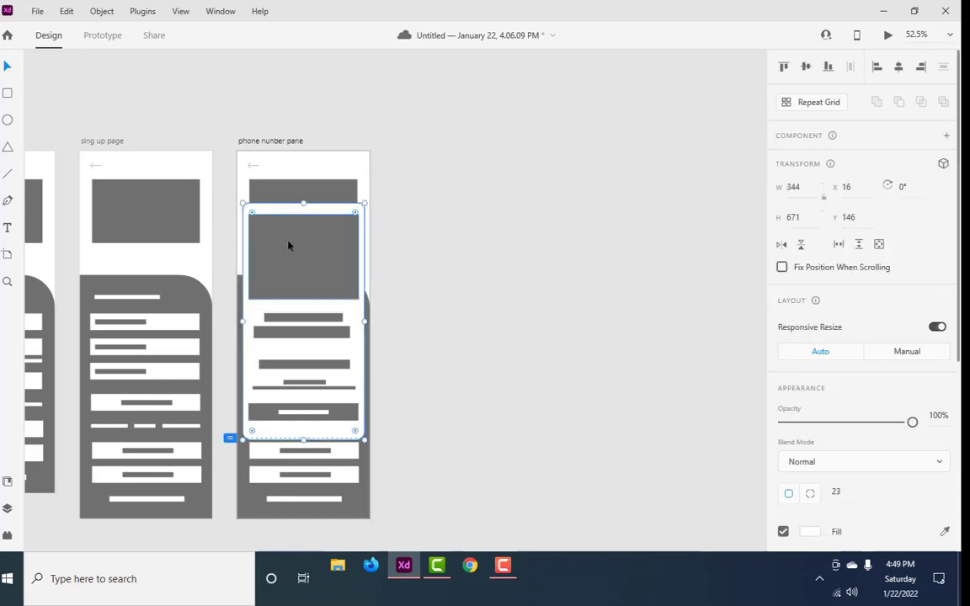
shift+click(287, 245)
click(494, 436)
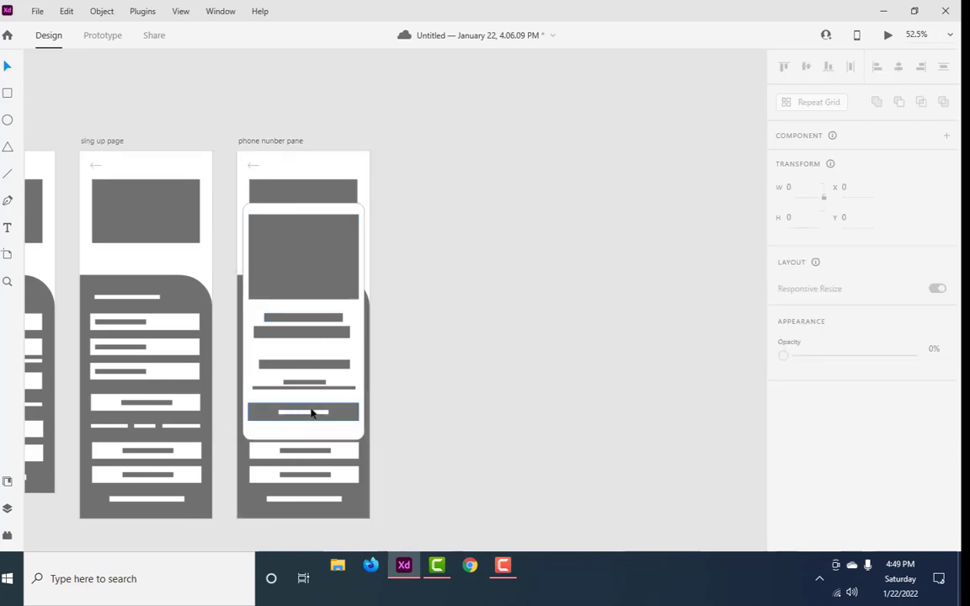
click(308, 419)
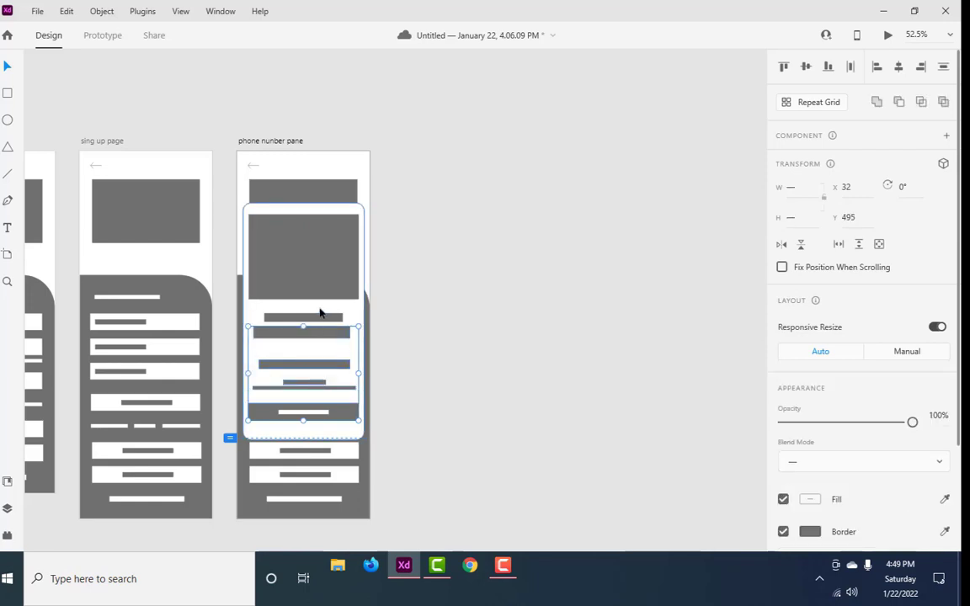
shift+click(308, 240)
key(ctrl+g)
drag(299, 279, 509, 328)
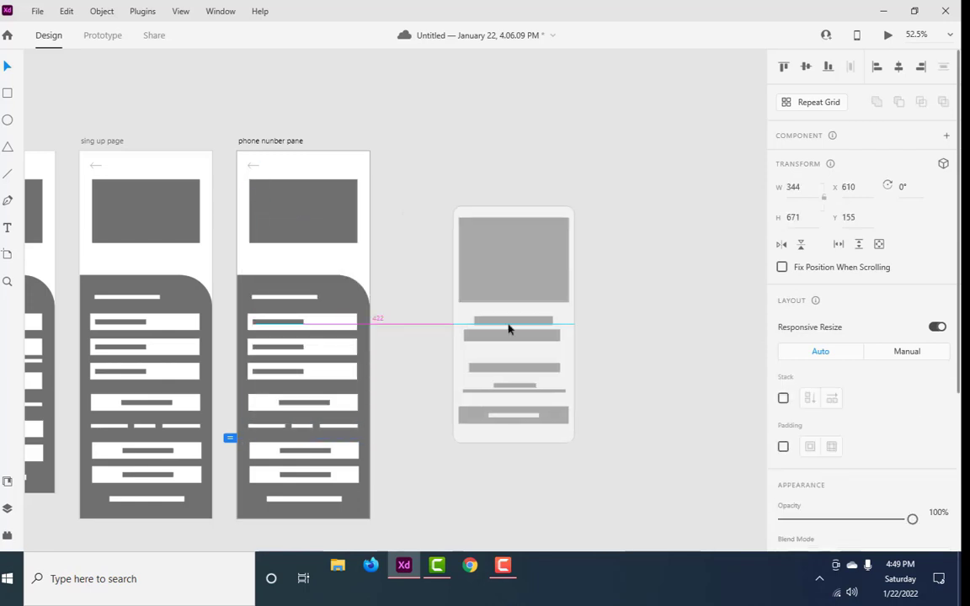
Step: Draw a full-artboard overlay rectangle filled #000000 at about 60% opacity
scroll(429, 476, up, 1)
scroll(505, 463, up, 1)
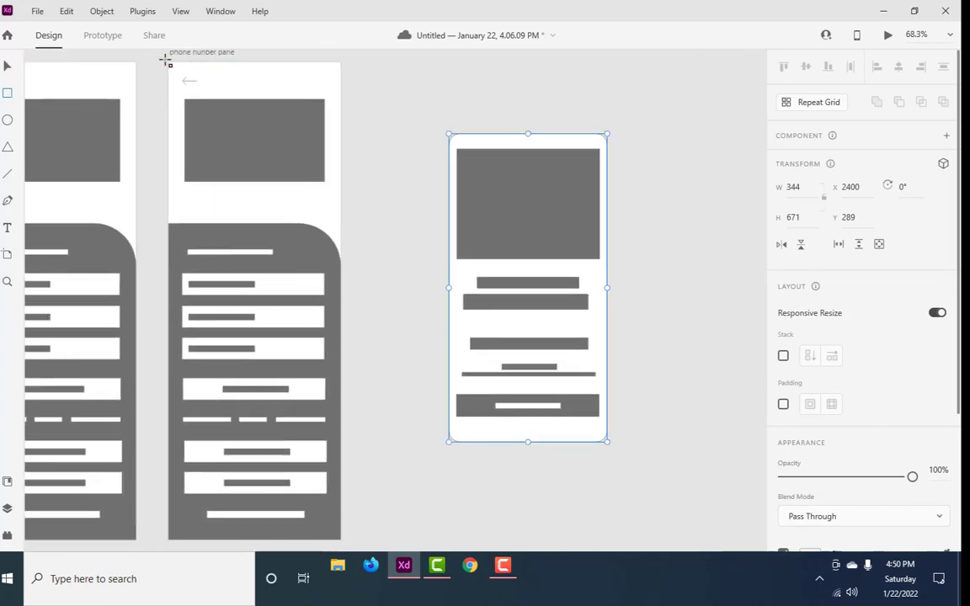
drag(167, 61, 341, 539)
scroll(814, 384, down, 2)
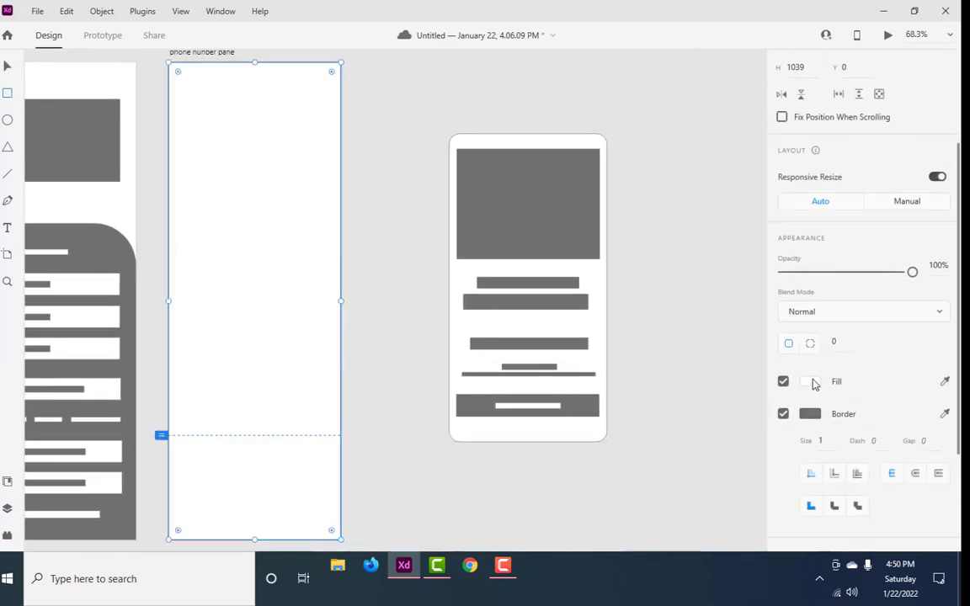
click(809, 382)
text(000000)
drag(912, 272, 841, 272)
key(Escape)
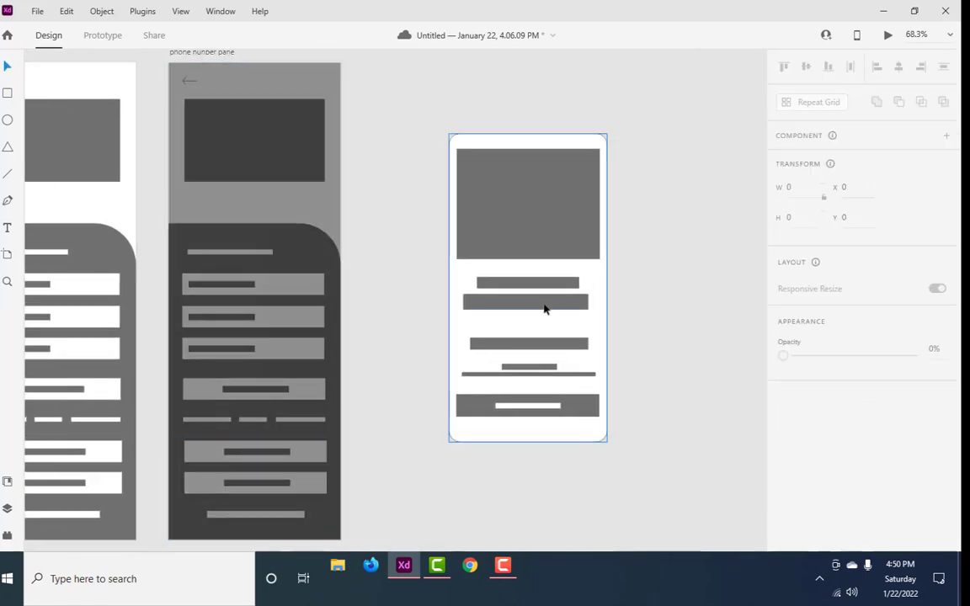
Step: Move the card back onto the phone artboard and centre it vertically over the overlay
drag(544, 309, 272, 338)
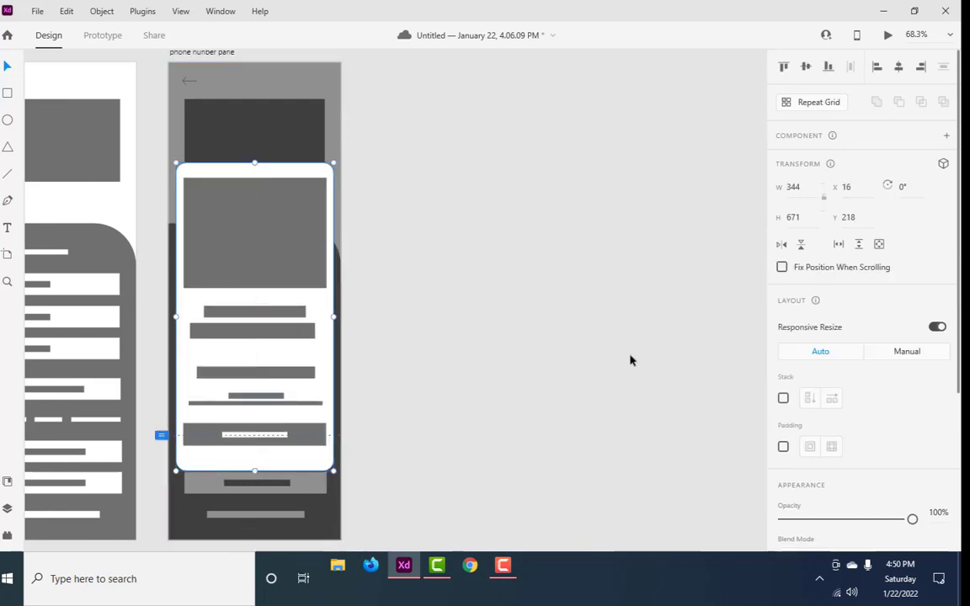
click(806, 70)
click(416, 399)
ctrl+scroll(390, 358, down, 3)
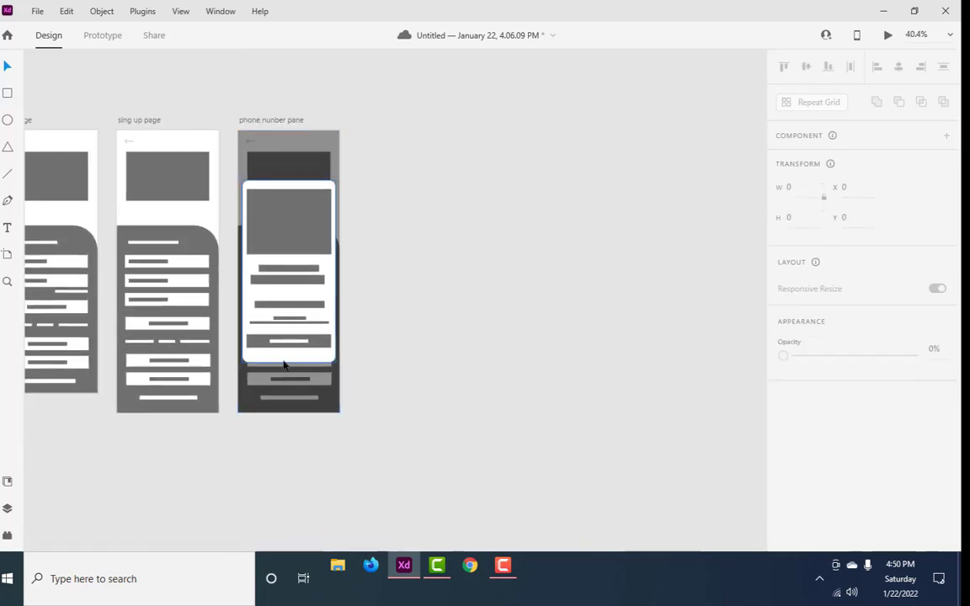
scroll(390, 358, up, 2)
scroll(390, 358, right, 2)
click(143, 110)
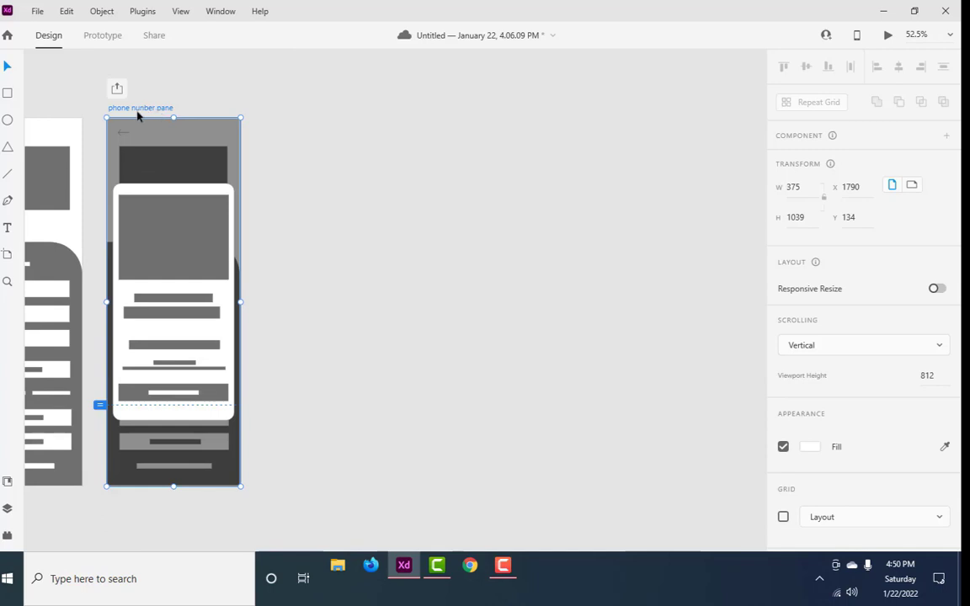
Step: Rename the 'phone nunber pane' artboard so it ends in 'page' instead of 'pane'
double_click(139, 110)
click(177, 108)
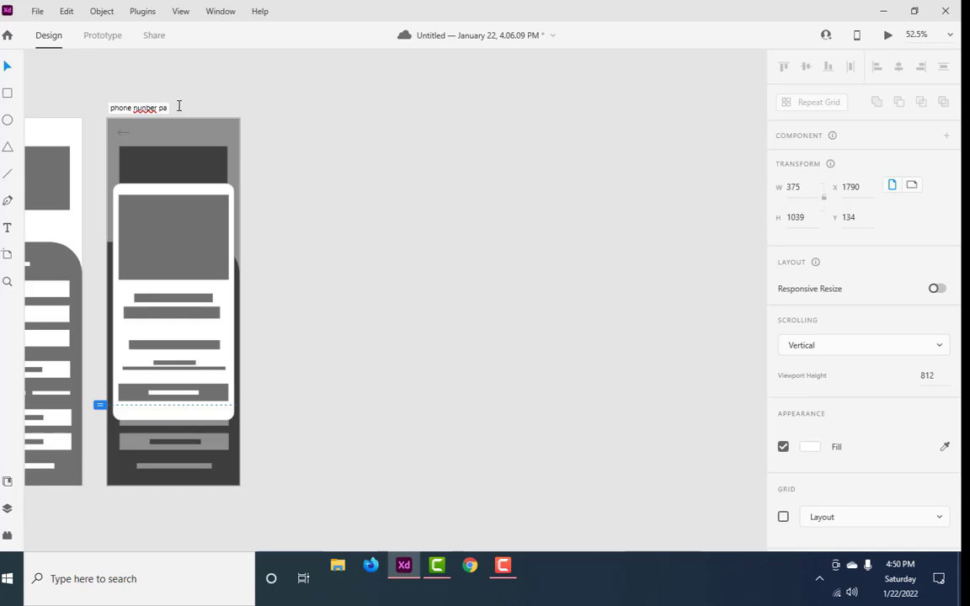
key(Return)
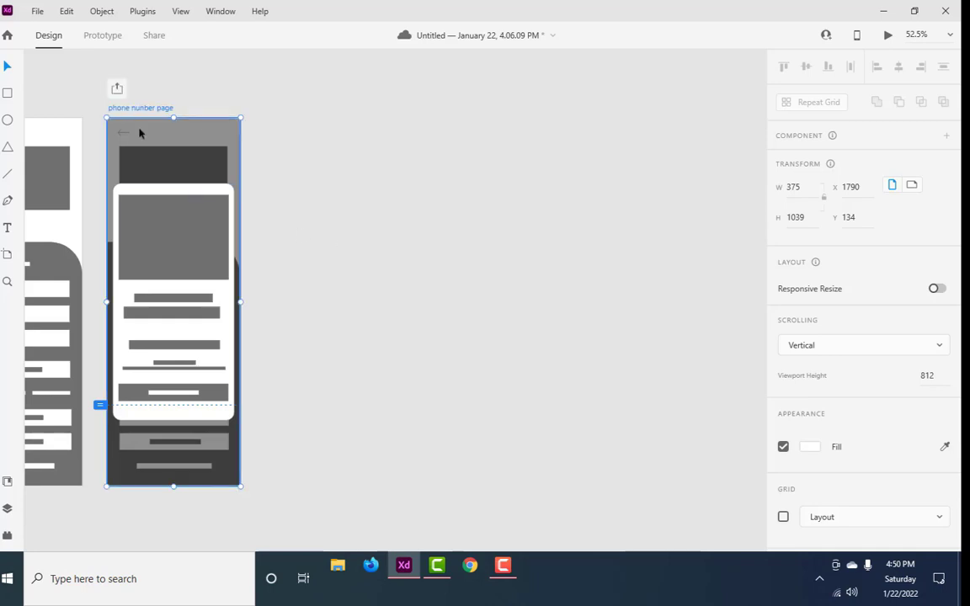
Step: Duplicate the phone-number artboard and name the copy 'otp'
key(ctrl+d)
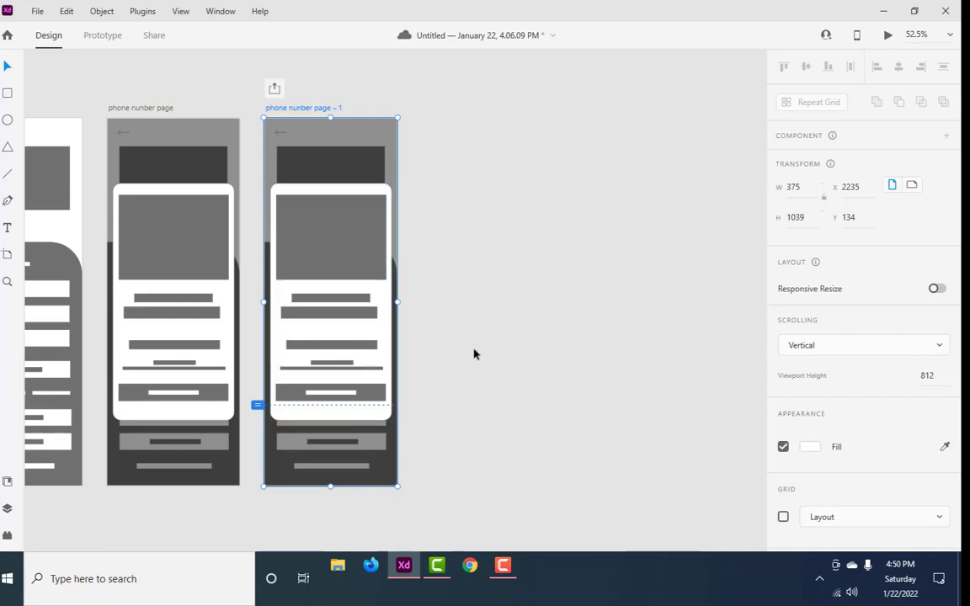
double_click(314, 108)
text(otp)
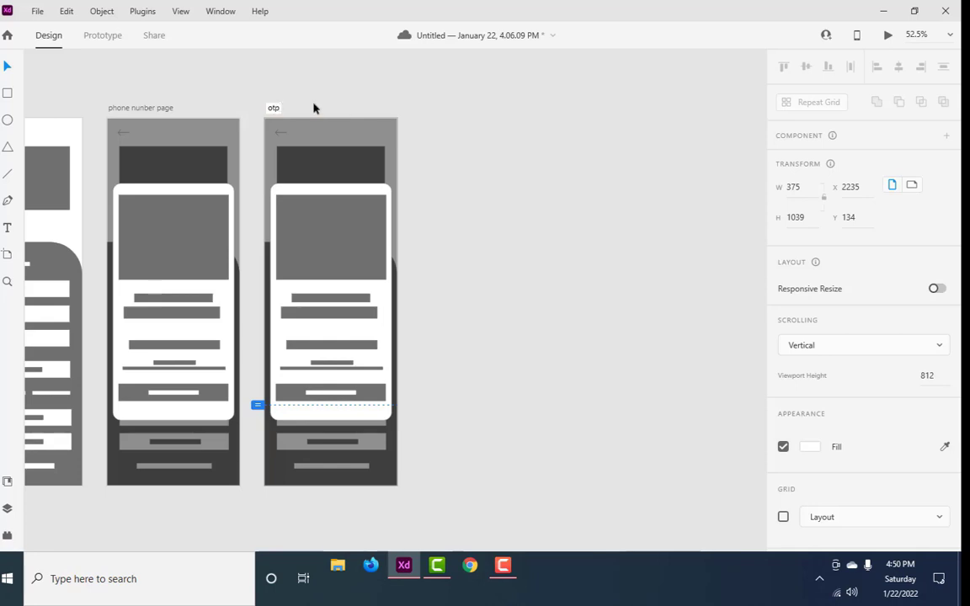
key(Return)
scroll(368, 385, up, 5)
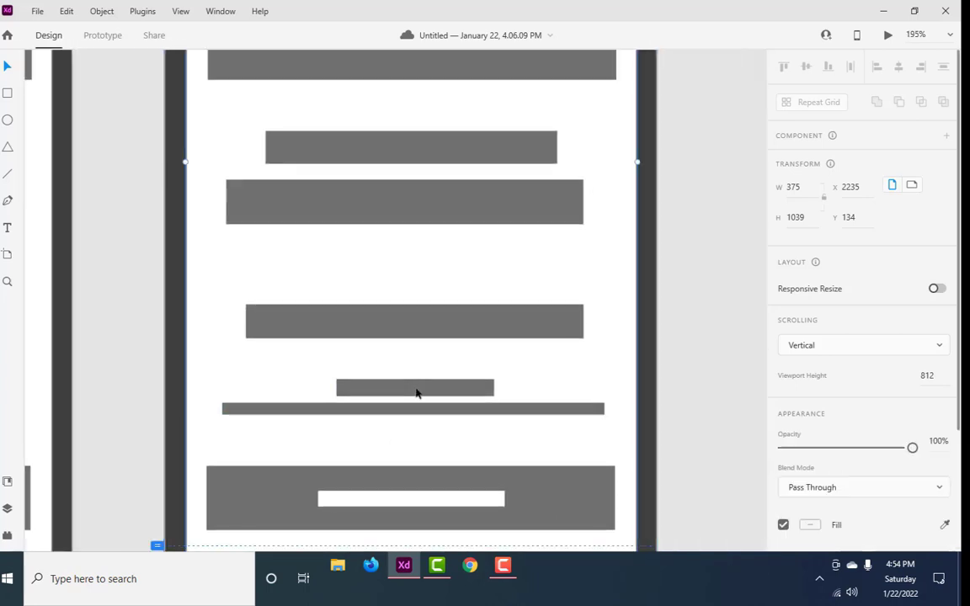
Step: Group and then ungroup the otp card's elements using the right-click menu
click(416, 390)
click(247, 370)
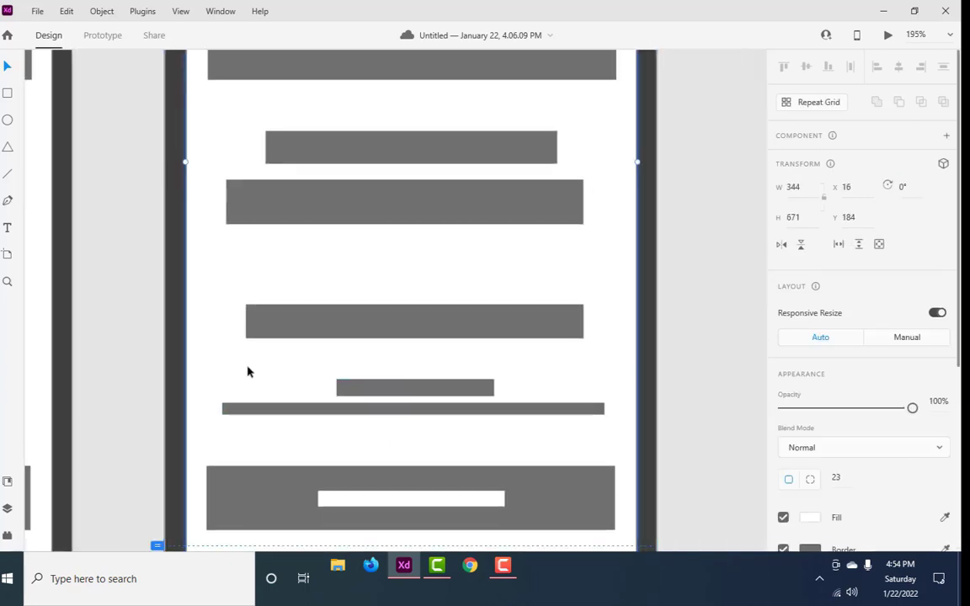
right_click(247, 371)
click(295, 184)
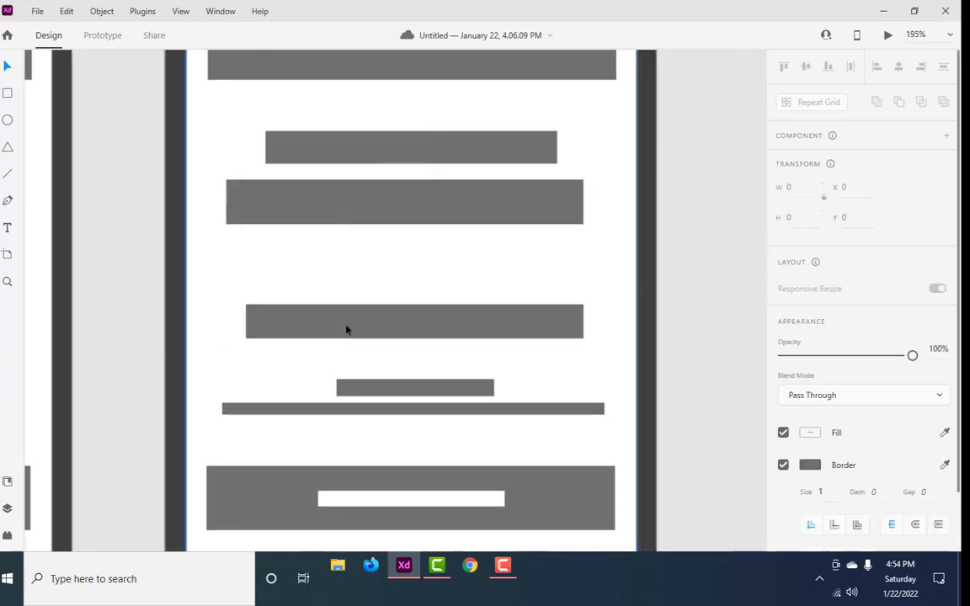
right_click(346, 330)
click(396, 207)
right_click(396, 212)
click(418, 209)
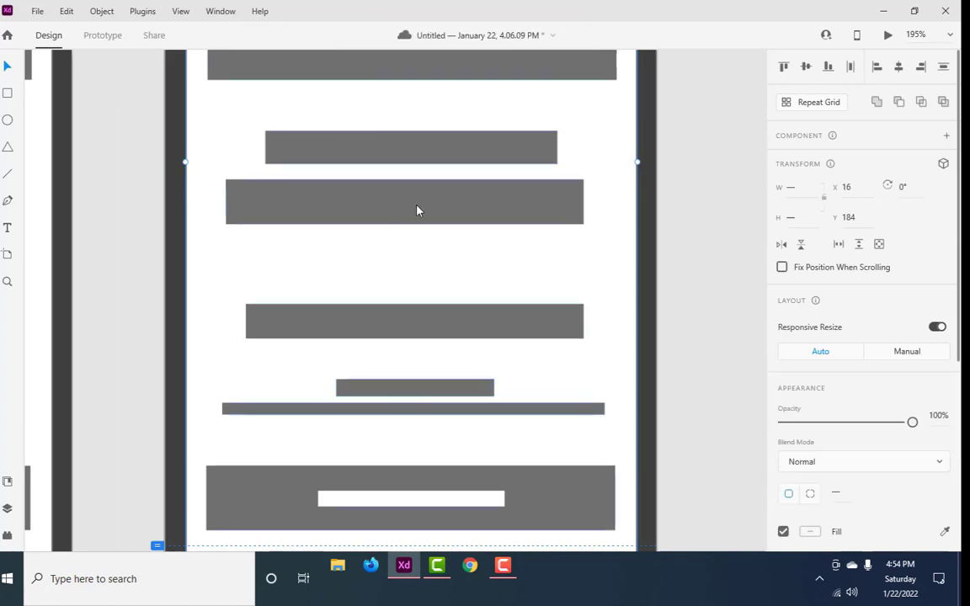
right_click(397, 218)
click(365, 454)
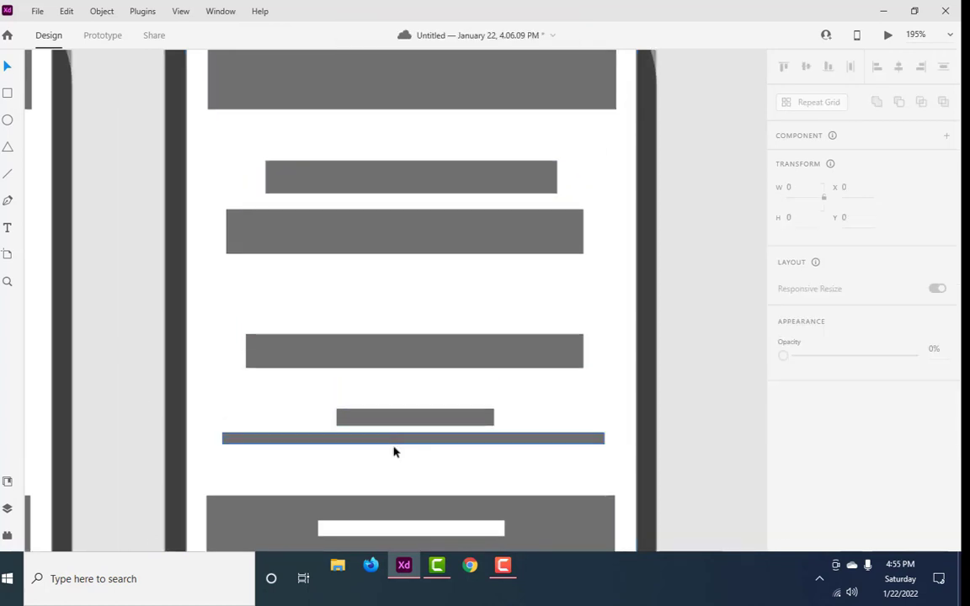
scroll(418, 441, up, 3)
scroll(418, 441, down, 3)
scroll(413, 440, right, 2)
Step: Shrink the label bar and long input line into one short aligned digit box
click(394, 372)
drag(394, 372, 249, 368)
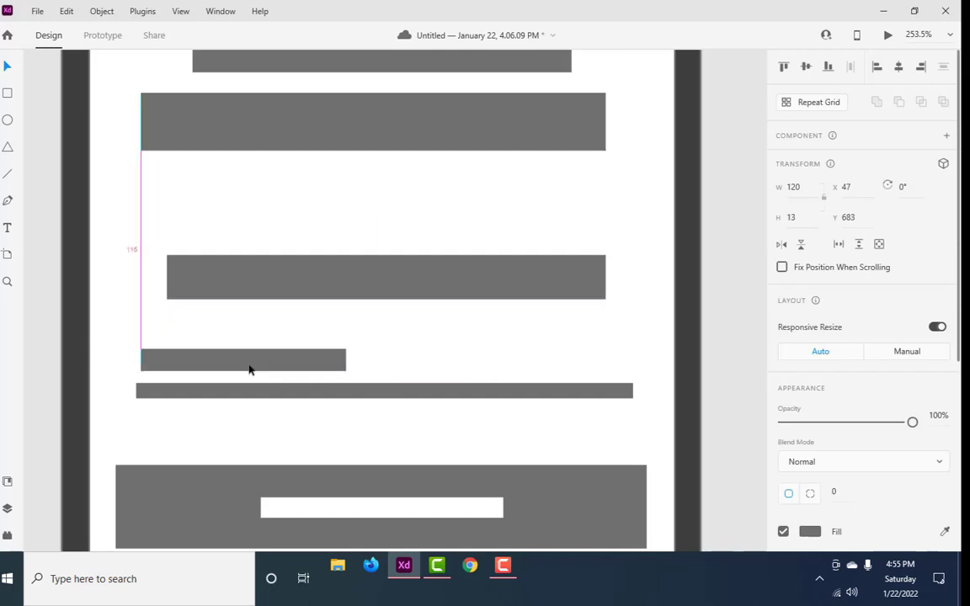
drag(346, 359, 248, 361)
click(627, 392)
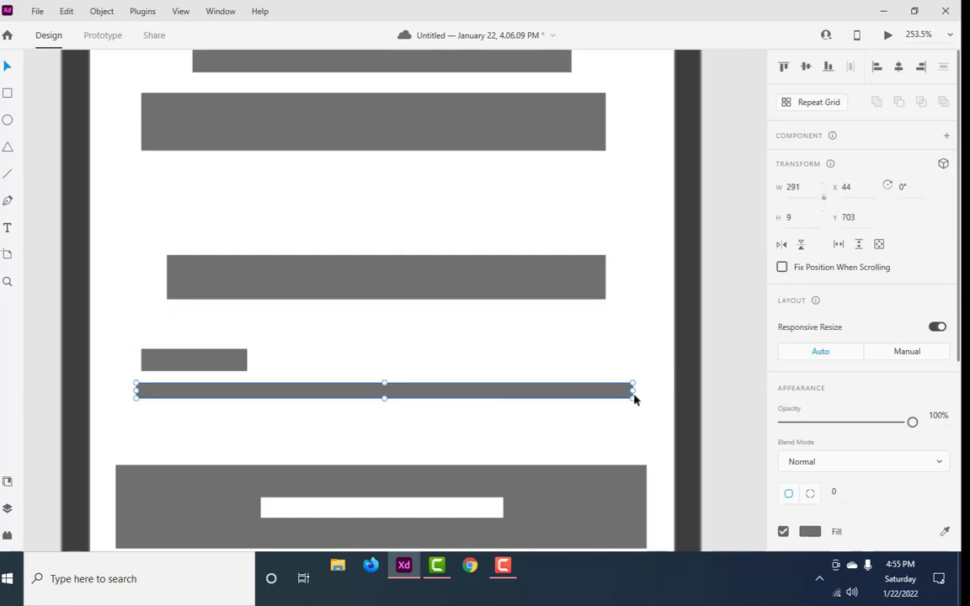
drag(633, 391, 249, 387)
mouse_move(192, 360)
mouse_down()
mouse_move(175, 368)
mouse_move(210, 371)
mouse_move(202, 369)
mouse_up()
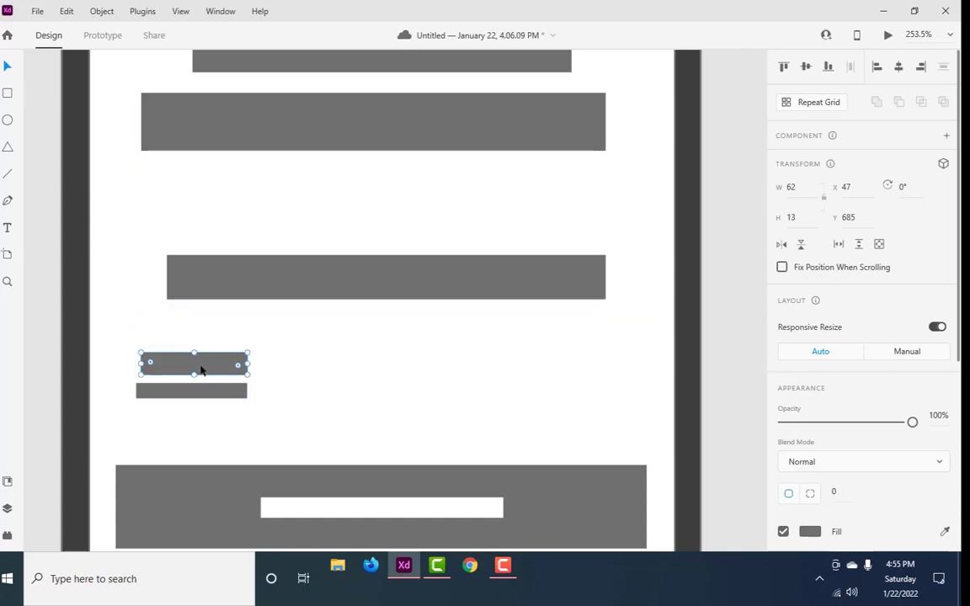
drag(199, 366, 248, 365)
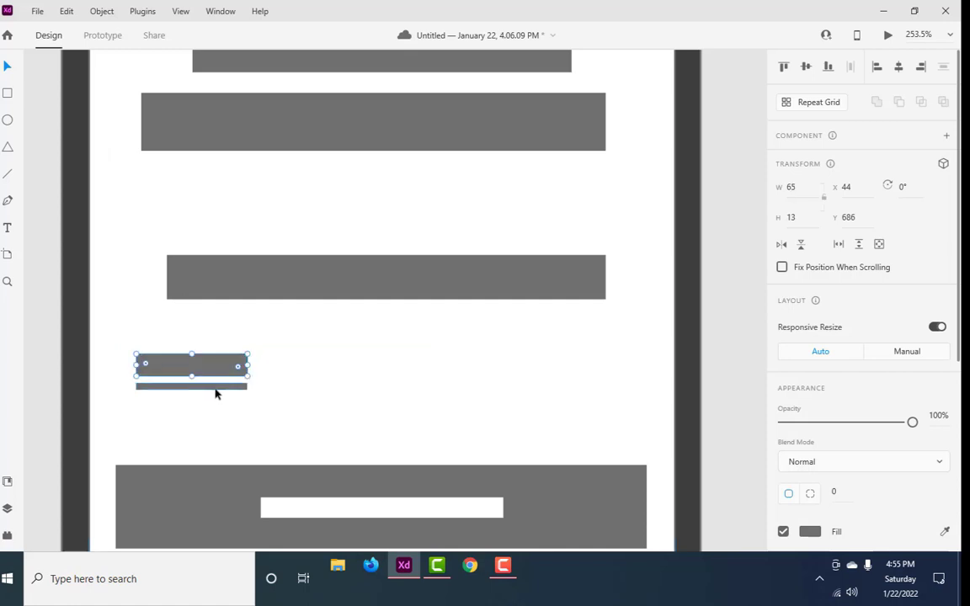
Step: Copy the short digit field to the right to form the row of OTP boxes
click(216, 387)
shift+click(213, 372)
drag(212, 372, 565, 375)
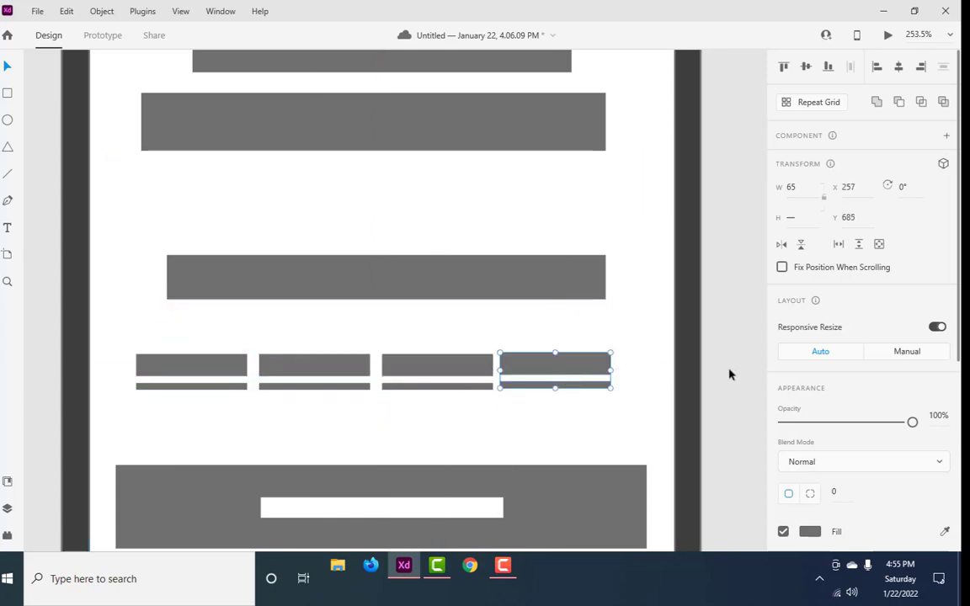
click(731, 375)
scroll(415, 418, down, 3)
scroll(416, 418, down, 3)
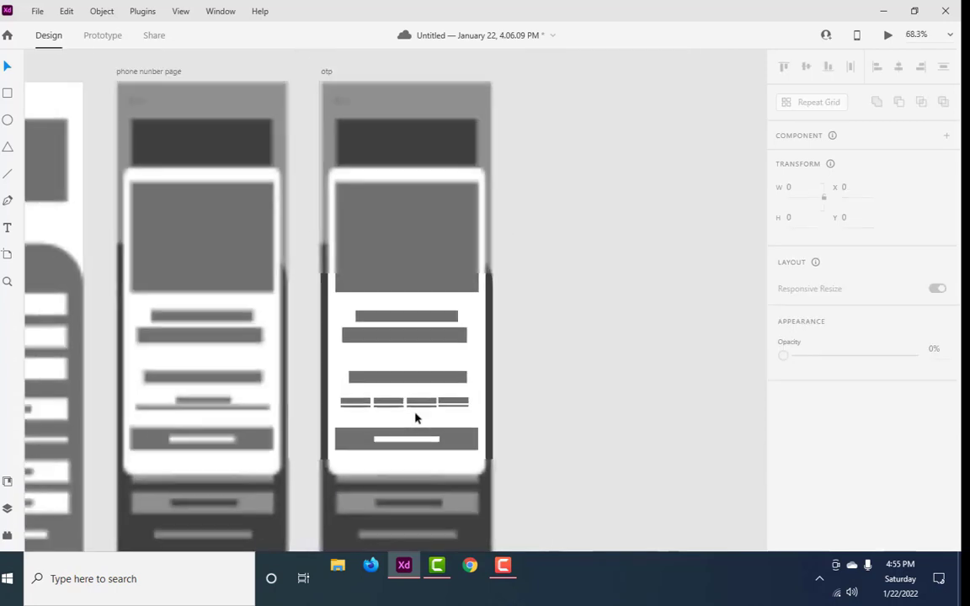
scroll(399, 423, down, 1)
scroll(396, 418, left, 3)
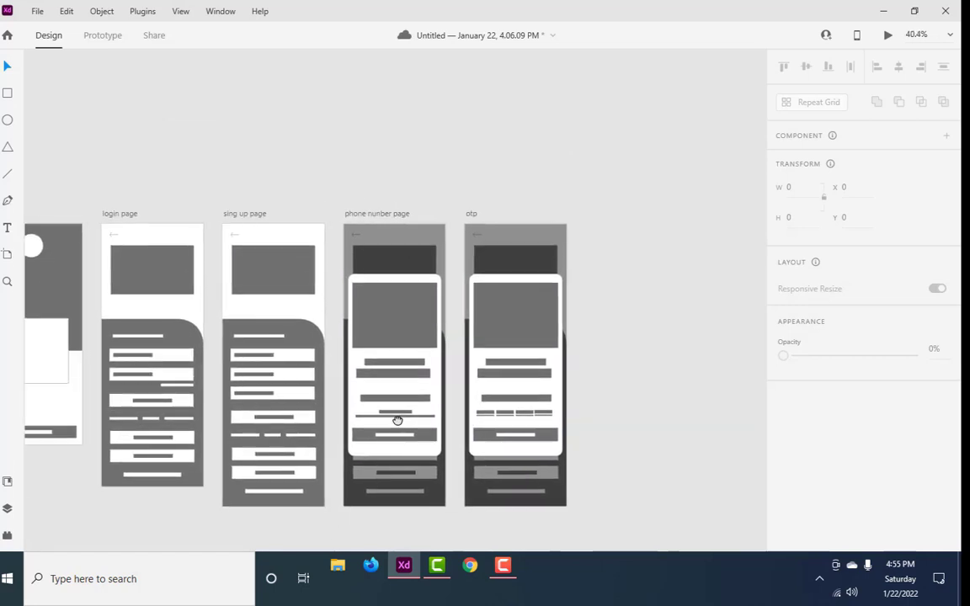
scroll(382, 421, left, 1)
drag(382, 420, 433, 416)
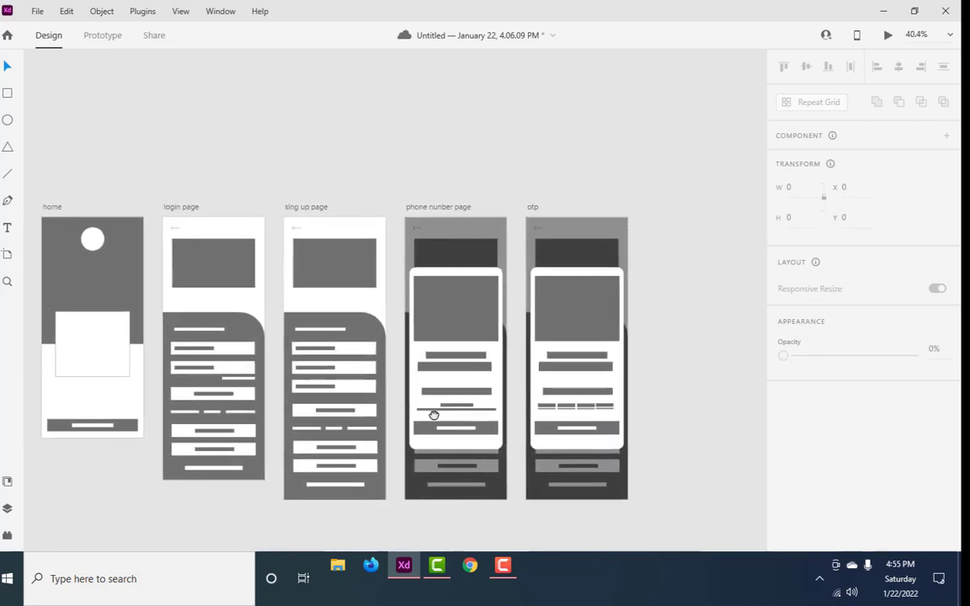